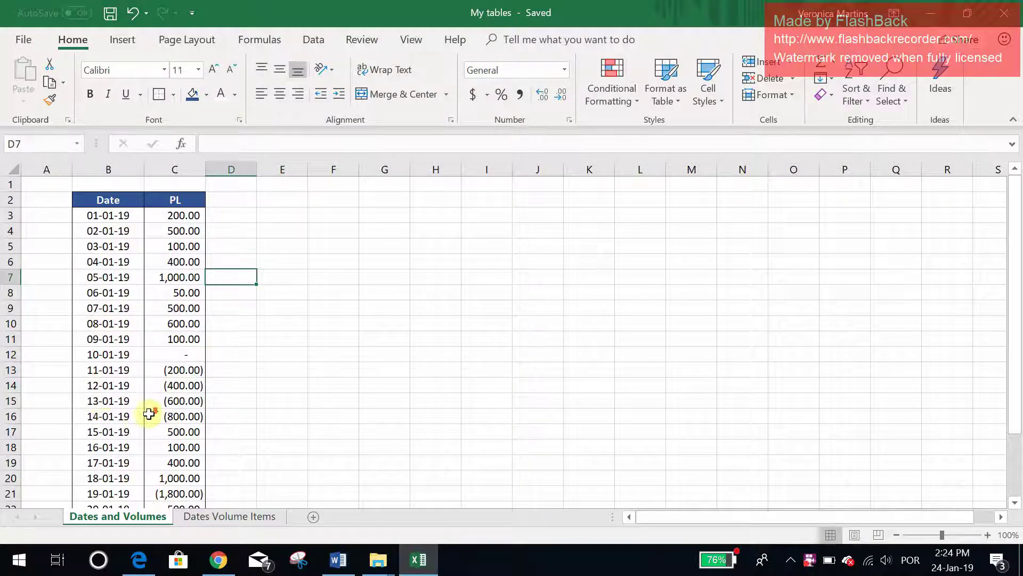
# Enter the lookup date 10-01-19 in cell F6
pyautogui.scroll(-10, 148, 412)
pyautogui.scroll(10, 148, 413)
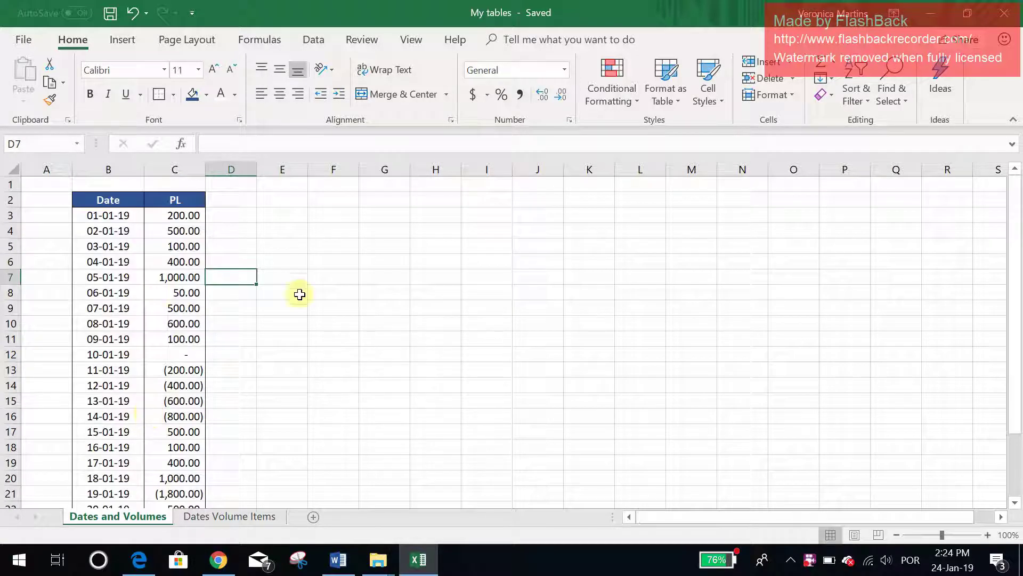
pyautogui.click(331, 265)
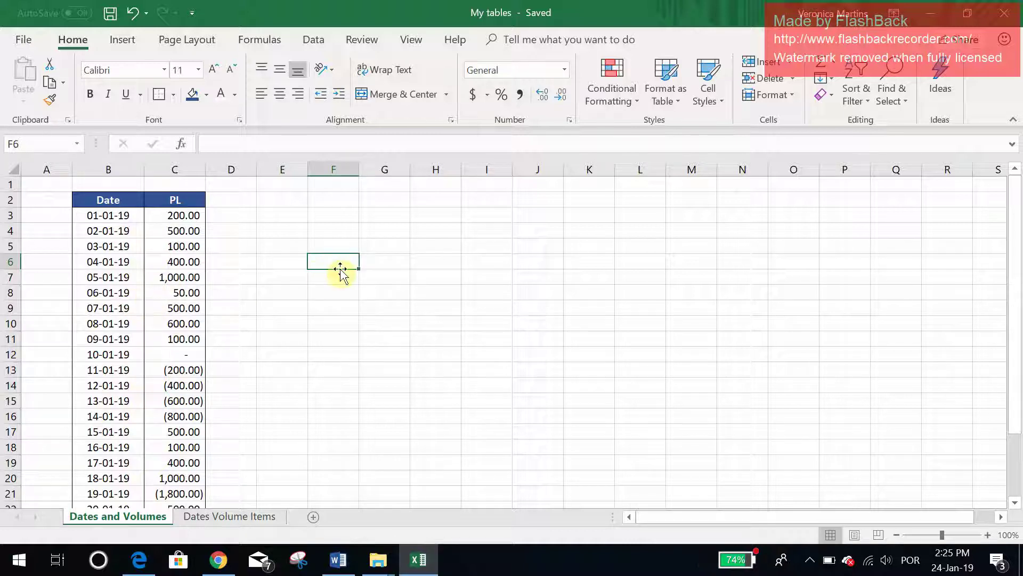
pyautogui.write('10-')
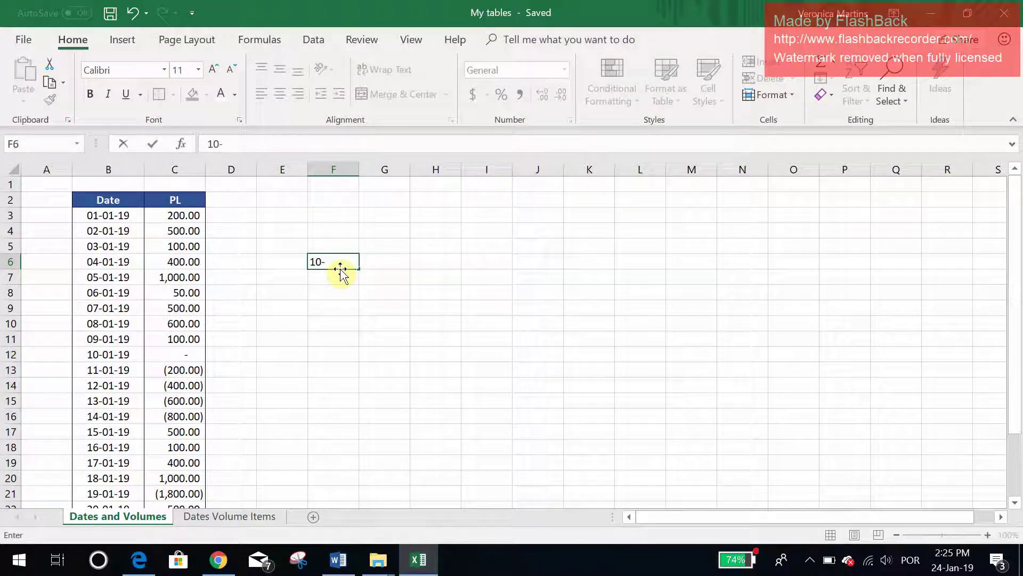
pyautogui.write('01-19')
pyautogui.click(362, 278)
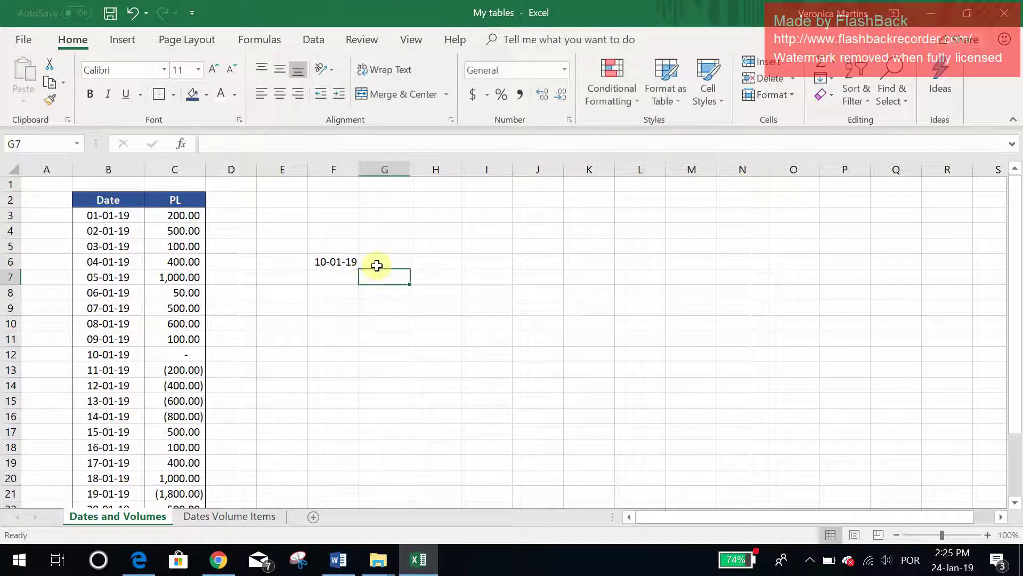
# Start a VLOOKUP formula in G6 with the date in F6 as the lookup value
pyautogui.click(378, 264)
pyautogui.write('0')
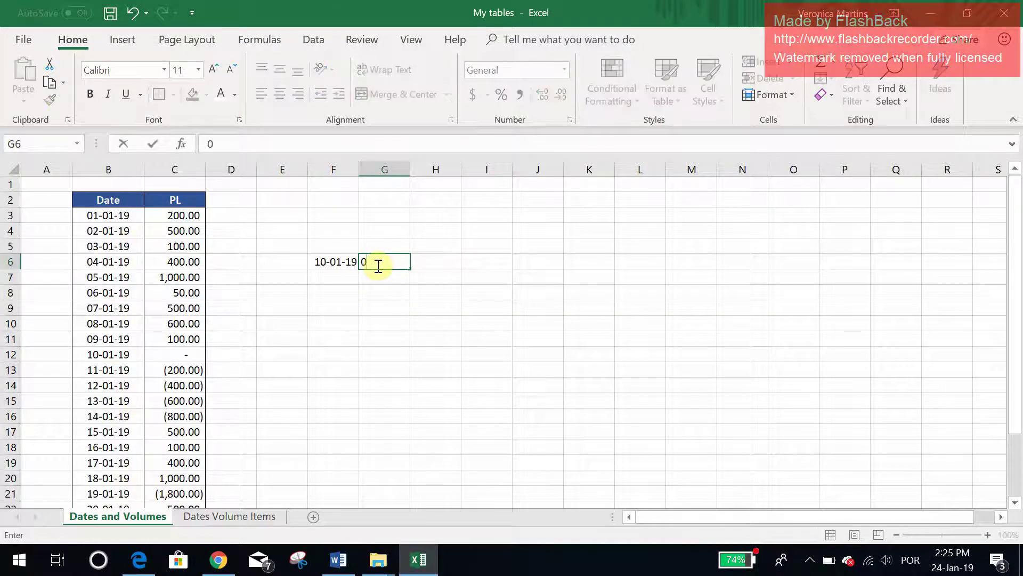
pyautogui.press('BackSpace')
pyautogui.write('=')
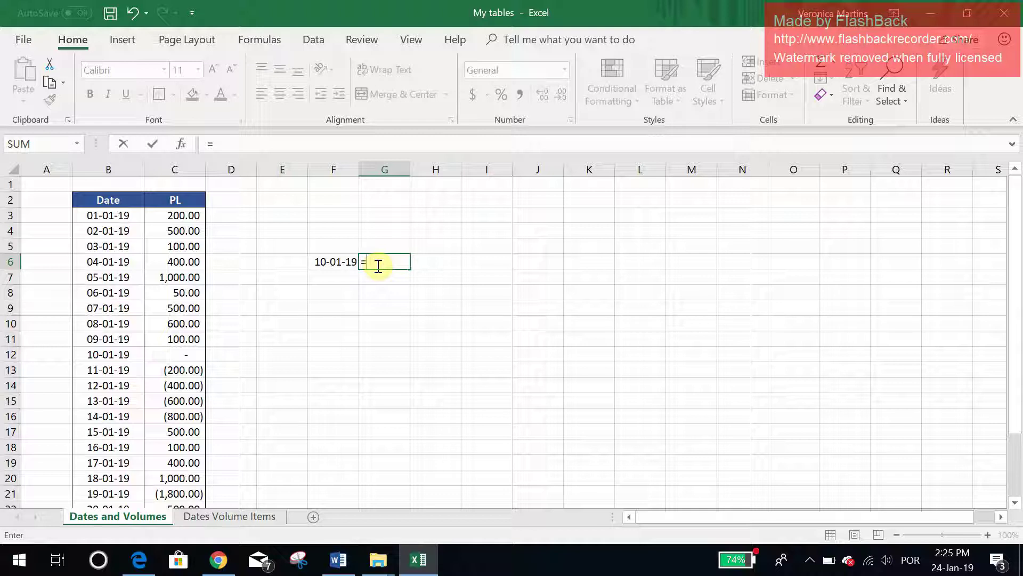
pyautogui.write('vlo')
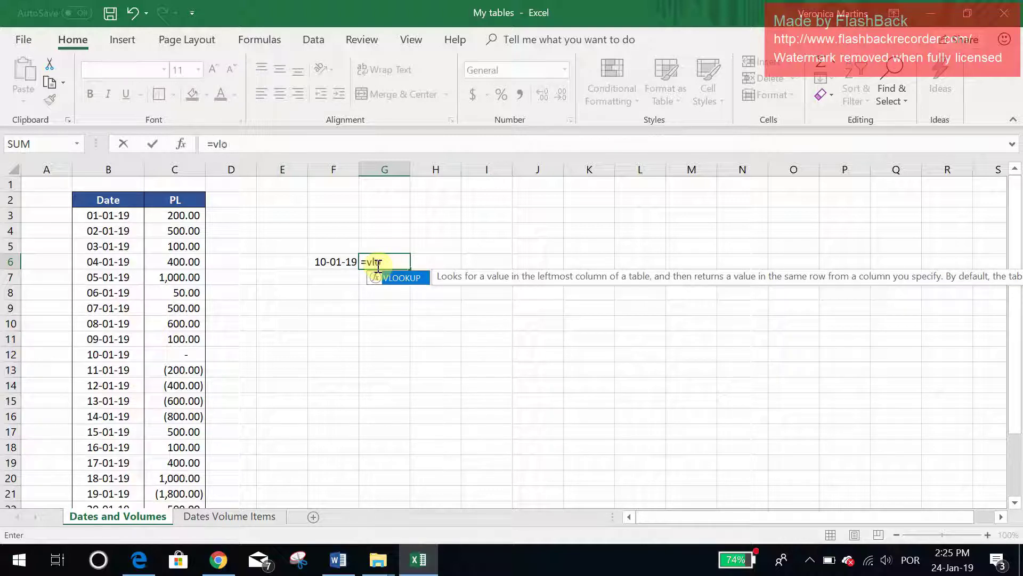
pyautogui.write('okup(')
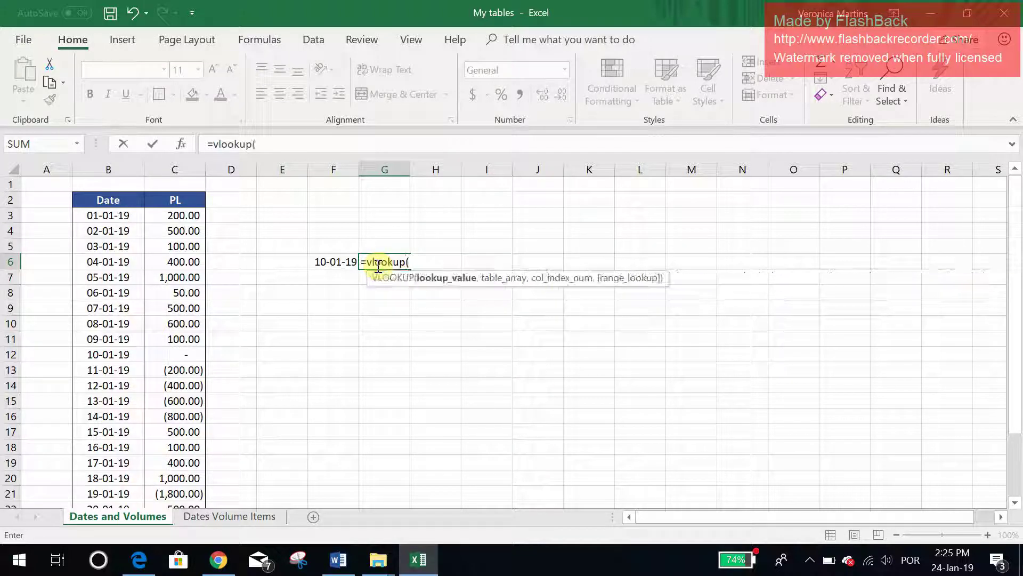
pyautogui.click(336, 260)
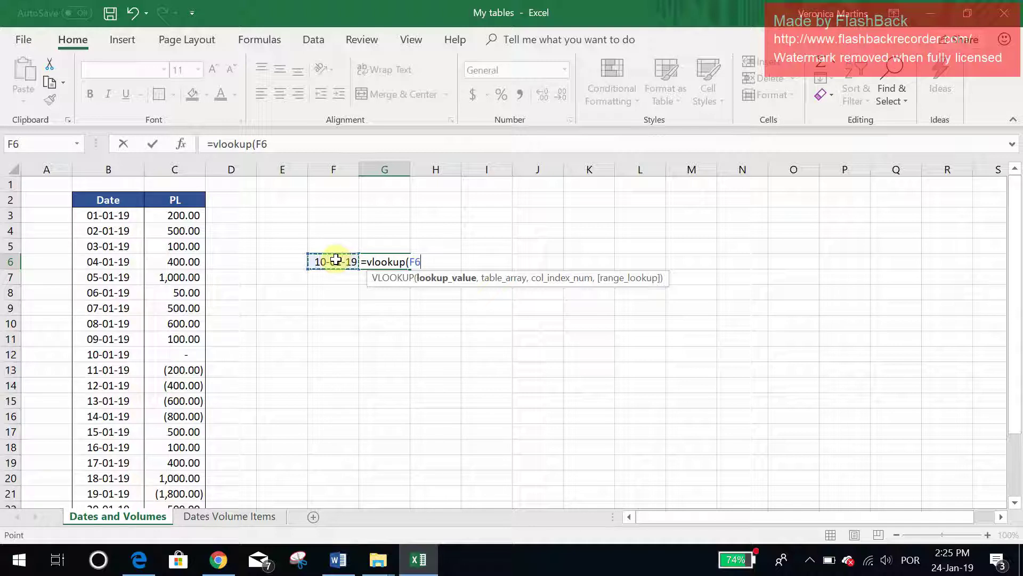
pyautogui.write(',')
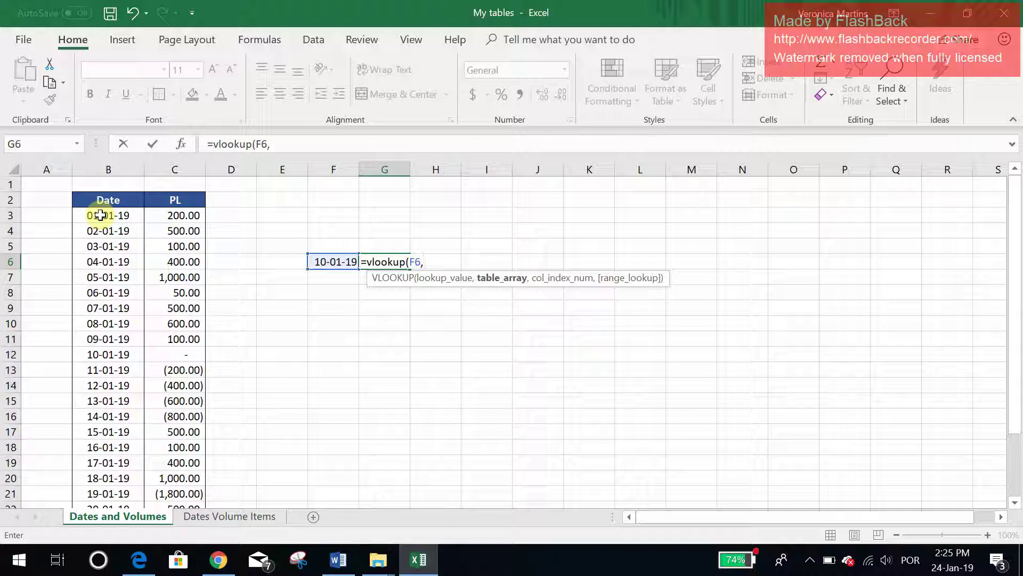
# Complete the VLOOKUP with table range B3:C26, column index 2 and 0 for an exact match
pyautogui.moveTo(107, 219); pyautogui.dragTo(201, 450)
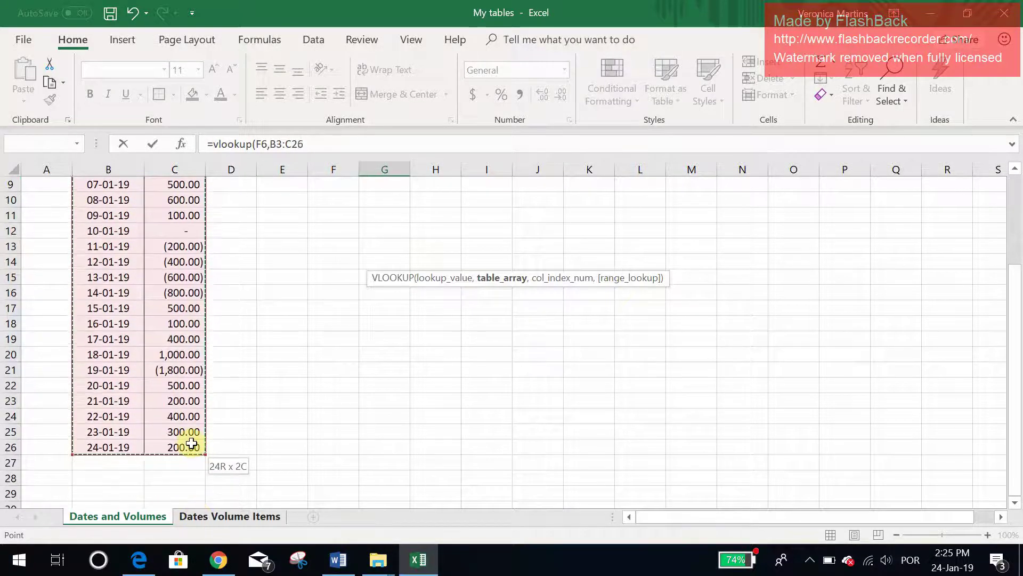
pyautogui.click(315, 145)
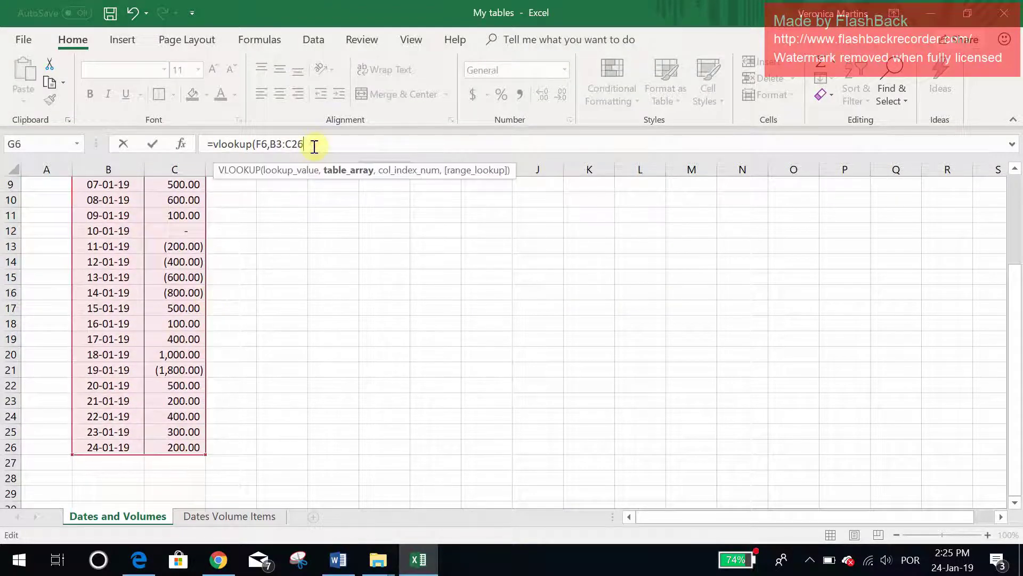
pyautogui.write(',')
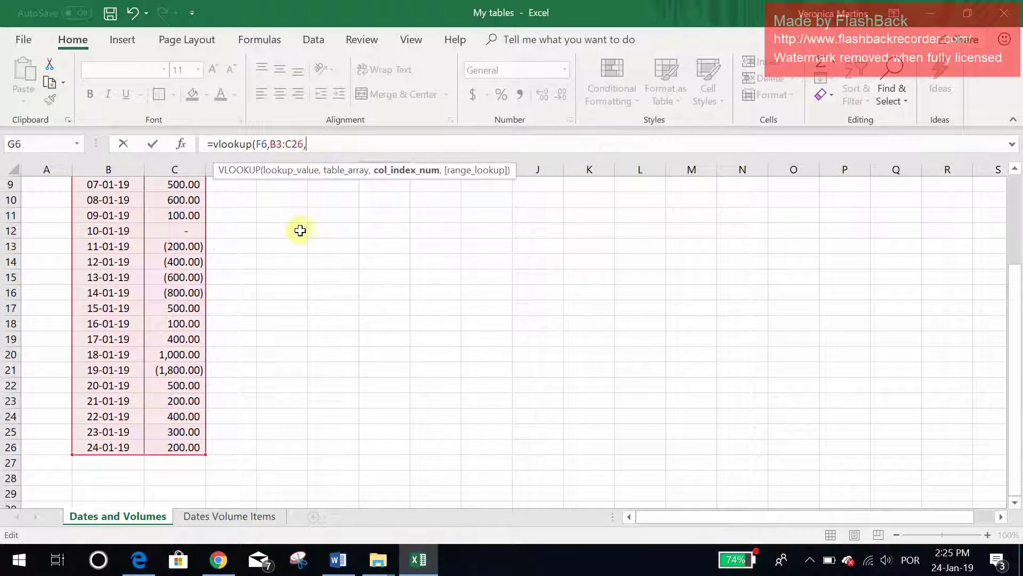
pyautogui.scroll(3, 300, 230)
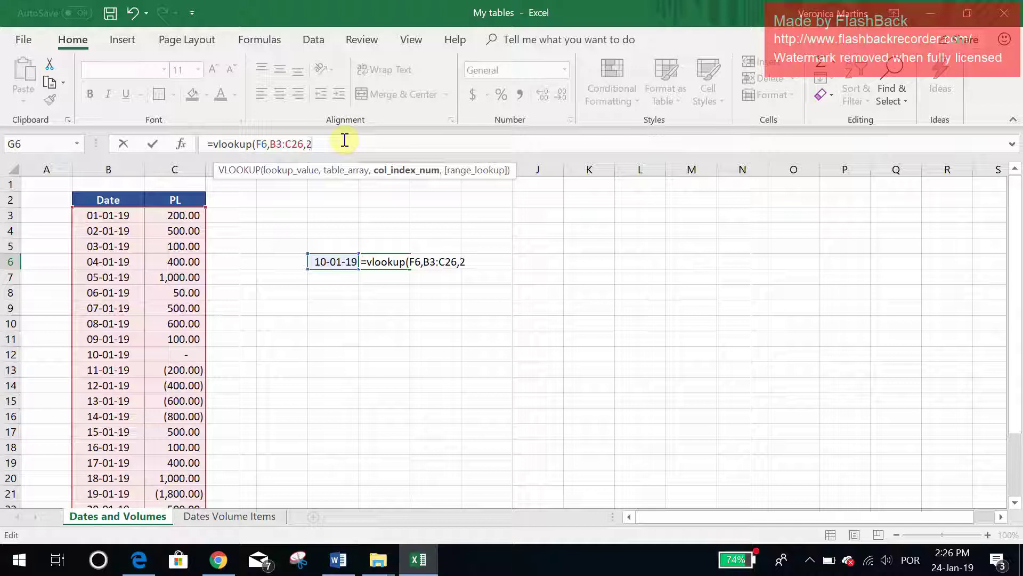
pyautogui.write(',')
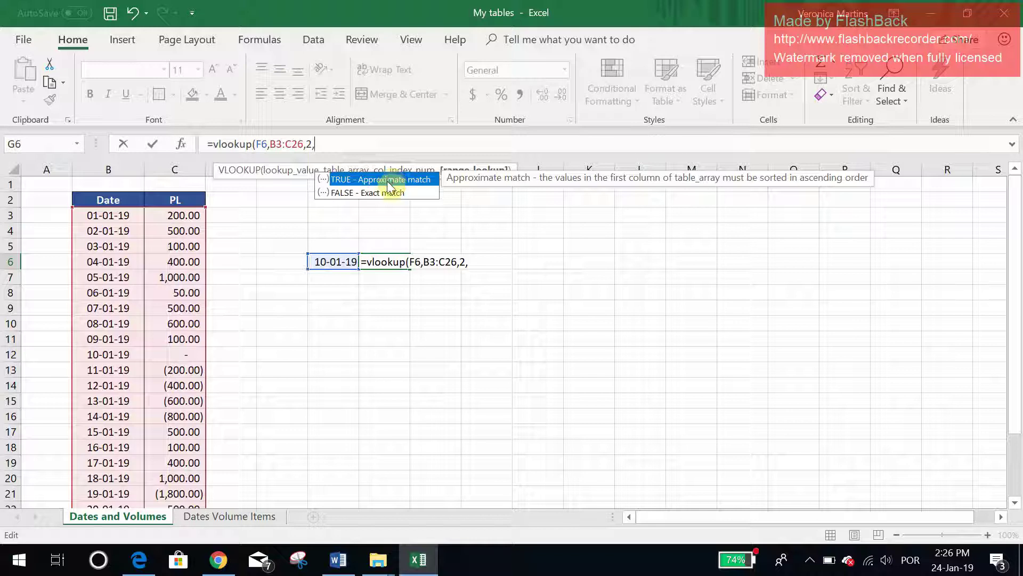
pyautogui.click(341, 193)
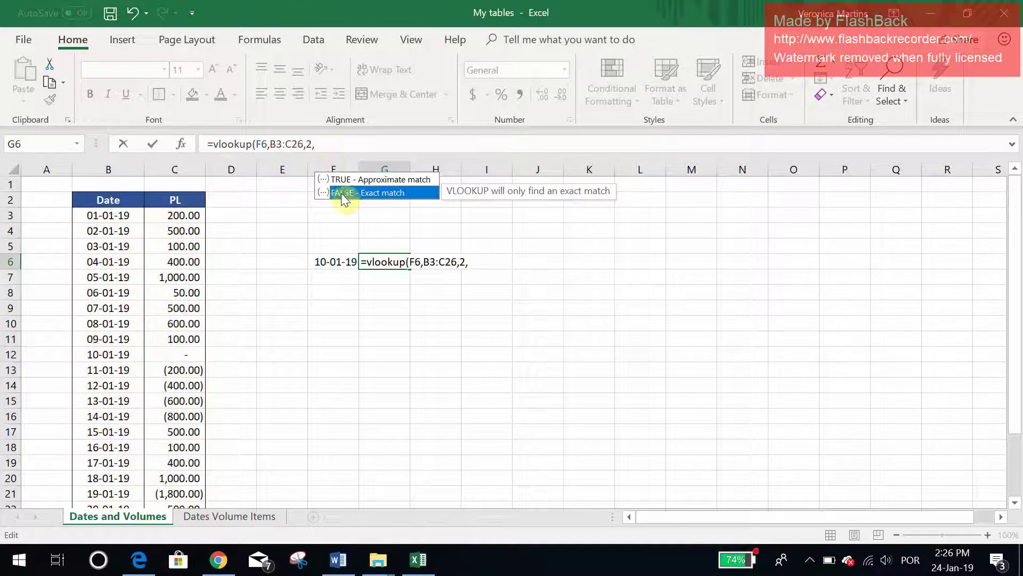
pyautogui.click(334, 151)
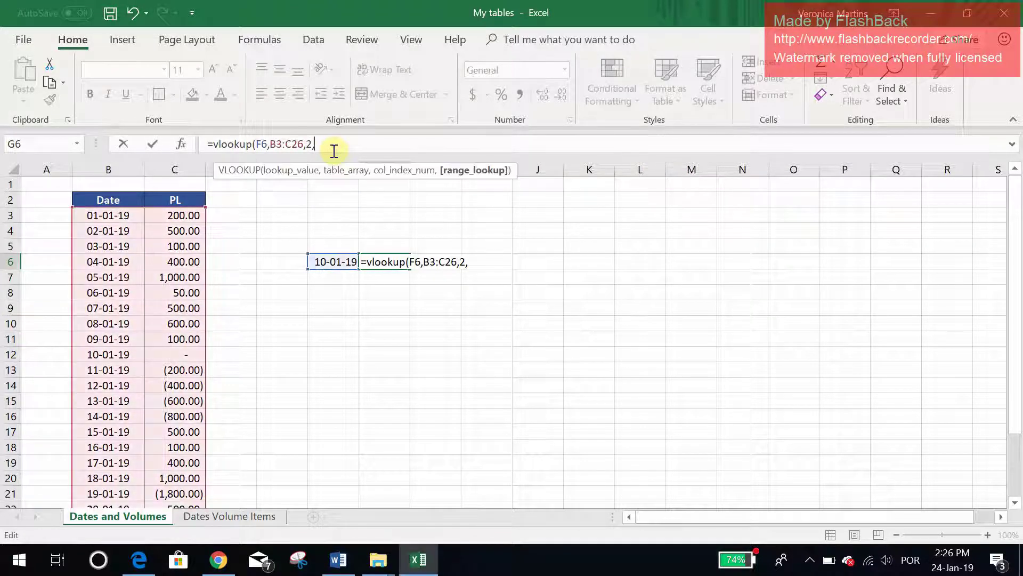
pyautogui.write('0')
pyautogui.press('Return')
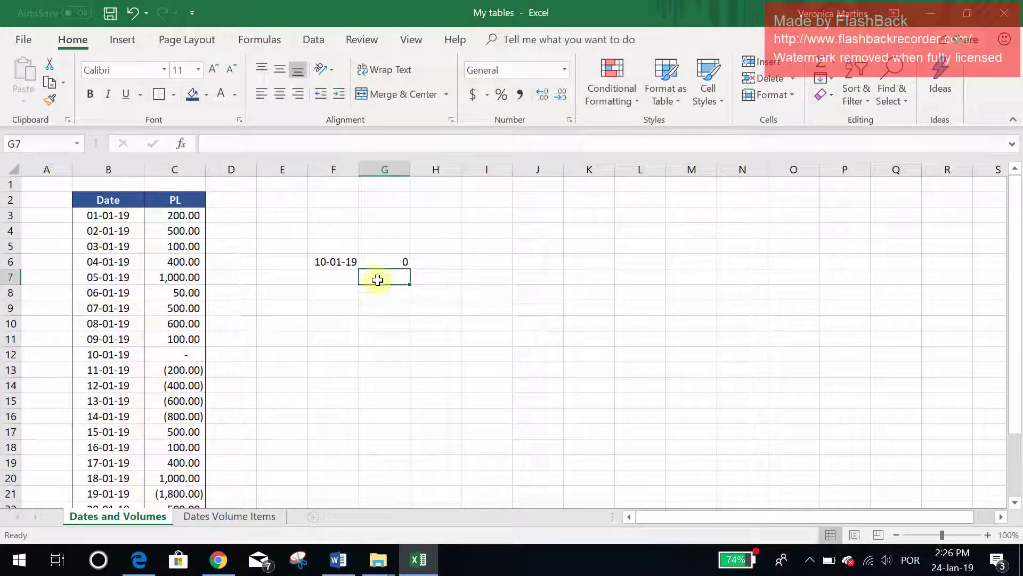
# Set the PL value for 10-01-19 in cell C12 to 299
pyautogui.click(397, 260)
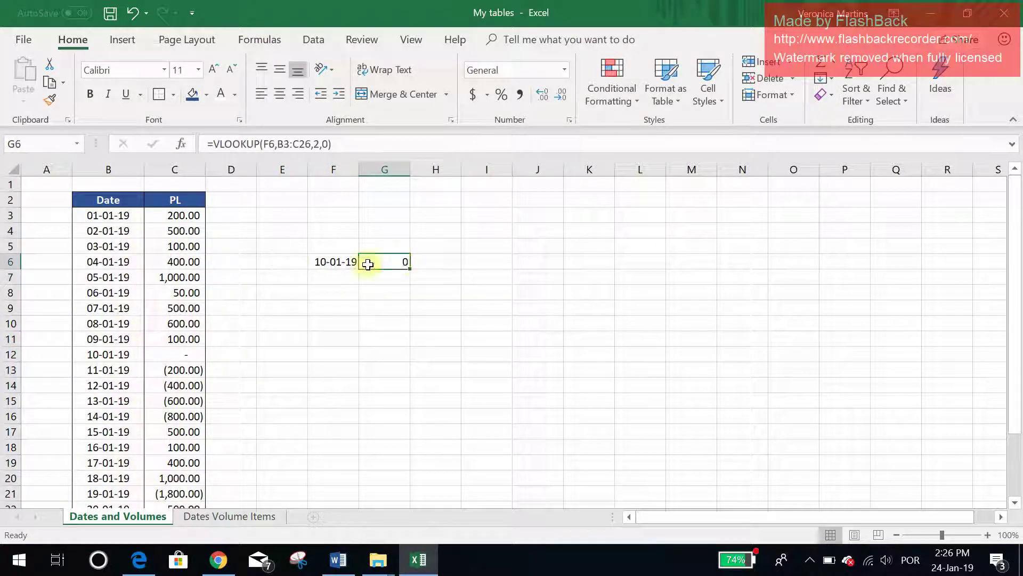
pyautogui.click(183, 353)
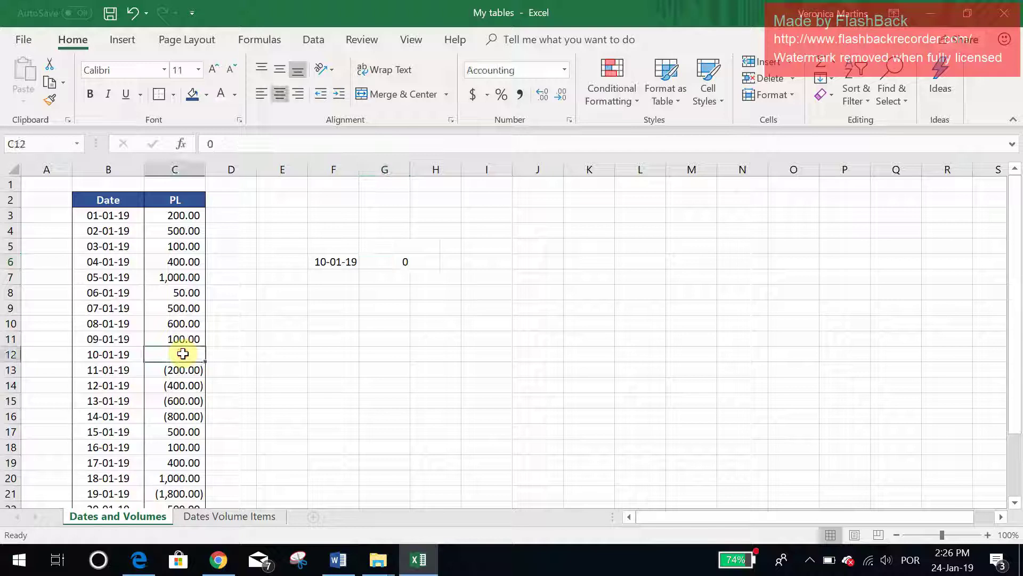
pyautogui.write('299')
pyautogui.press('Return')
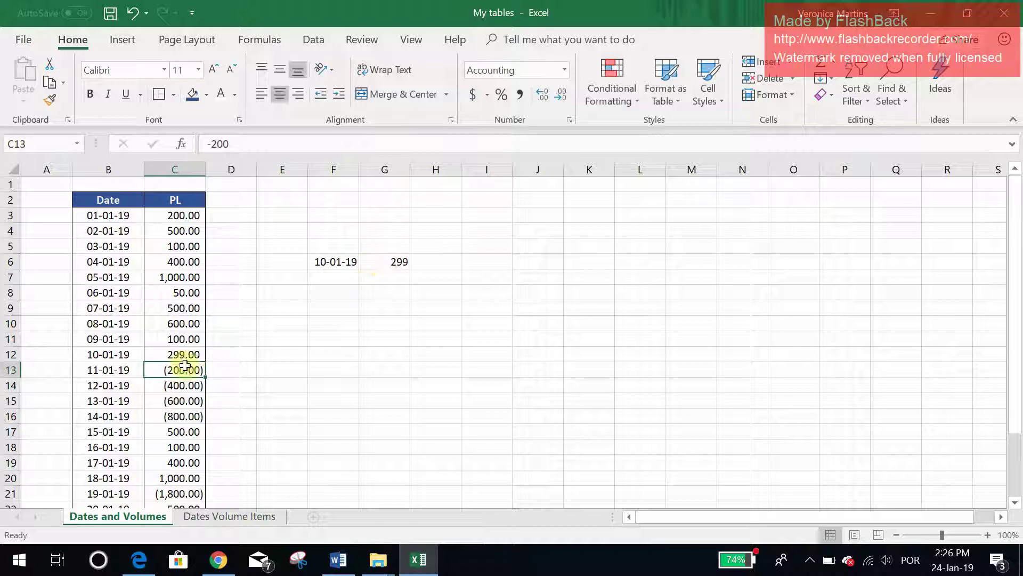
# Examine the lookup date in F6, the VLOOKUP arguments in G6 and the PL column
pyautogui.click(321, 263)
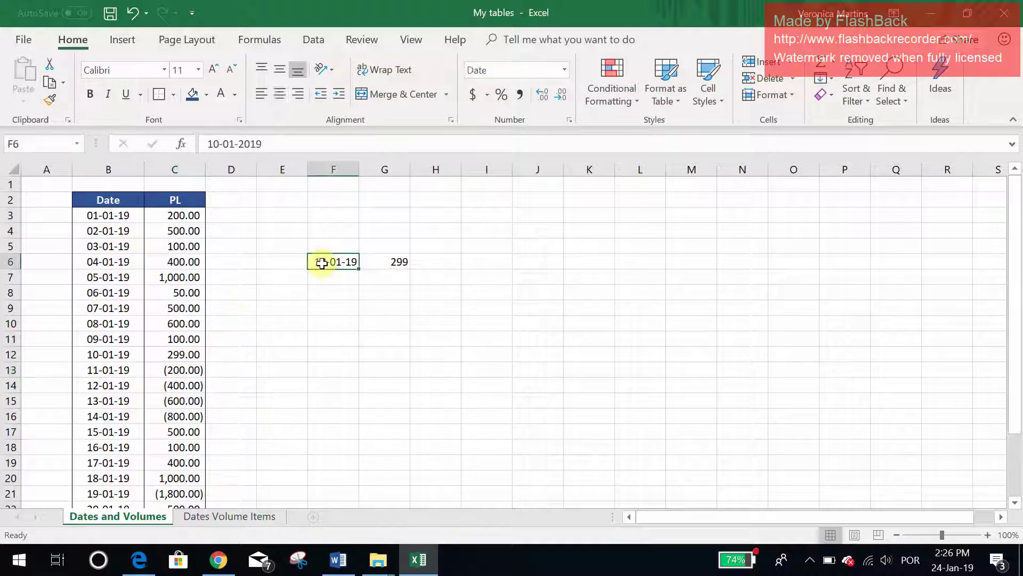
pyautogui.click(372, 264)
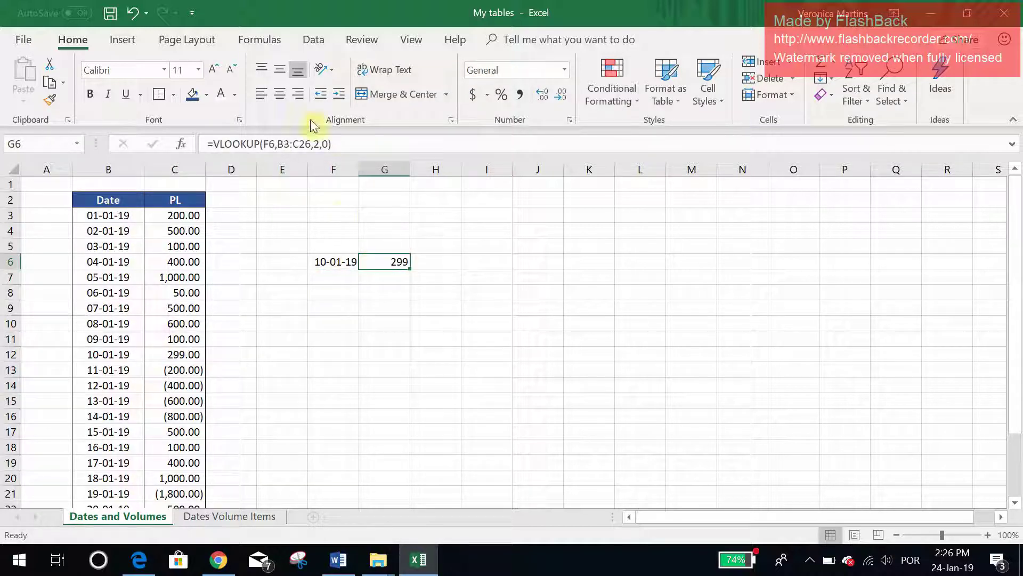
pyautogui.click(335, 144)
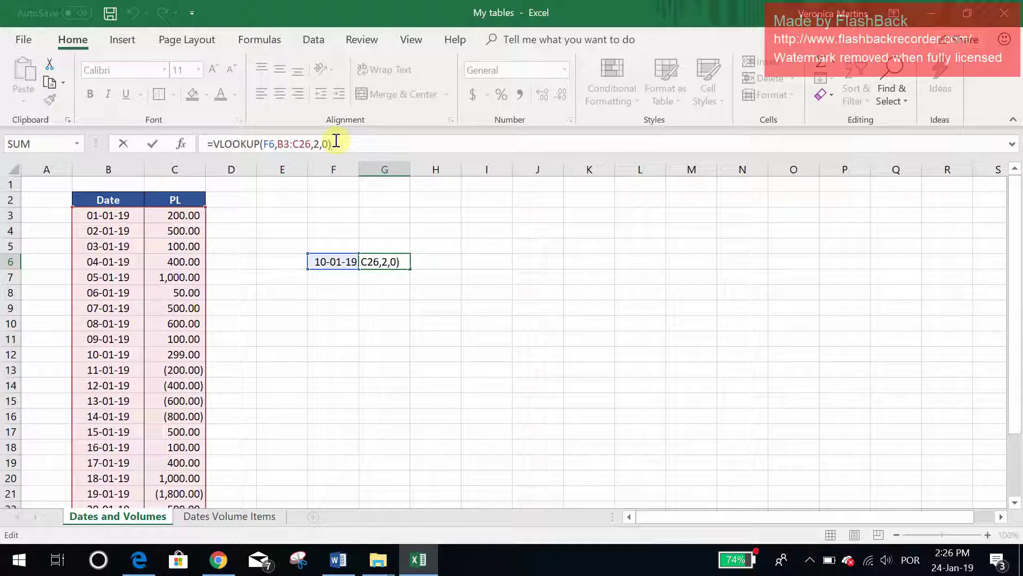
pyautogui.press('Escape')
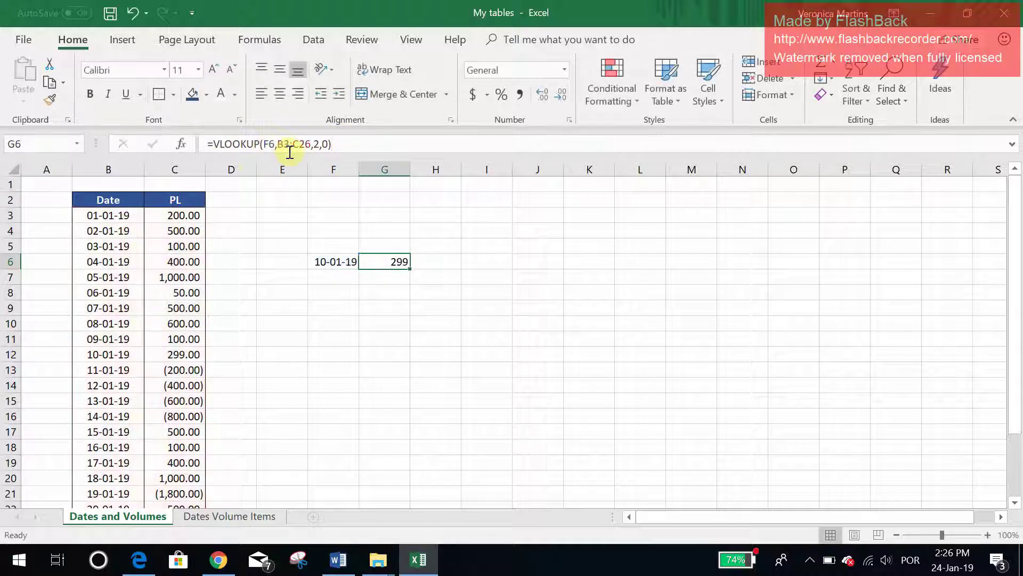
pyautogui.click(176, 169)
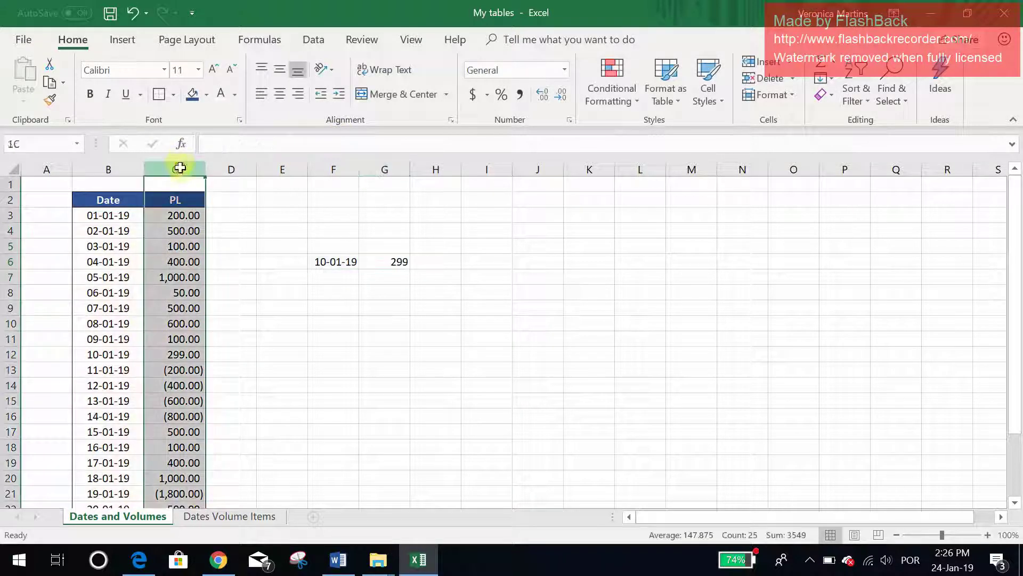
pyautogui.click(384, 260)
pyautogui.click(188, 169)
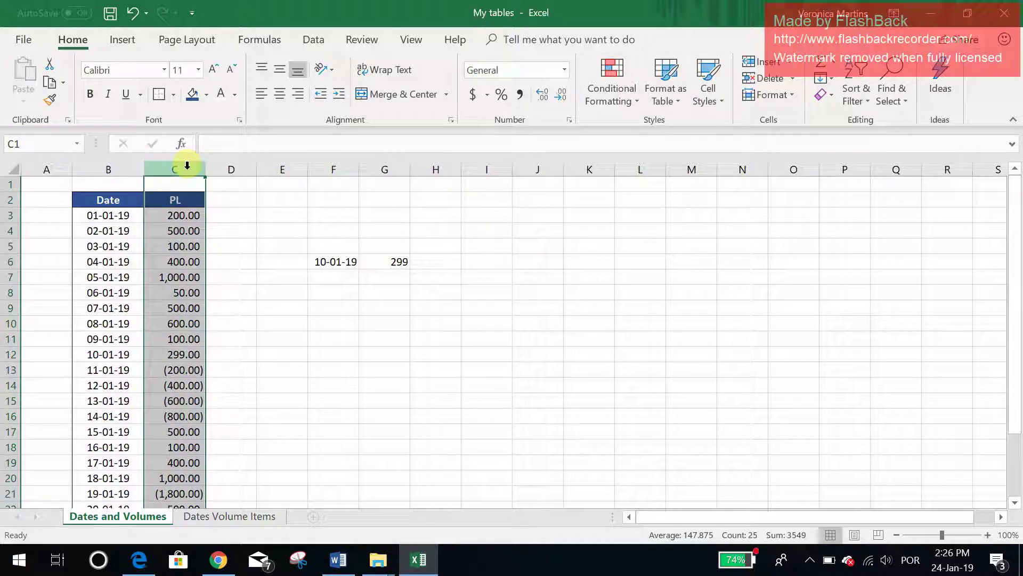
# Clear the VLOOKUP formula from G6 and insert an empty column between Date and PL
pyautogui.click(396, 264)
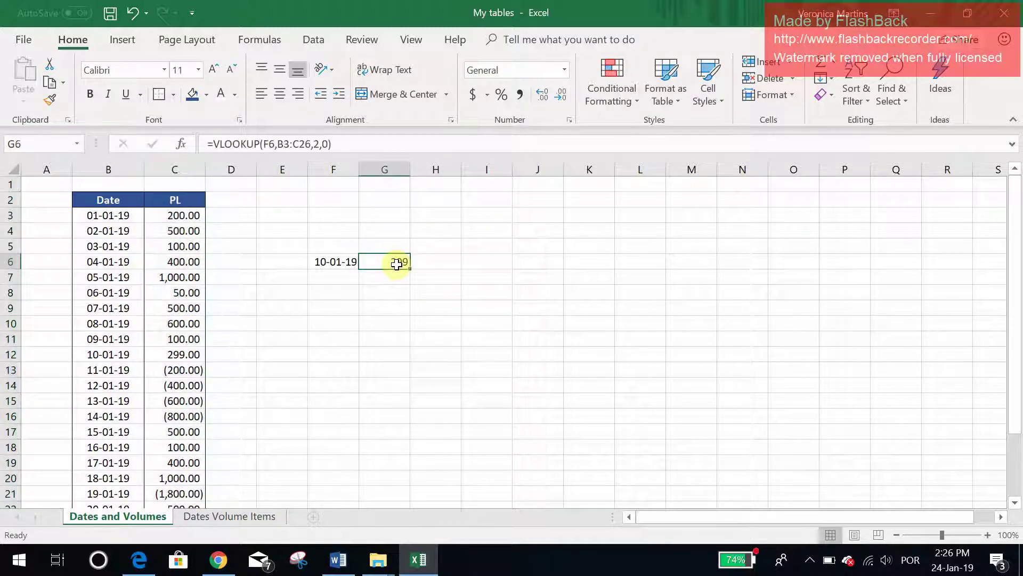
pyautogui.press('Delete')
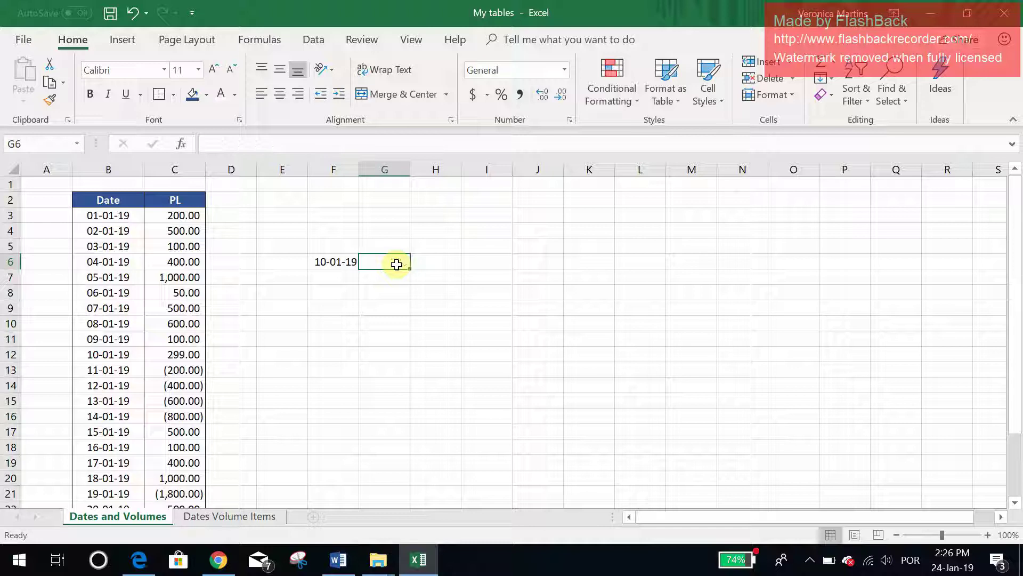
pyautogui.click(166, 163)
pyautogui.rightClick(166, 165)
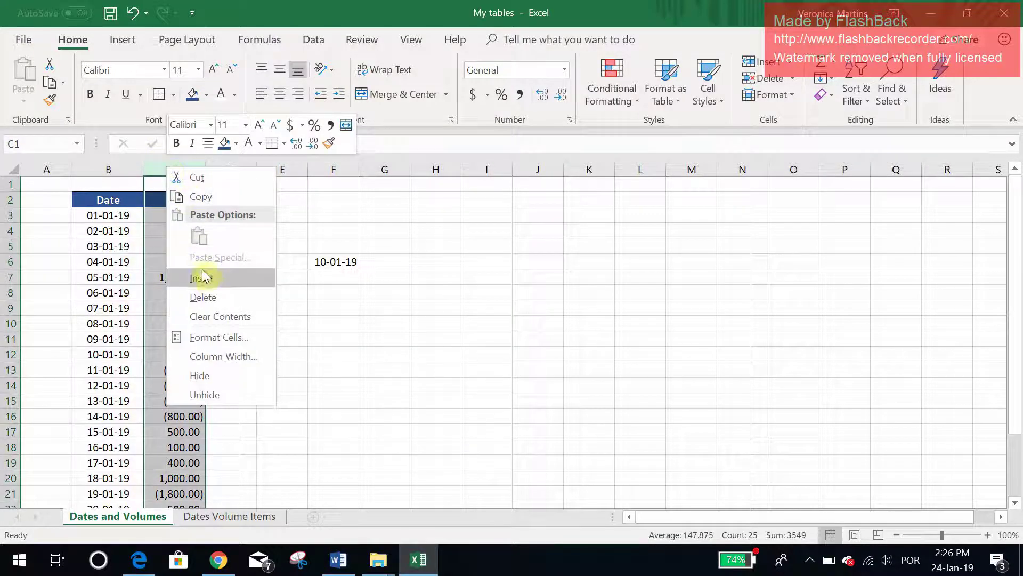
pyautogui.click(203, 277)
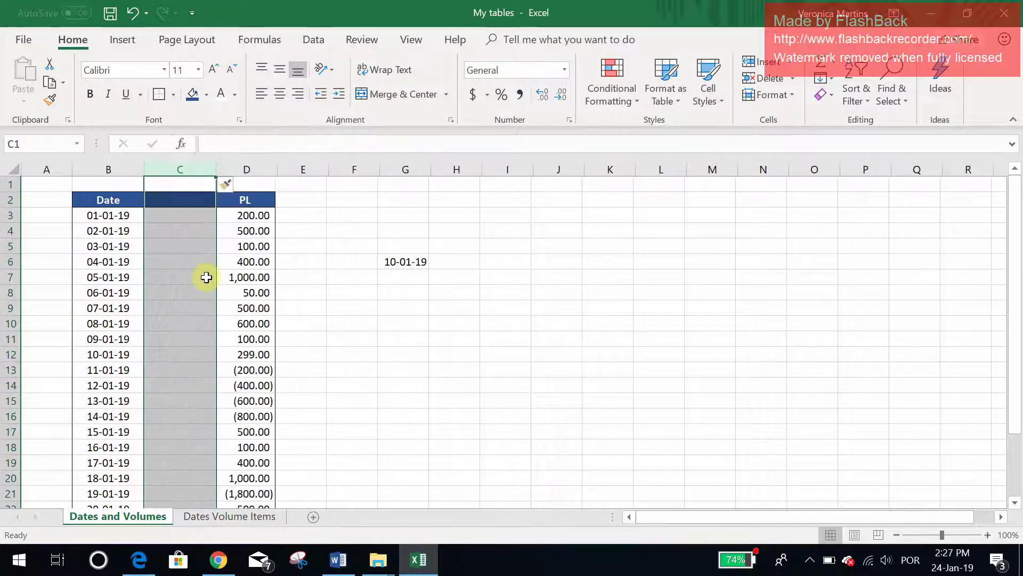
# Title the new column Number in C2 and enter 1 in its first data cell, C3
pyautogui.click(181, 195)
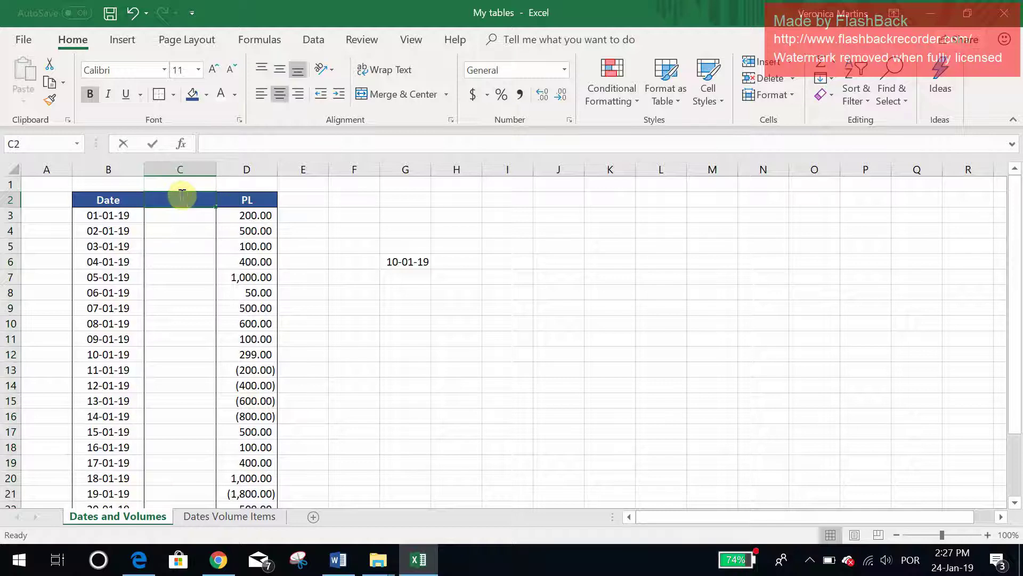
pyautogui.write('Number')
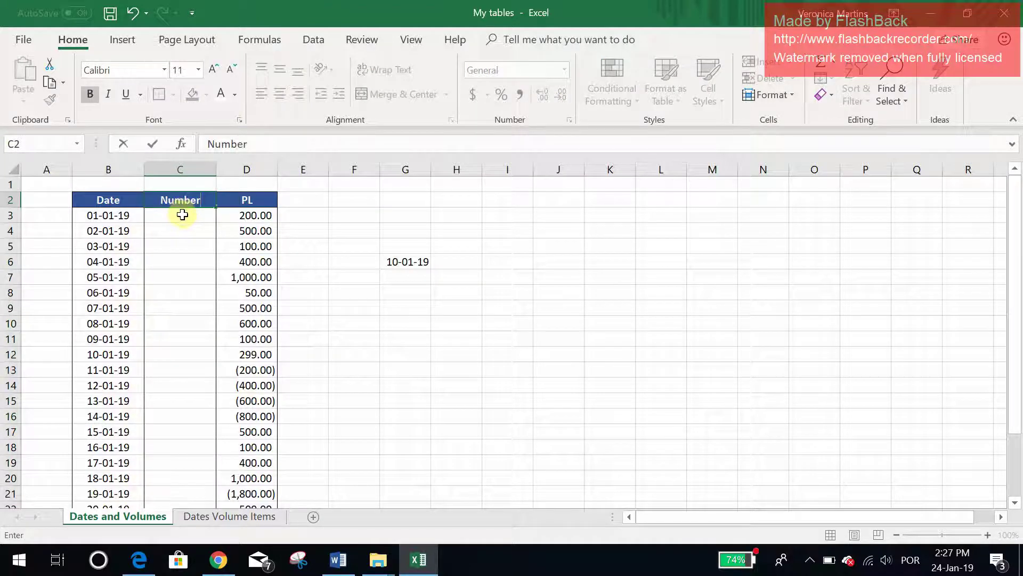
pyautogui.click(180, 212)
pyautogui.write('1')
pyautogui.press('Return')
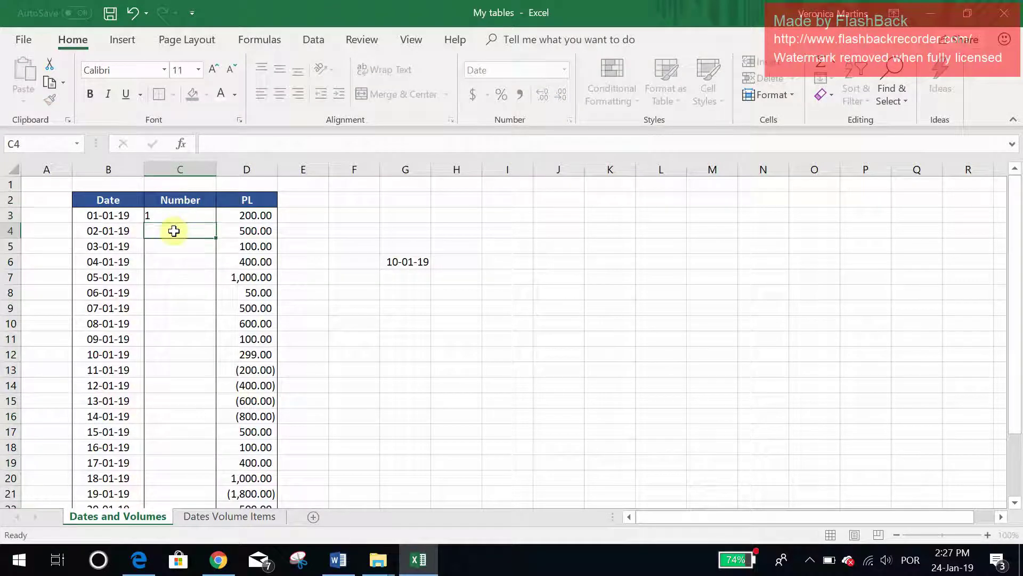
pyautogui.click(185, 206)
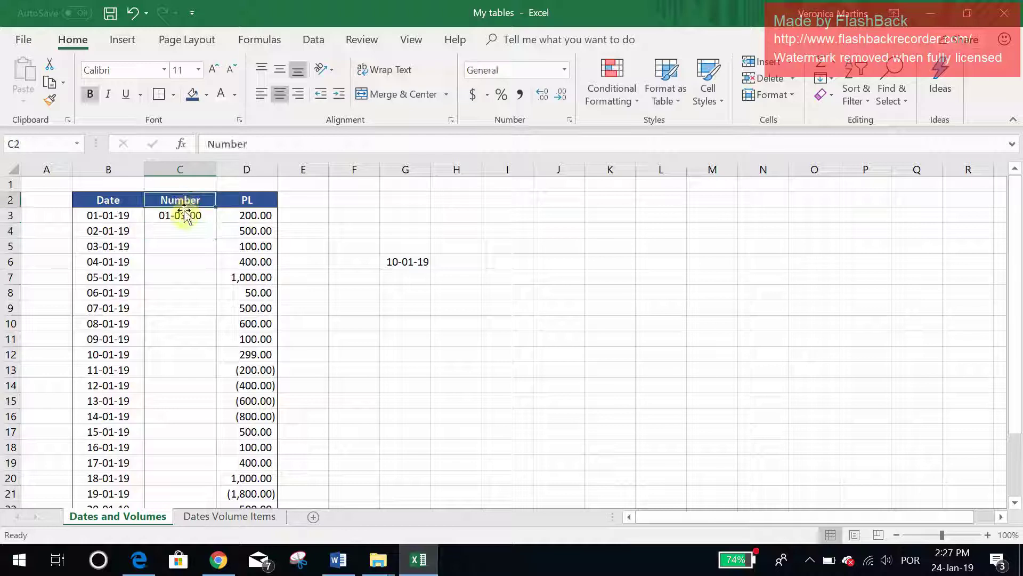
# Apply the Number format to C3 and fill its value down the Number column through C16
pyautogui.click(181, 215)
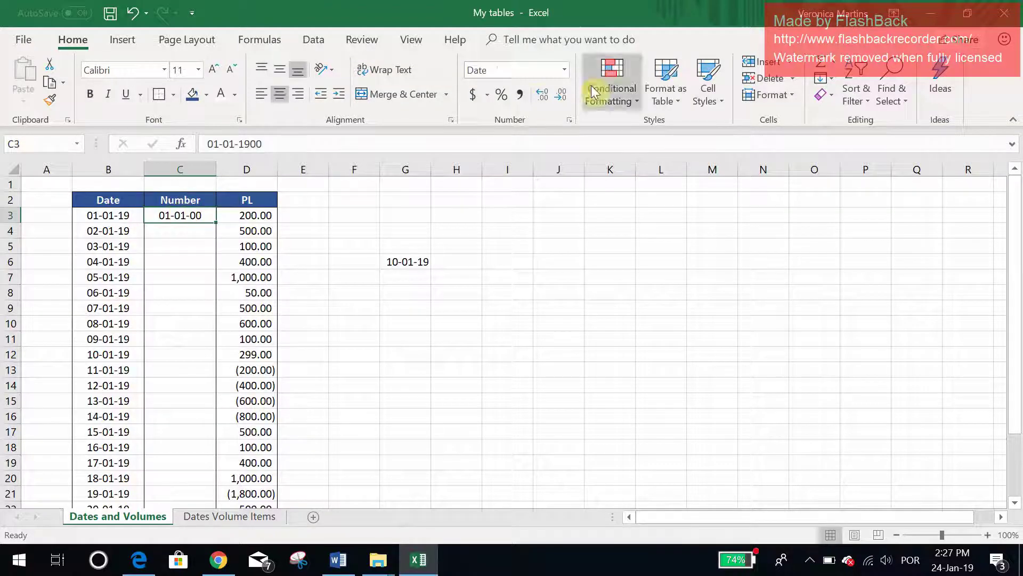
pyautogui.click(563, 71)
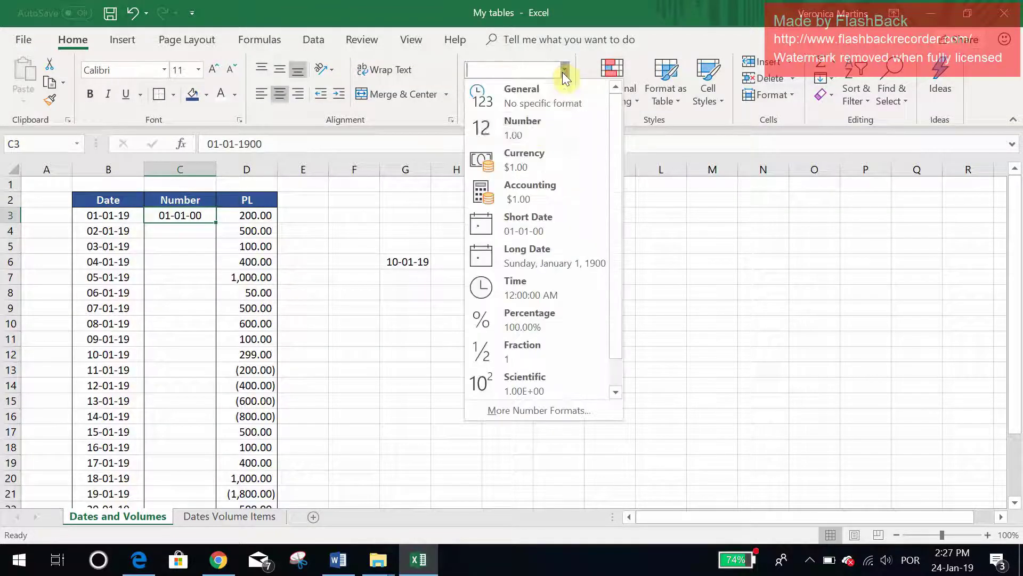
pyautogui.click(530, 126)
pyautogui.moveTo(213, 221); pyautogui.dragTo(178, 418)
pyautogui.click(158, 288)
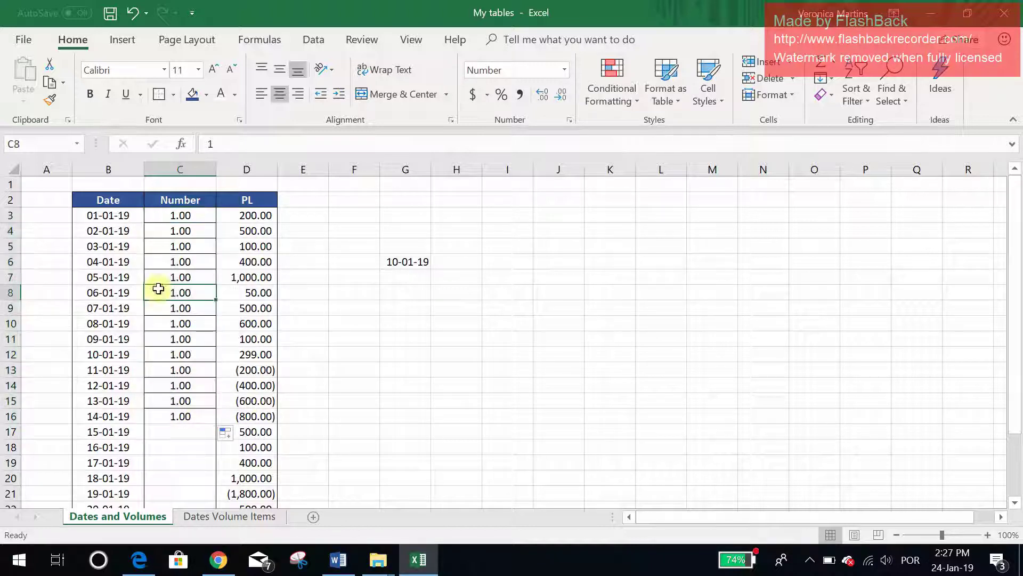
# Start a VLOOKUP formula in H6 with the date in G6 as the lookup value
pyautogui.click(446, 262)
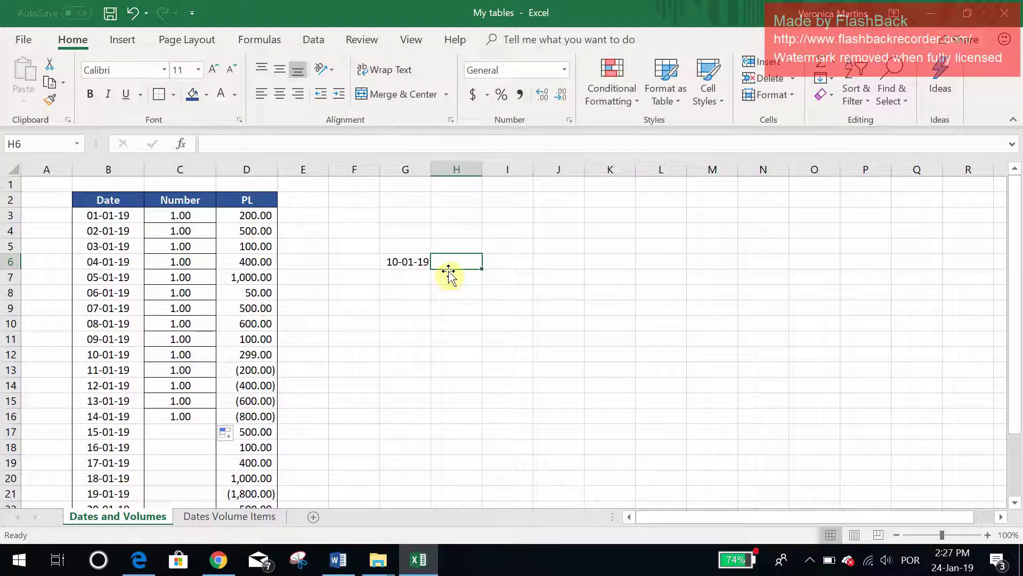
pyautogui.write('=vlooky')
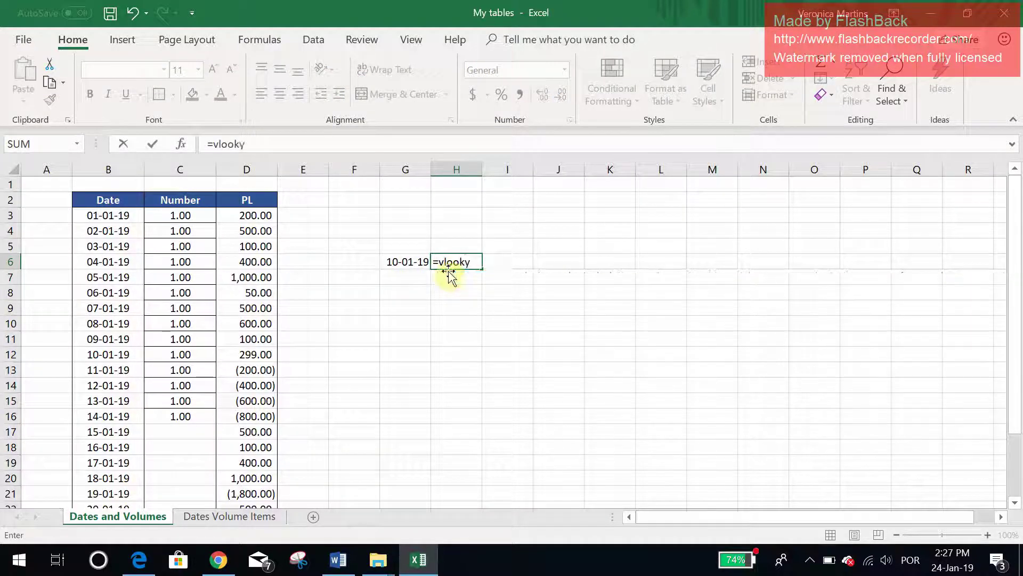
pyautogui.press('BackSpace')
pyautogui.write('u')
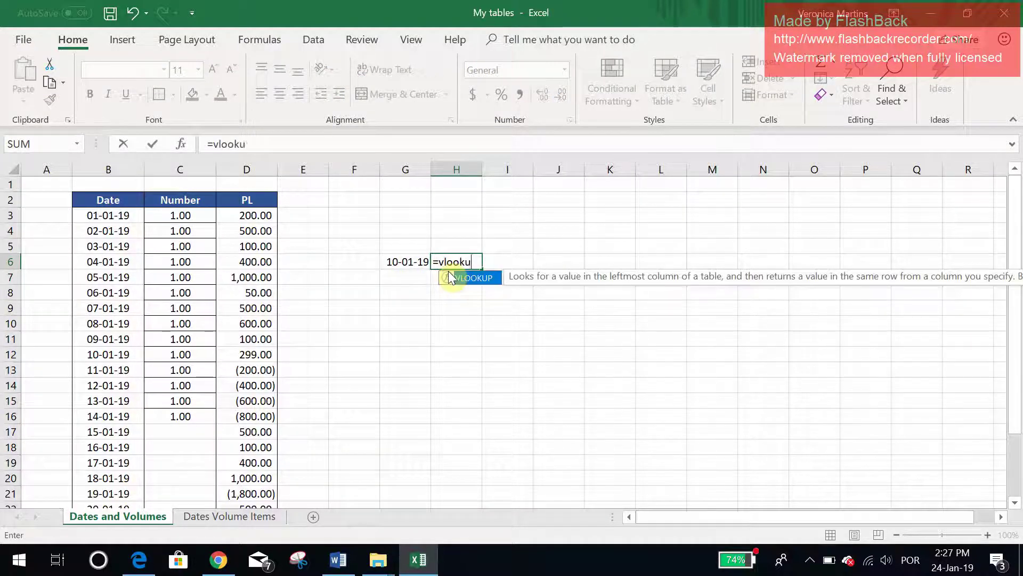
pyautogui.write('p-8')
pyautogui.press('BackSpace')
pyautogui.press('BackSpace')
pyautogui.write('(')
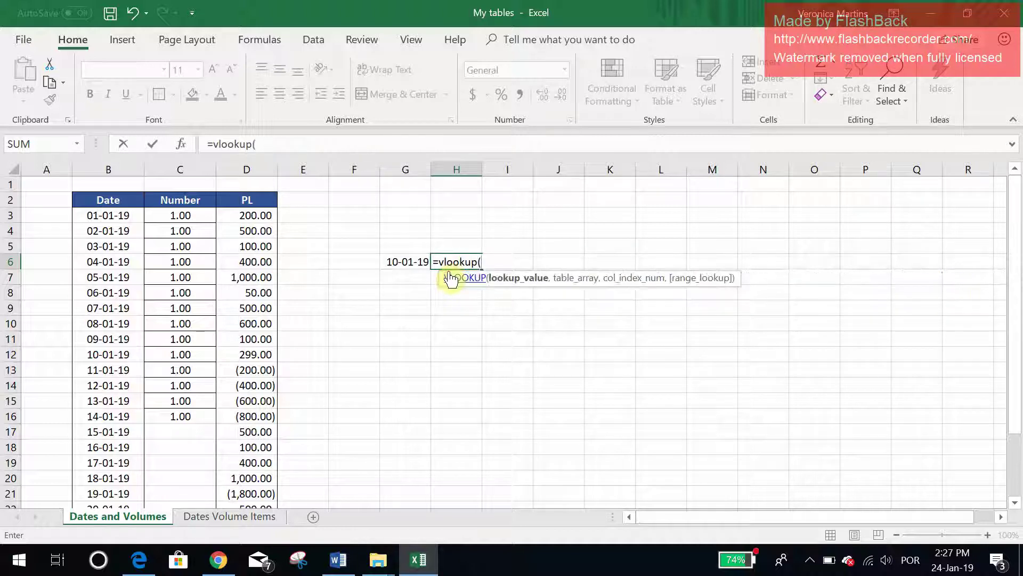
pyautogui.click(400, 262)
pyautogui.write(',')
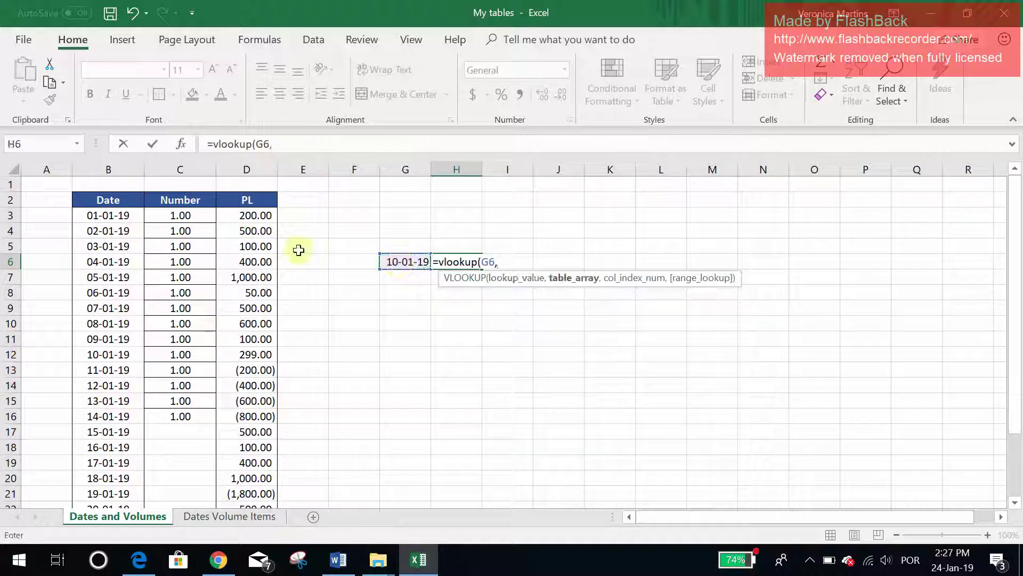
# Complete the H6 VLOOKUP with table range B3:D26, column index 2 and exact match 0
pyautogui.moveTo(141, 221); pyautogui.dragTo(244, 477)
pyautogui.scroll(2, 399, 315)
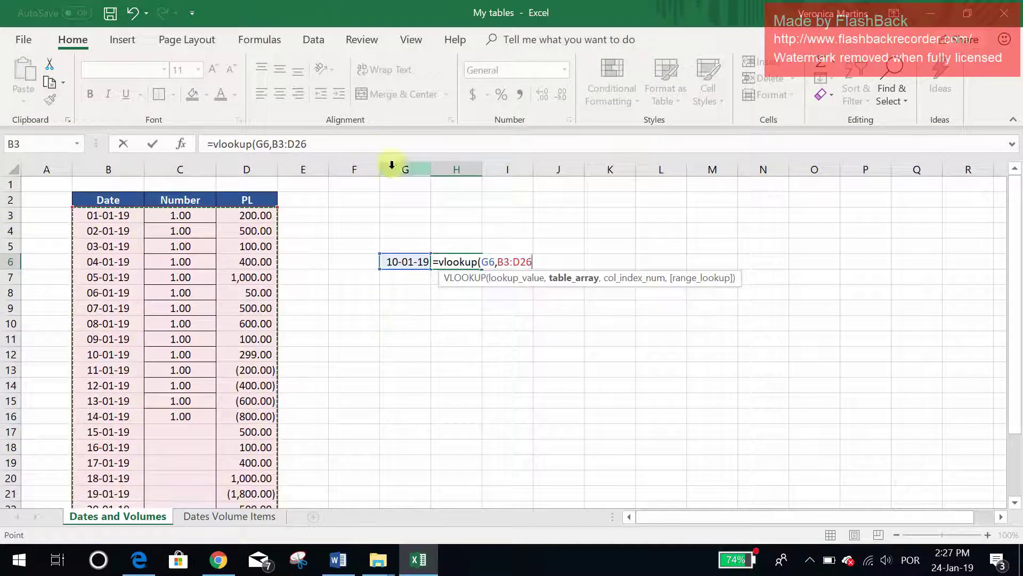
pyautogui.click(368, 146)
pyautogui.write(',3')
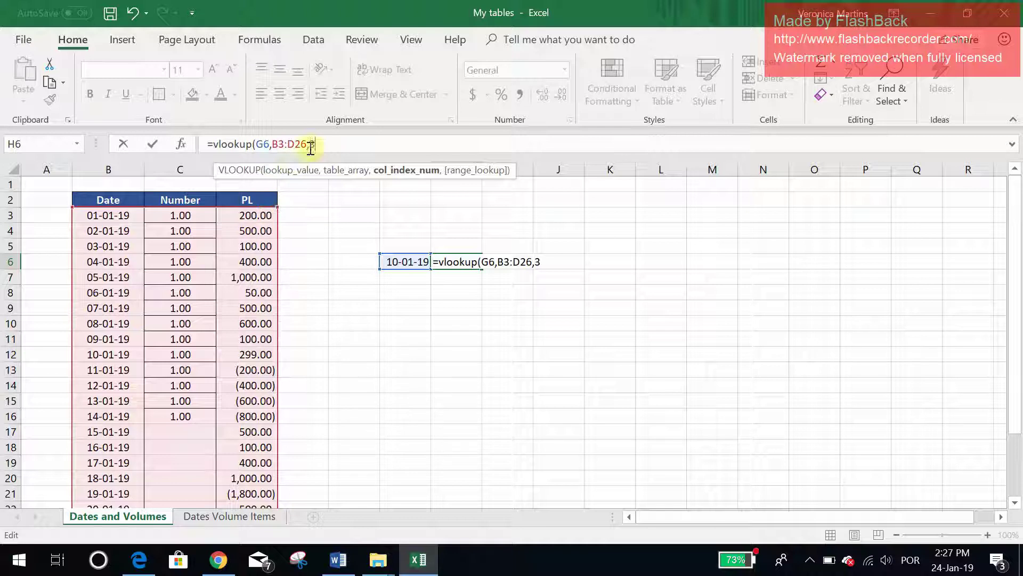
pyautogui.press('BackSpace')
pyautogui.write('2,0')
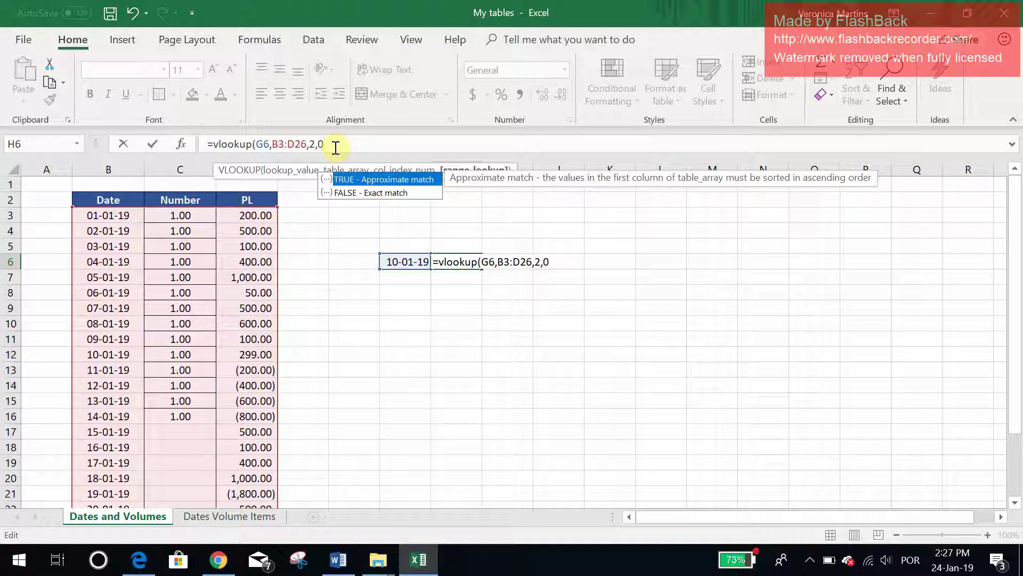
pyautogui.write(')')
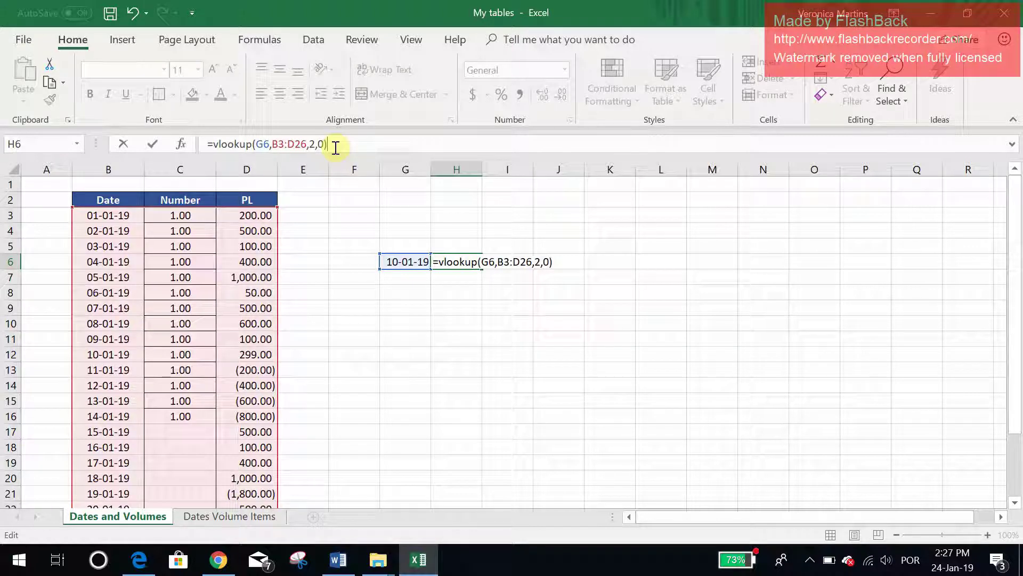
pyautogui.press('Return')
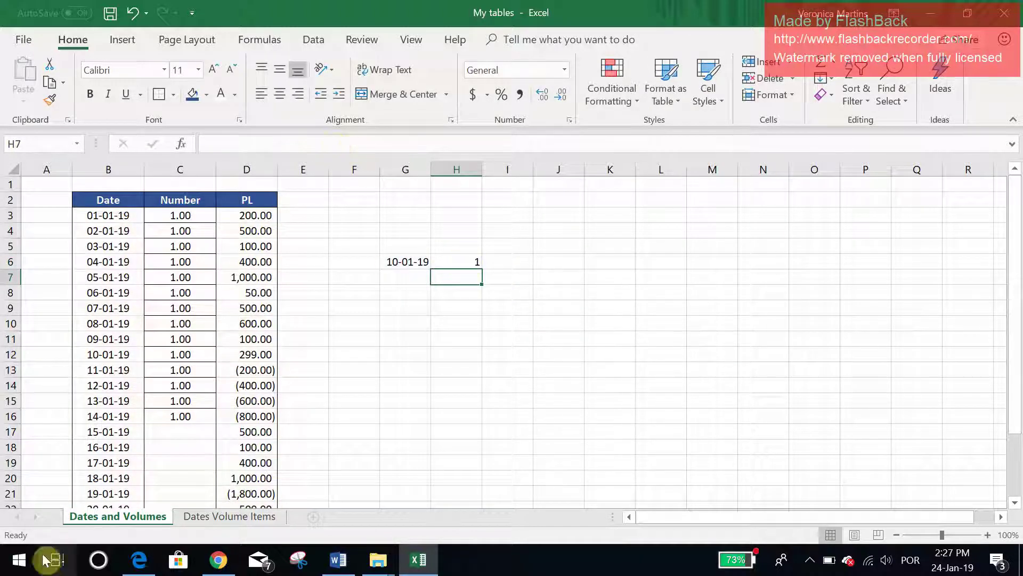
# Change the column index of the VLOOKUP formula in H6 to 3
pyautogui.click(456, 262)
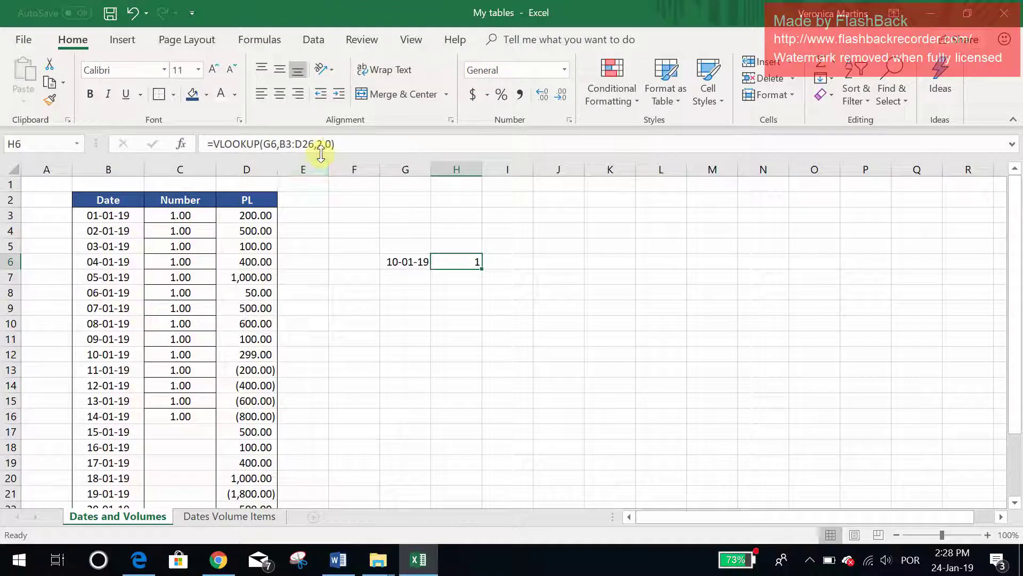
pyautogui.click(327, 139)
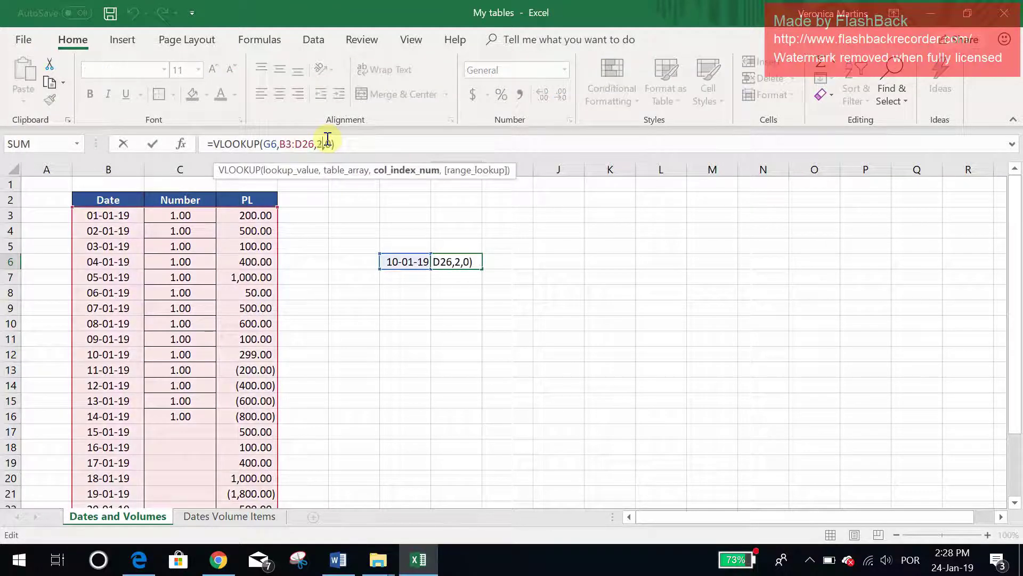
pyautogui.press('BackSpace')
pyautogui.write('3')
pyautogui.press('Return')
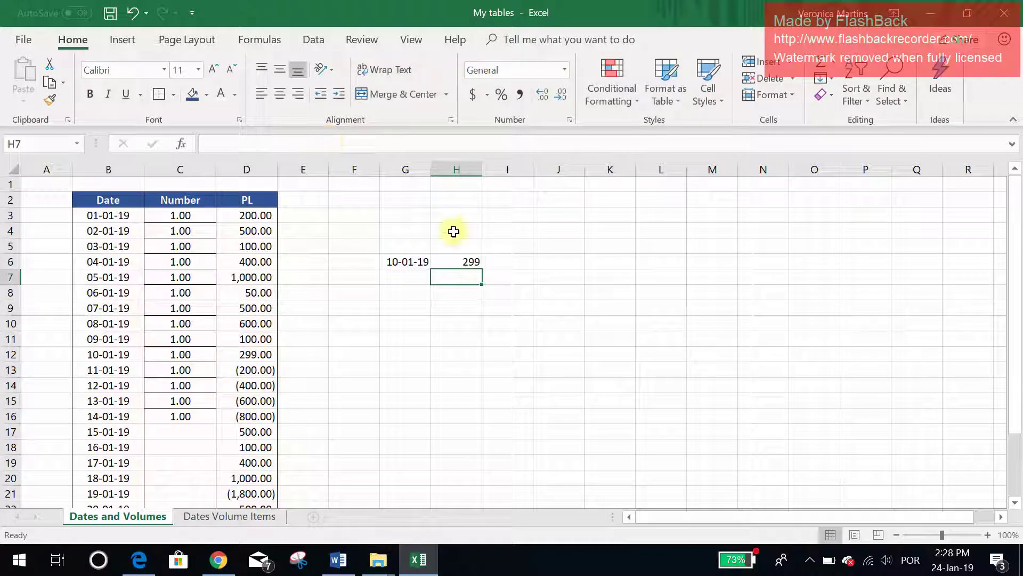
# Set the lookup date in G6 to 6-01-19
pyautogui.click(403, 260)
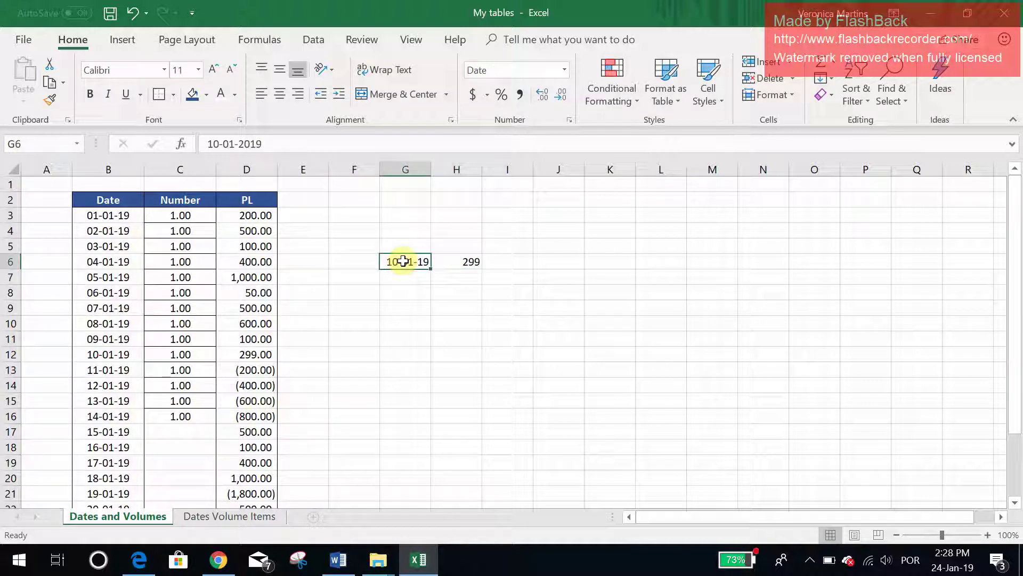
pyautogui.write('6-')
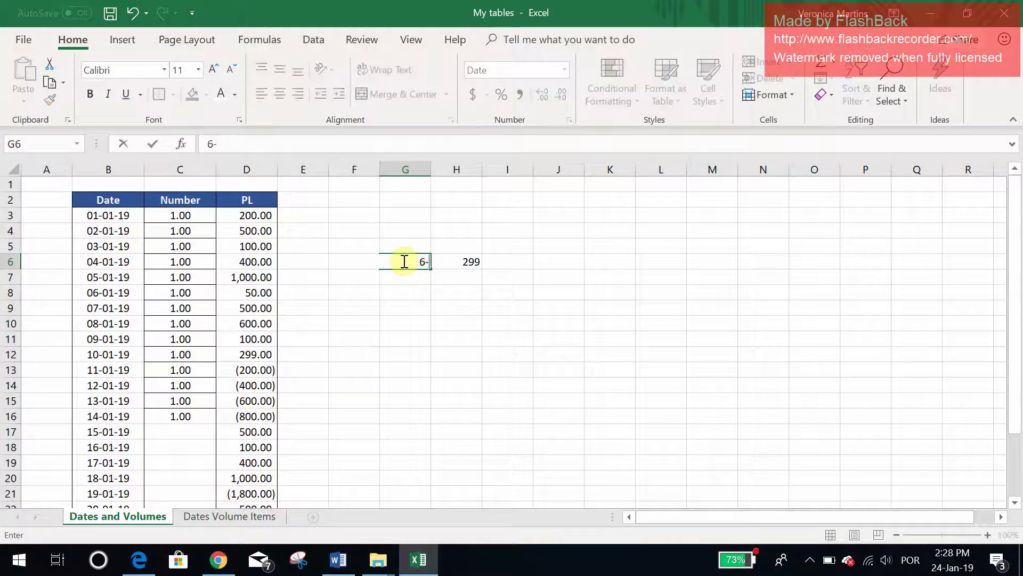
pyautogui.write('01-19')
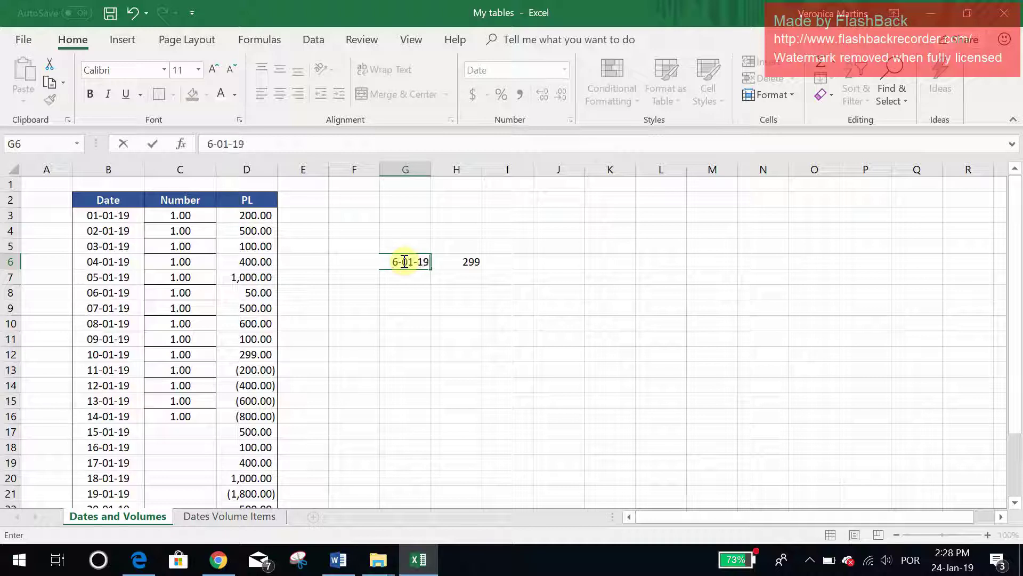
pyautogui.press('Return')
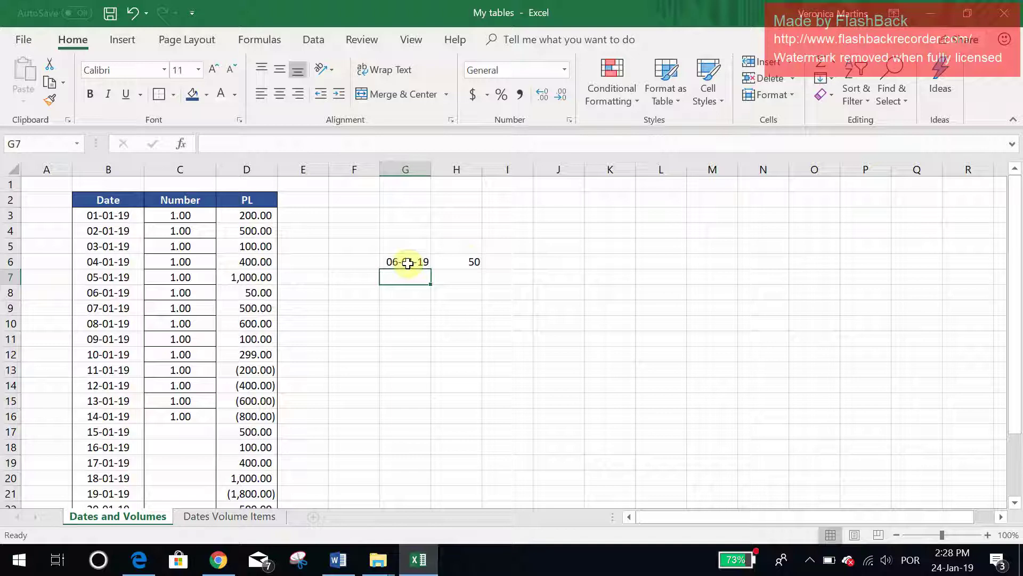
# Remove the table range, column index and match type from the H6 VLOOKUP, keeping only the G6 lookup value
pyautogui.click(467, 259)
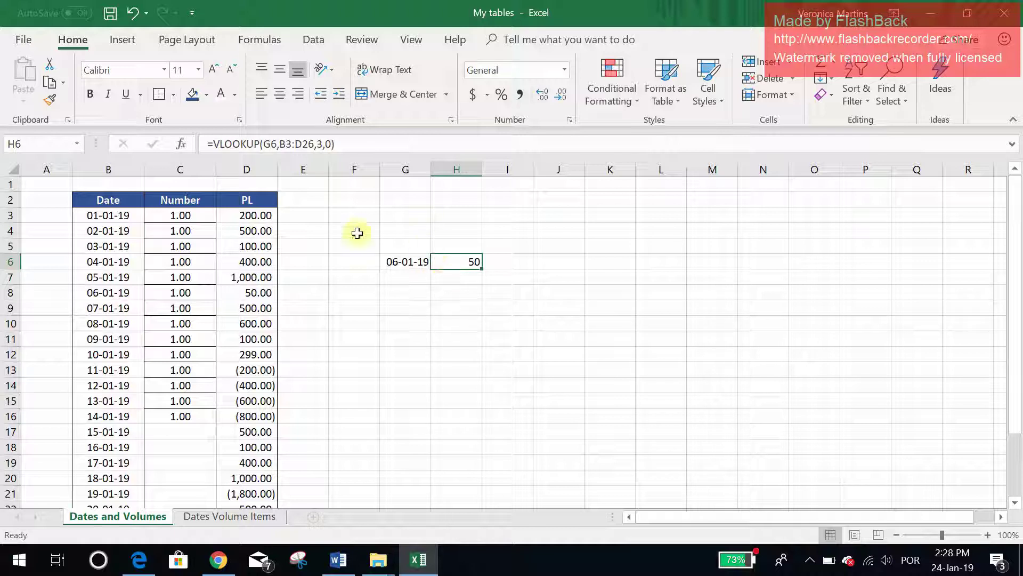
pyautogui.click(340, 145)
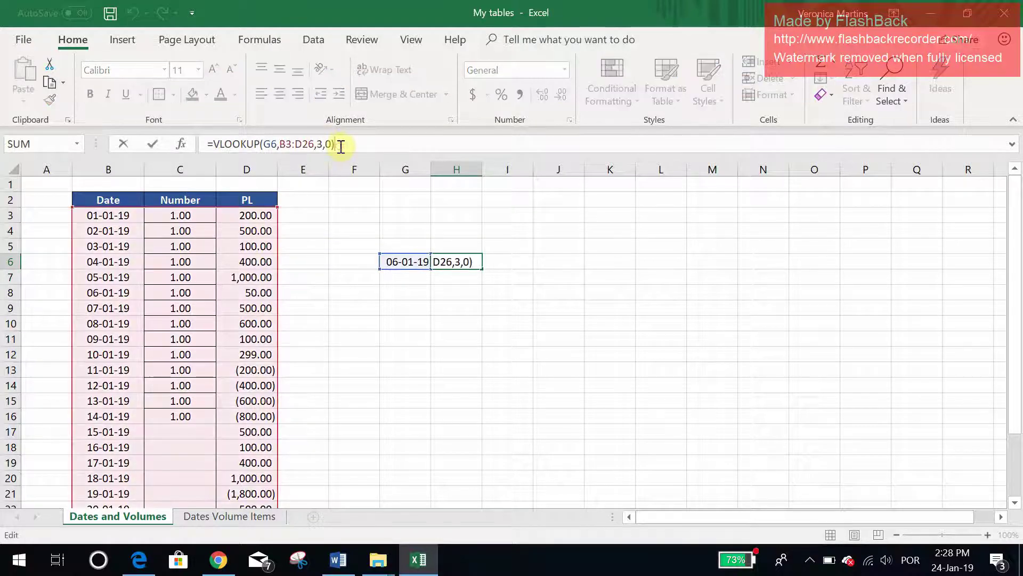
pyautogui.press('BackSpace')
pyautogui.press('BackSpace')
pyautogui.press('BackSpace')
pyautogui.press('BackSpace')
pyautogui.press('BackSpace')
pyautogui.press('BackSpace')
pyautogui.press('BackSpace')
pyautogui.press('BackSpace')
pyautogui.press('BackSpace')
pyautogui.press('BackSpace')
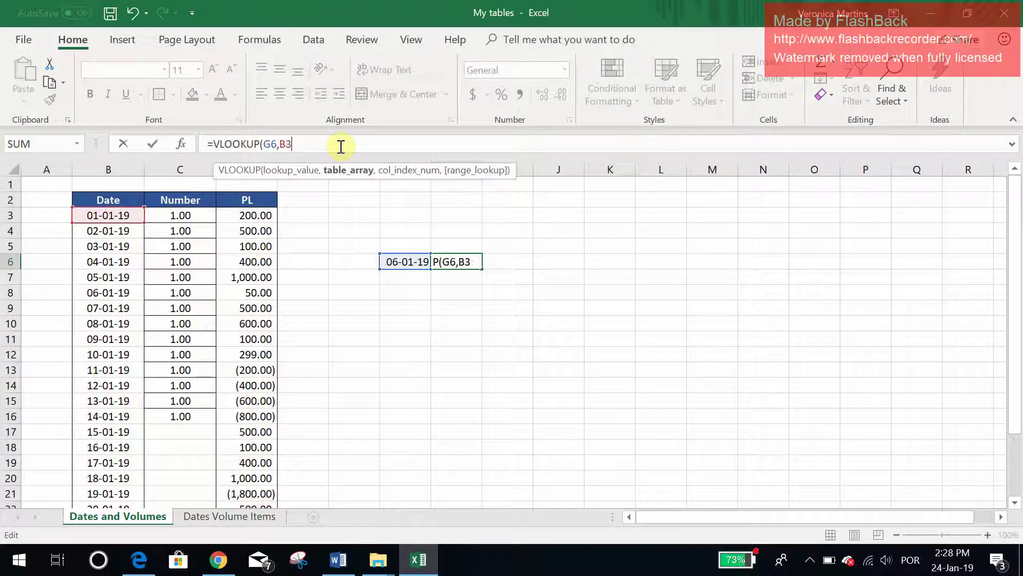
pyautogui.press('BackSpace')
pyautogui.press('BackSpace')
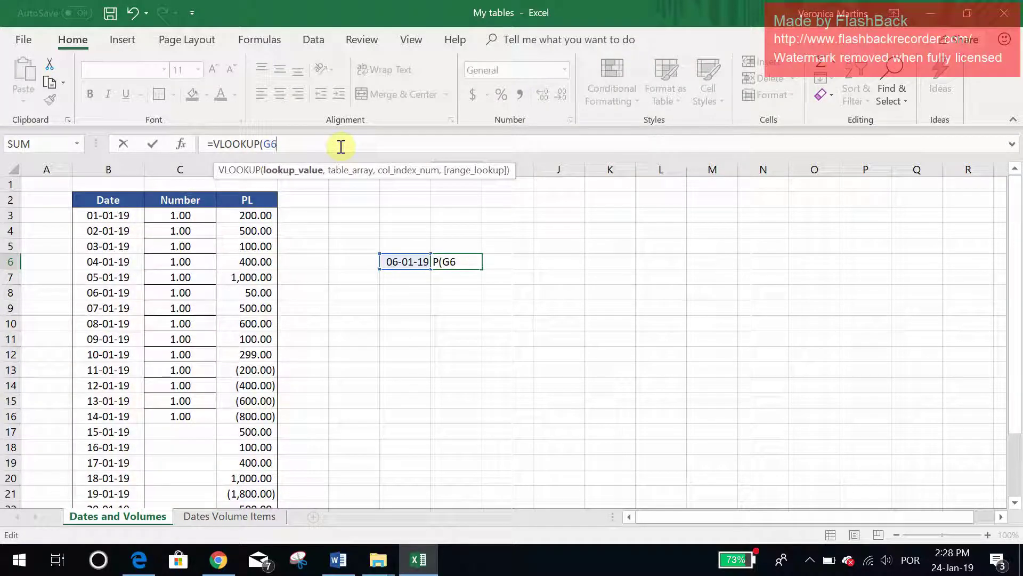
pyautogui.write(',')
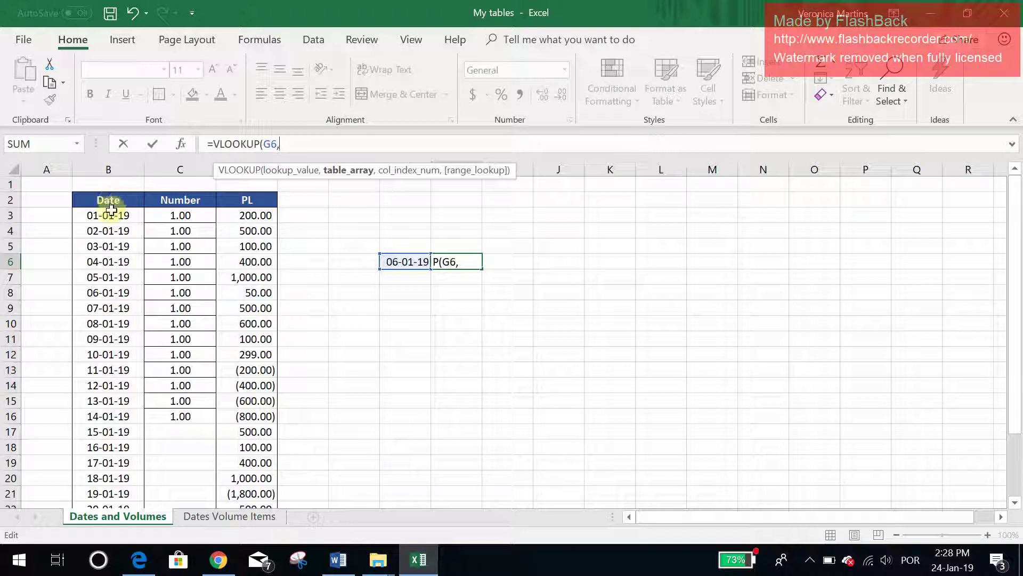
# Re-enter the remaining H6 VLOOKUP arguments: table range B3:D26, column index 3 and exact match 0
pyautogui.moveTo(109, 215); pyautogui.dragTo(255, 215)
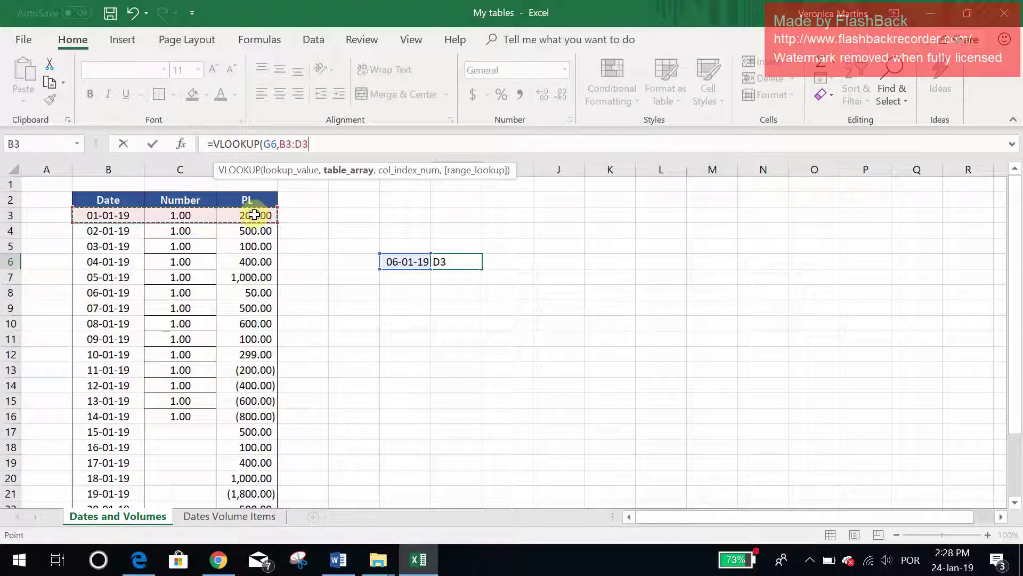
pyautogui.hotkey('ctrl', 'shift', 'Down')
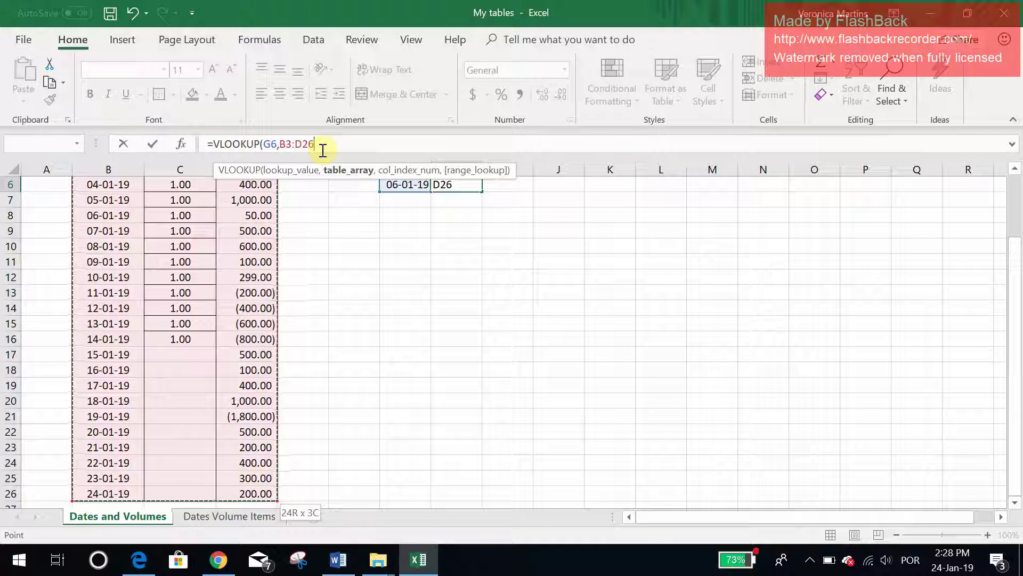
pyautogui.write(',')
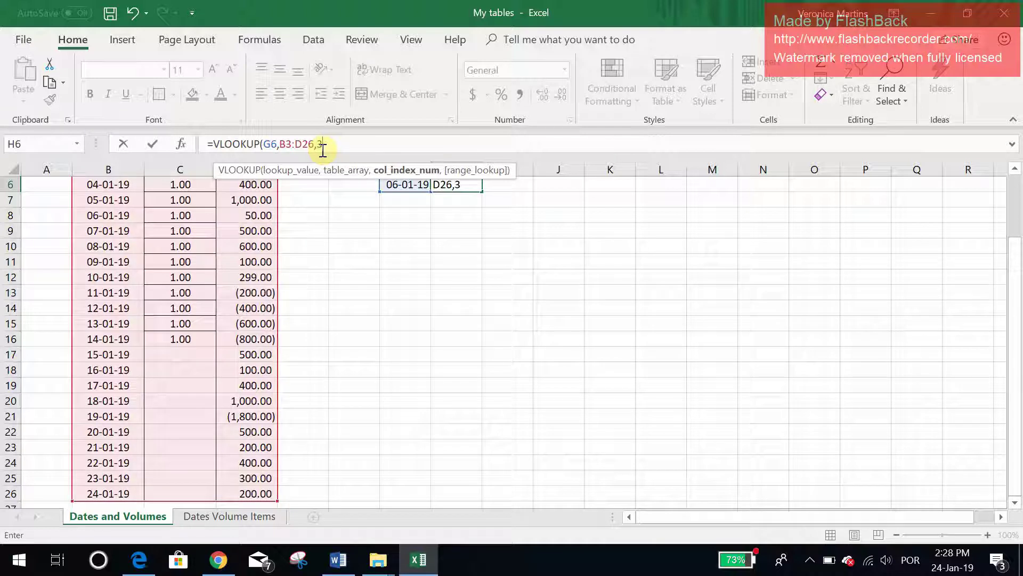
pyautogui.write('3,0)')
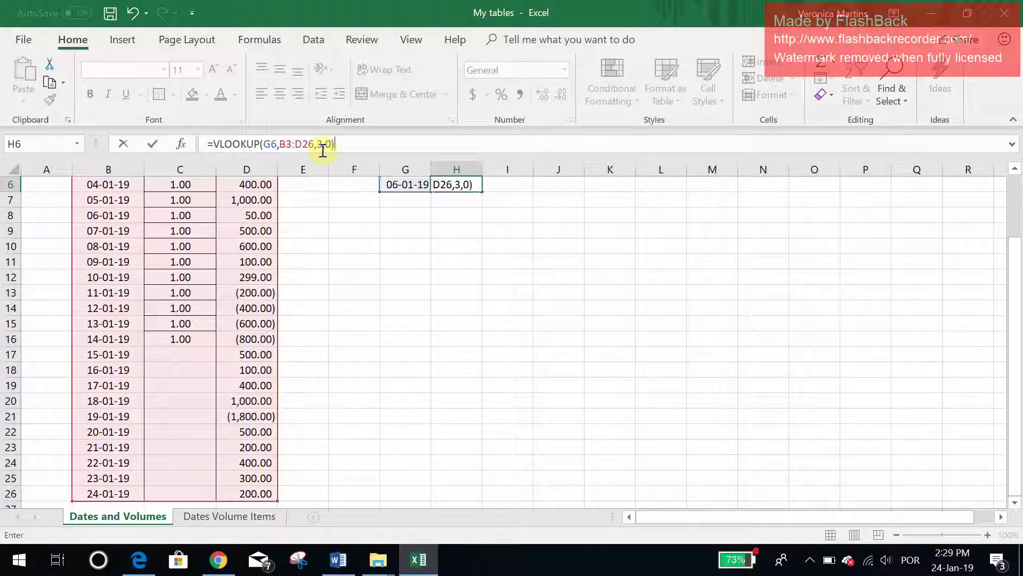
pyautogui.scroll(2, 360, 233)
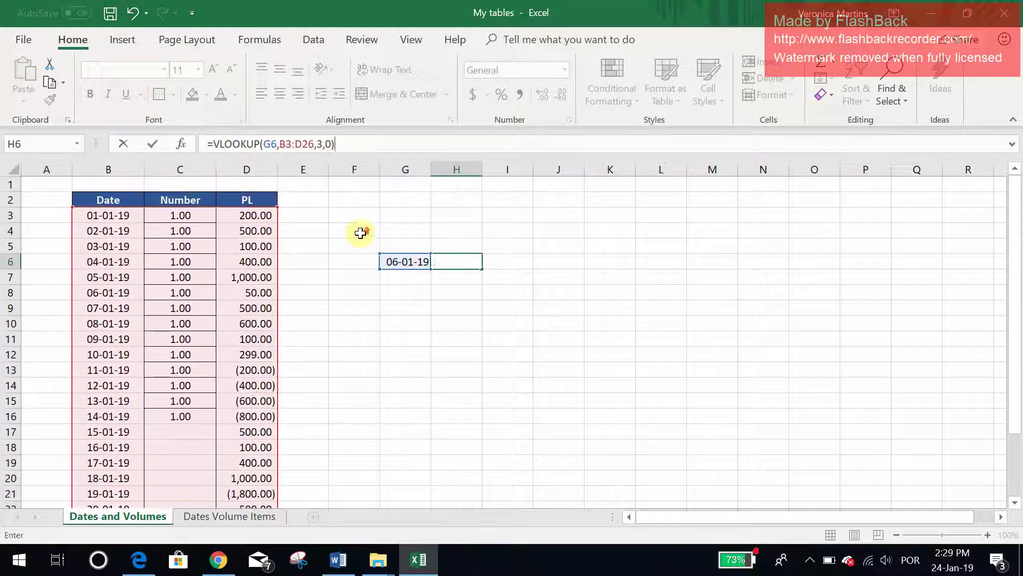
pyautogui.click(274, 147)
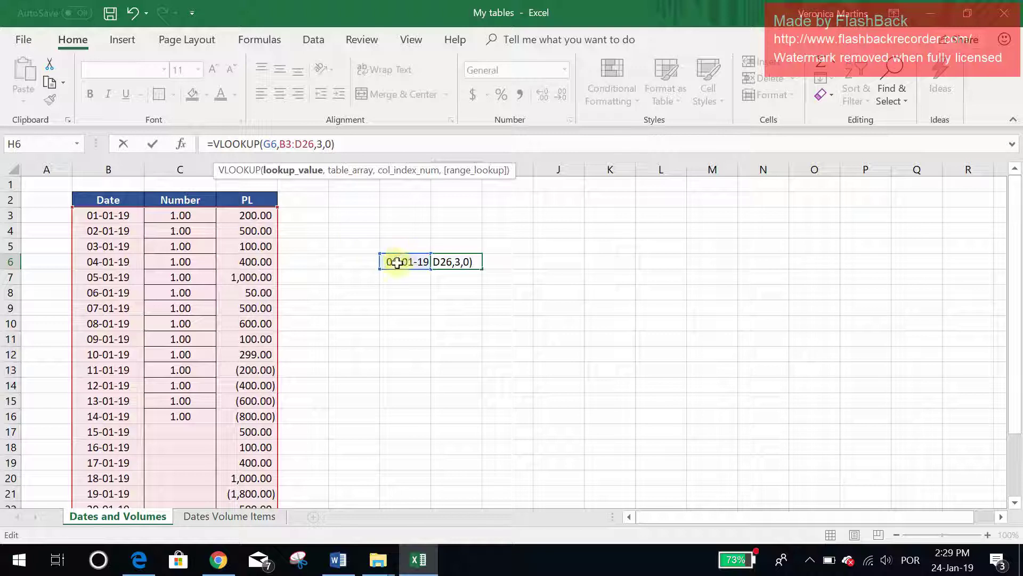
pyautogui.press('Return')
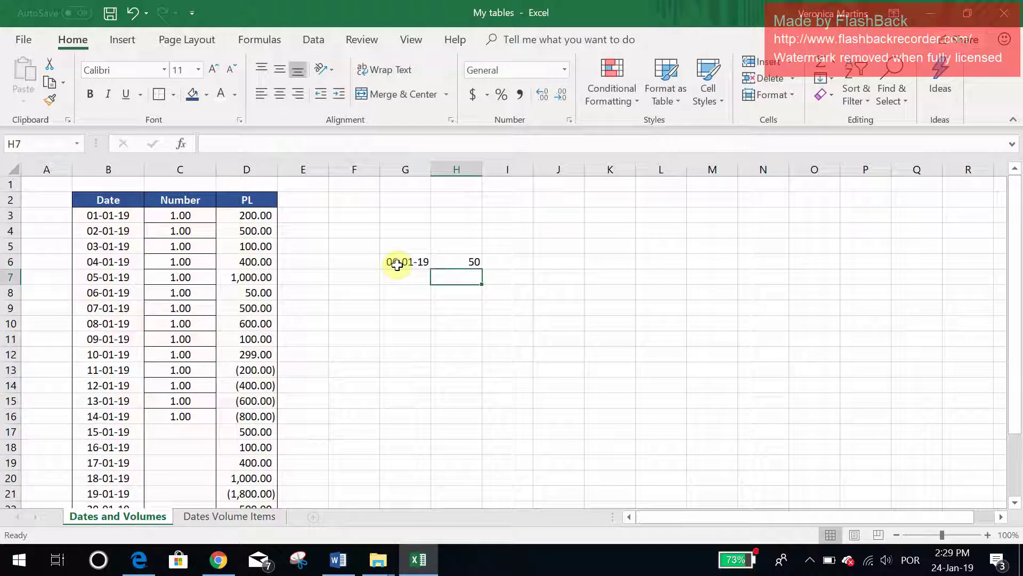
# Enter a second lookup date, 19-01-19, in G7
pyautogui.click(411, 277)
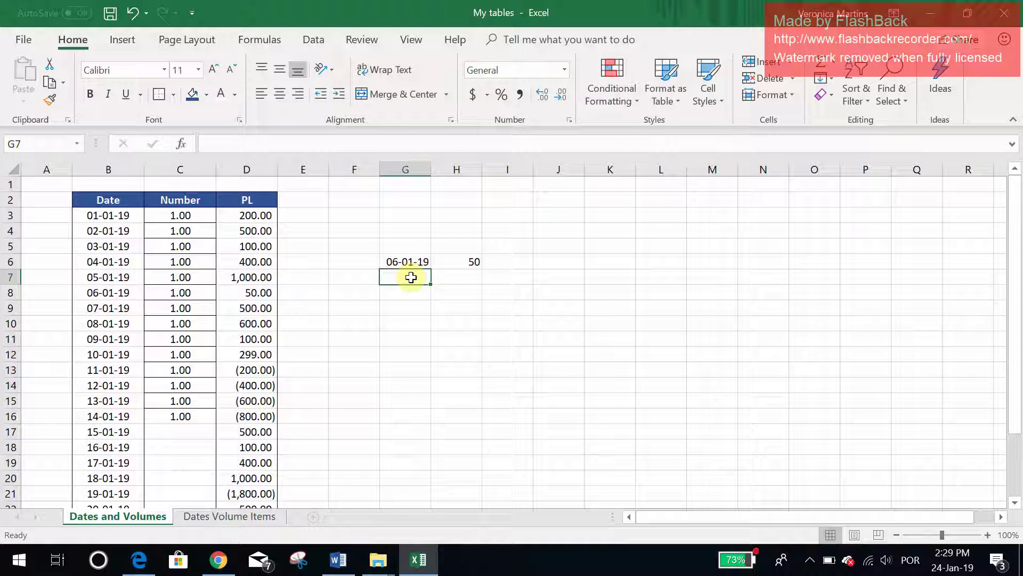
pyautogui.write('19-01-19')
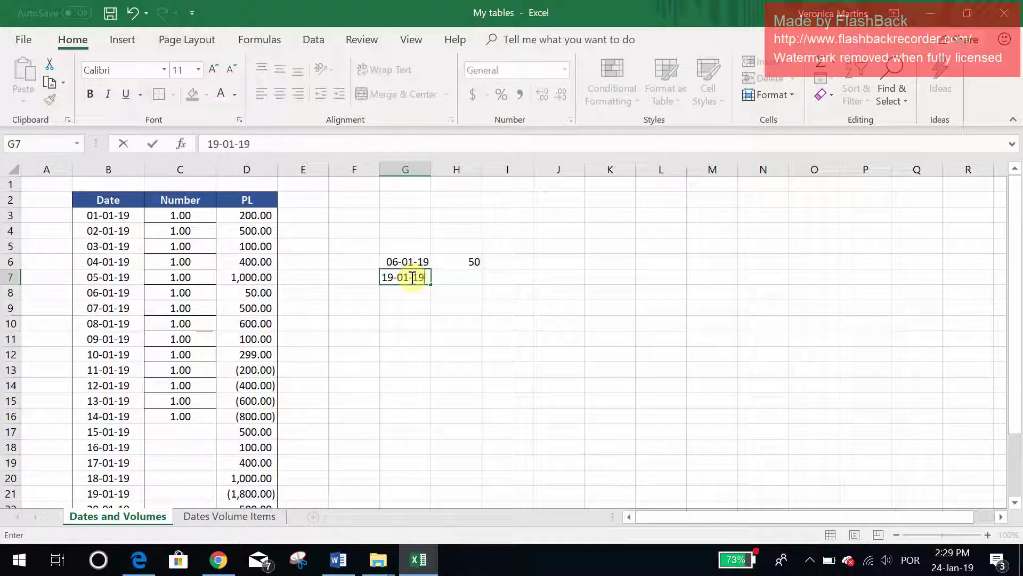
pyautogui.press('Return')
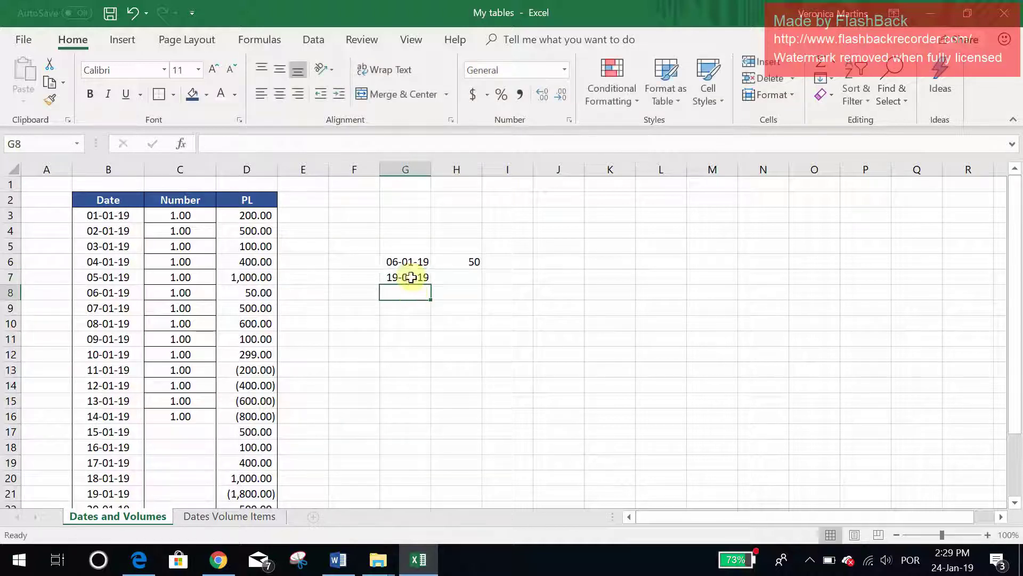
# Copy the H6 VLOOKUP down to H7 and compare the table ranges used in the two formulas
pyautogui.click(455, 265)
pyautogui.moveTo(482, 270); pyautogui.dragTo(484, 287)
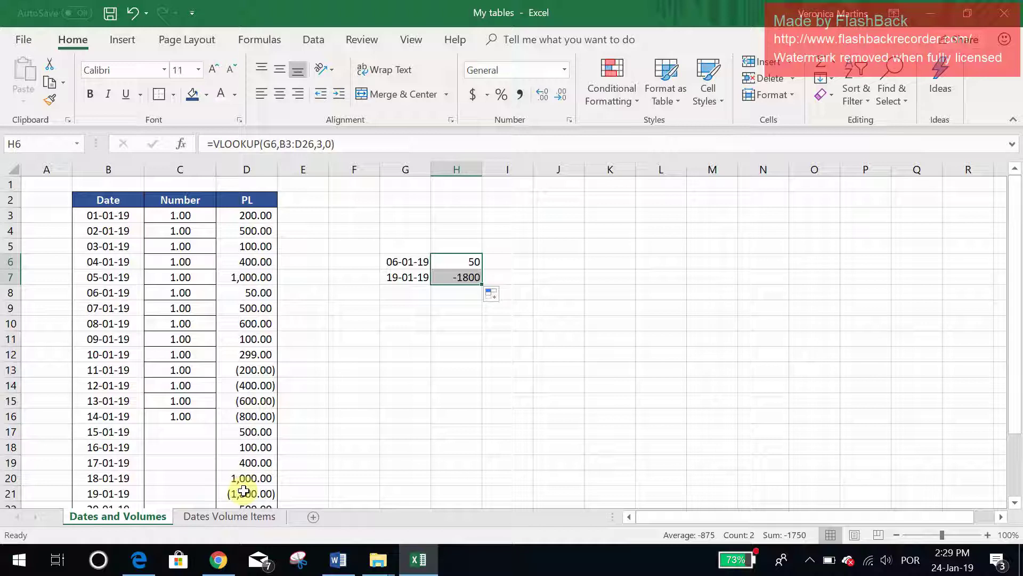
pyautogui.doubleClick(458, 277)
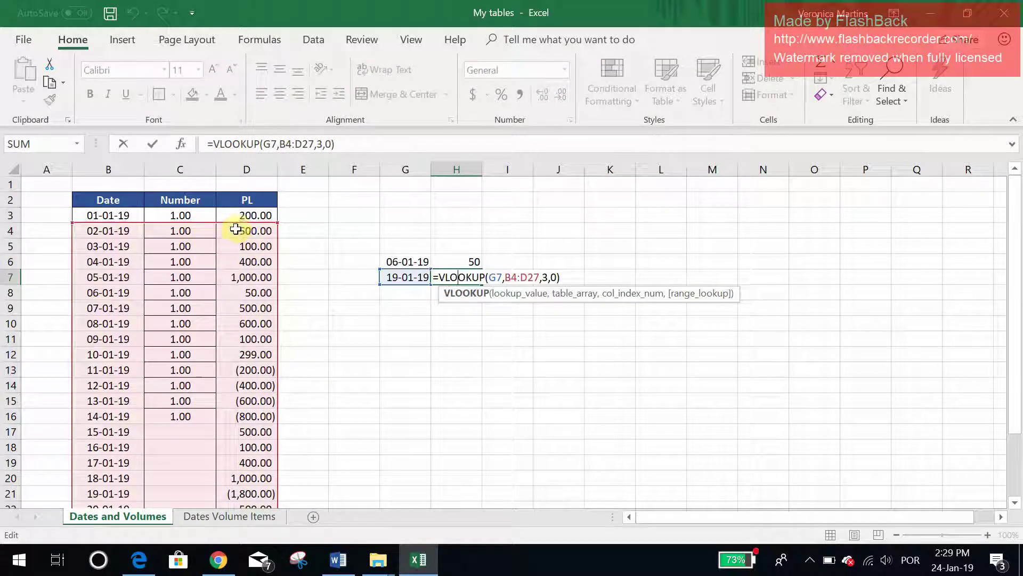
pyautogui.hotkey('ctrl', 'Return')
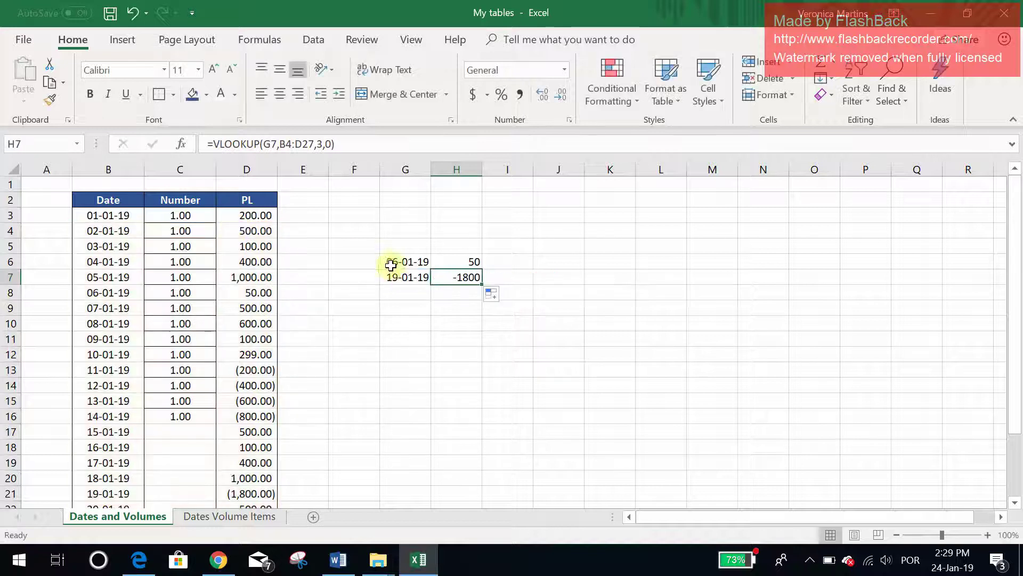
pyautogui.doubleClick(459, 262)
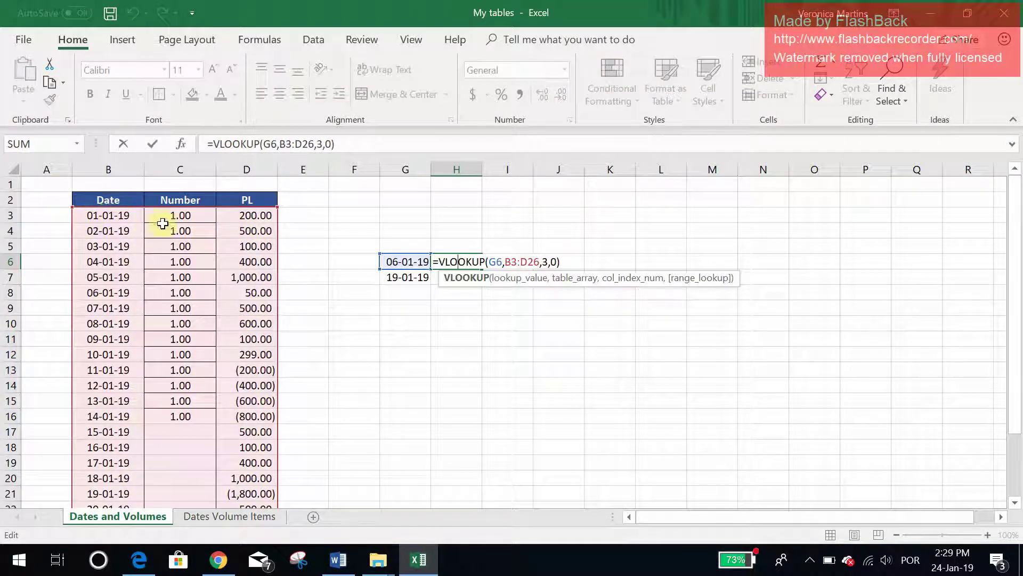
pyautogui.hotkey('ctrl', 'Return')
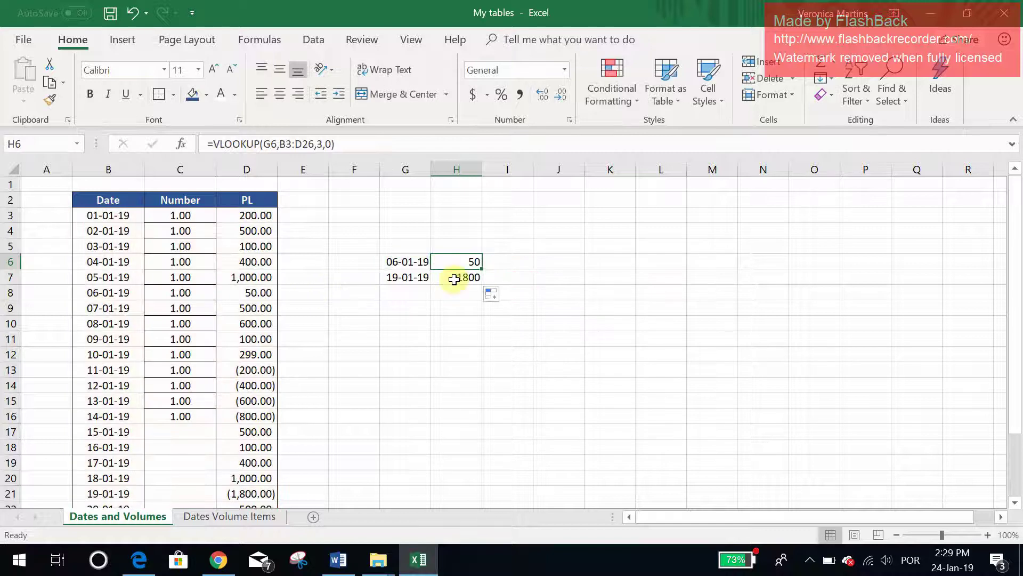
pyautogui.doubleClick(454, 277)
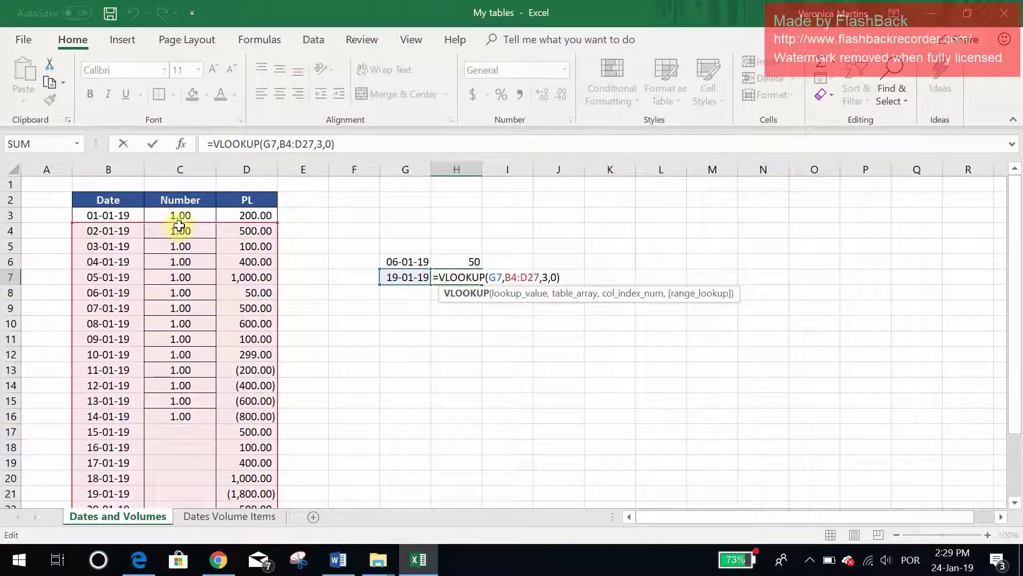
pyautogui.hotkey('ctrl', 'Return')
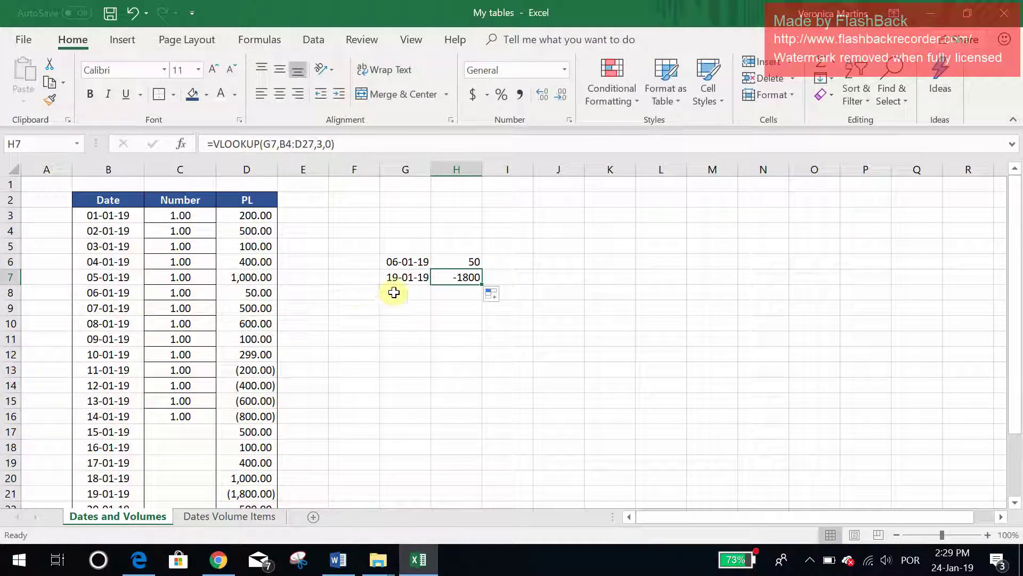
# Enter a third lookup date, 1-1-19, in G8, copy the H7 VLOOKUP down to H8 and check its table range
pyautogui.click(394, 292)
pyautogui.write('1-1-19')
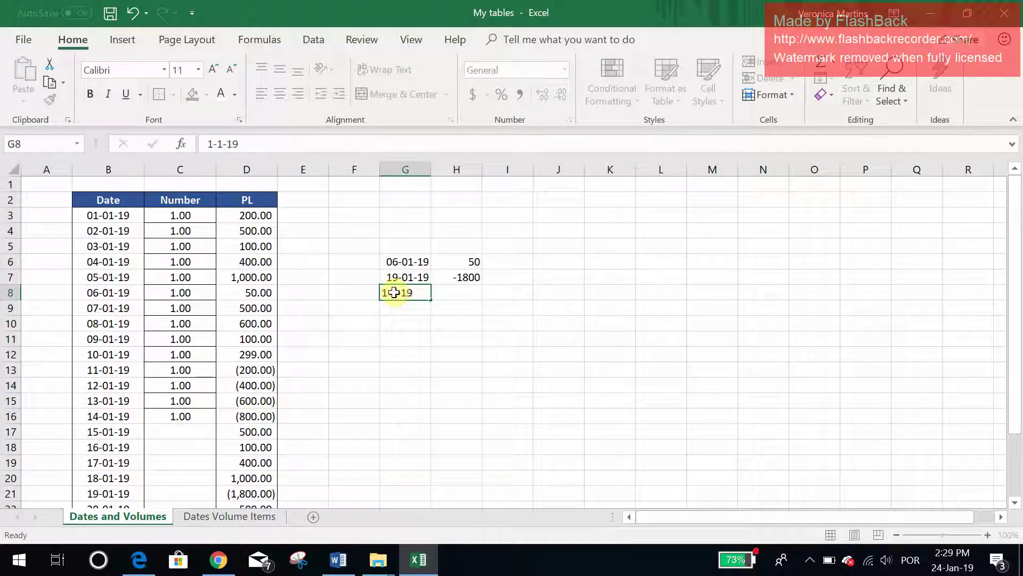
pyautogui.press('Return')
pyautogui.click(456, 277)
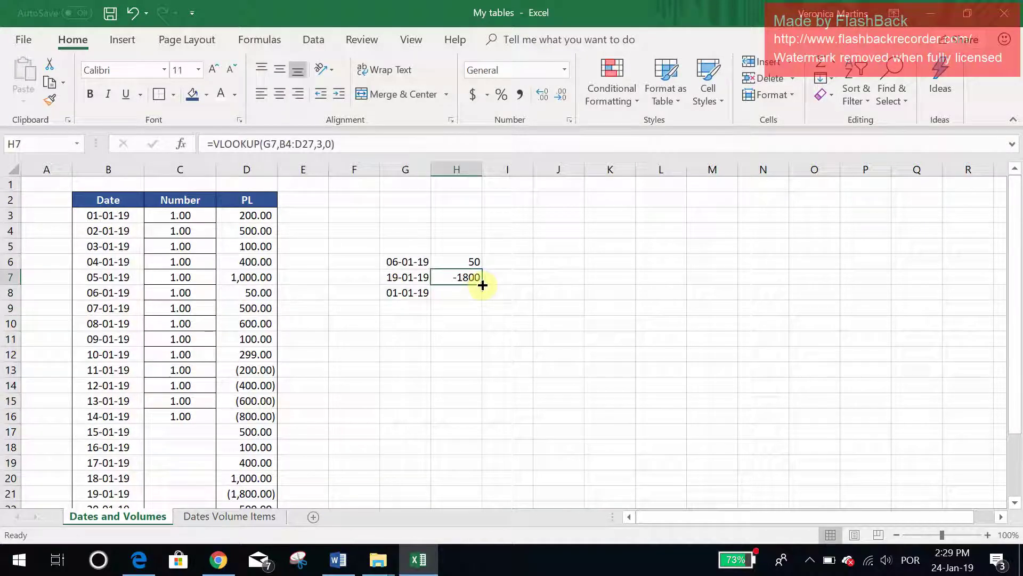
pyautogui.moveTo(481, 284); pyautogui.dragTo(479, 299)
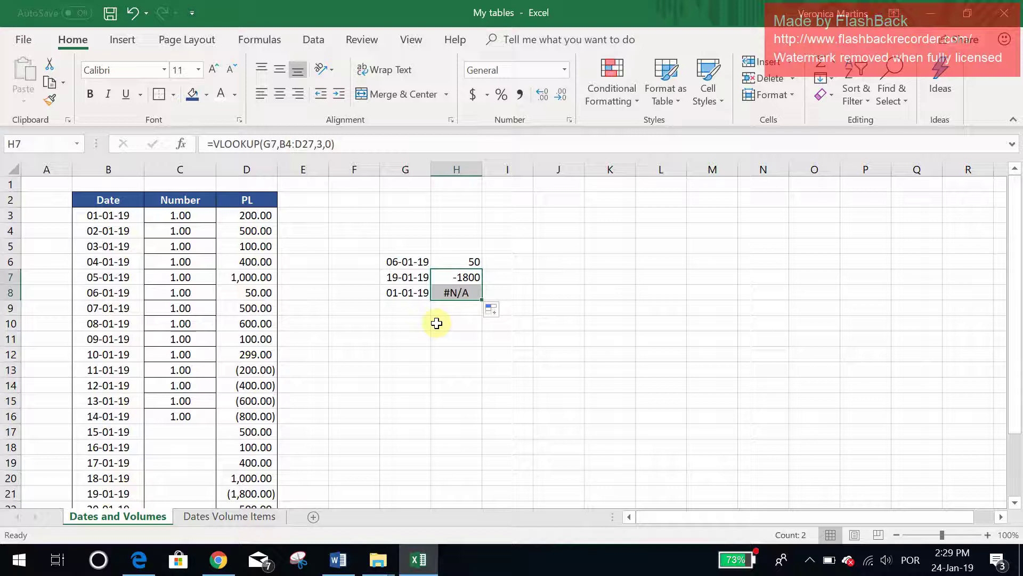
pyautogui.doubleClick(448, 292)
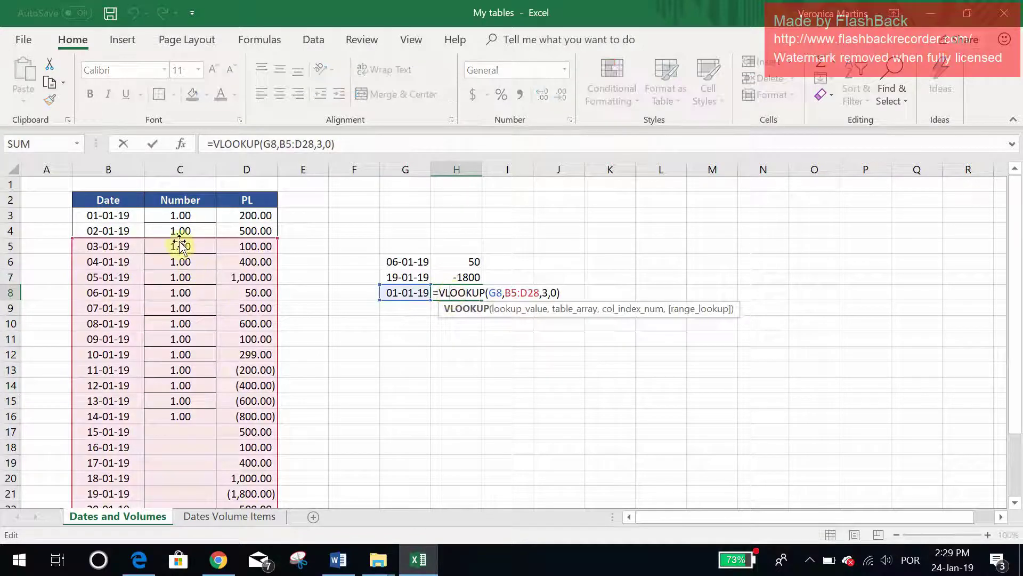
pyautogui.press('Escape')
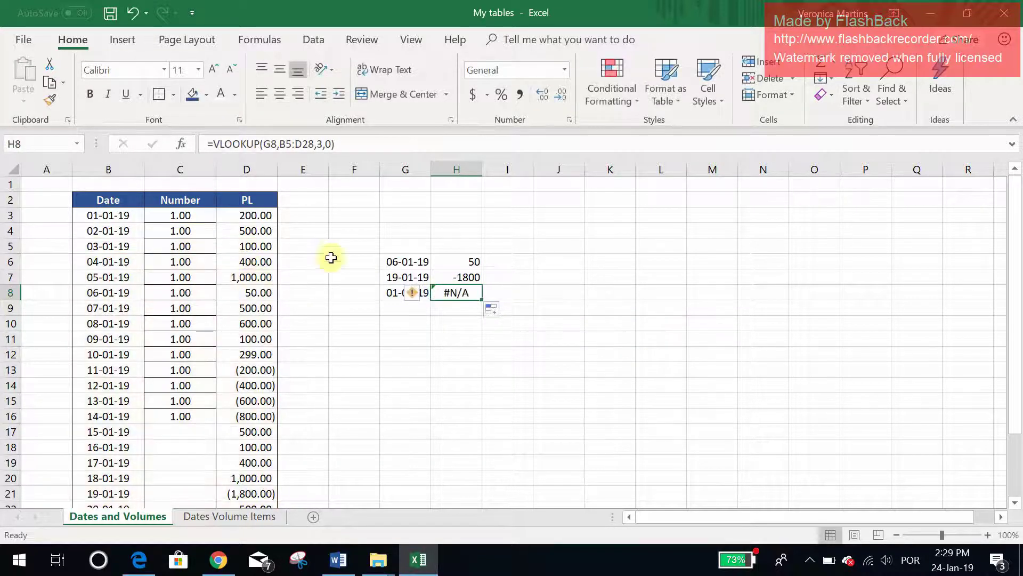
# Make the H6 VLOOKUP table range absolute as $B$3:$D$26 and copy the formula down to H8
pyautogui.click(473, 262)
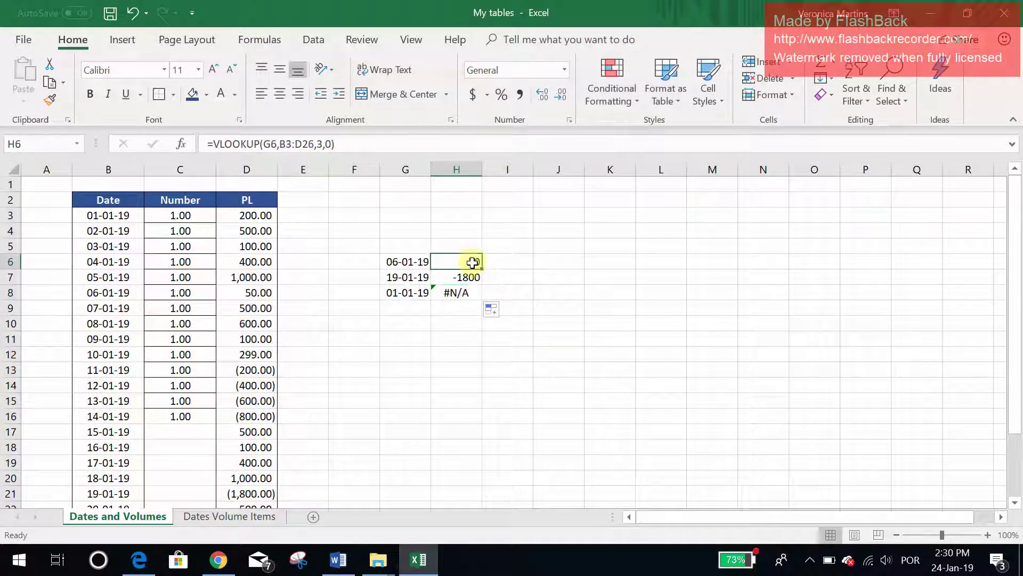
pyautogui.click(290, 144)
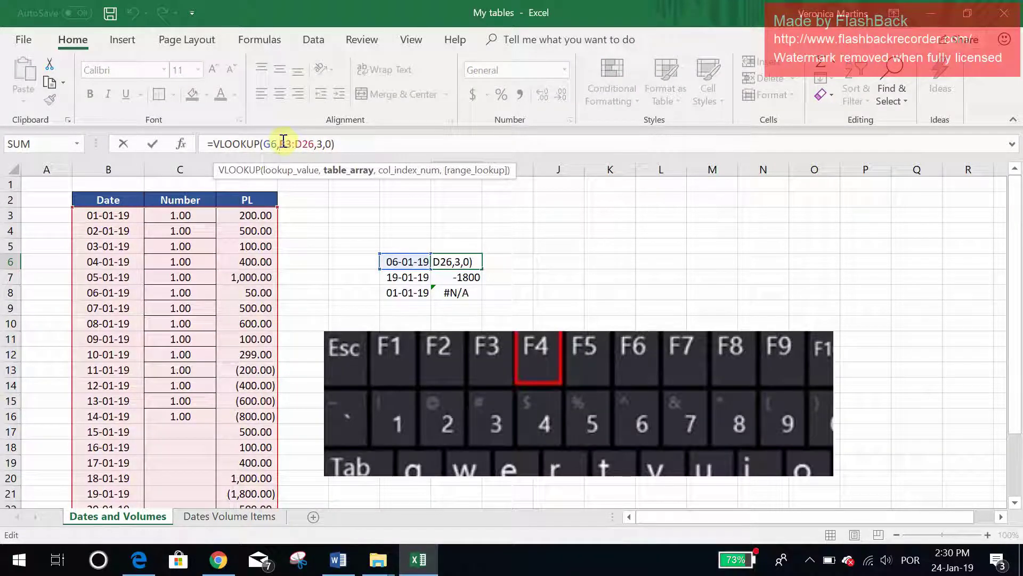
pyautogui.press('F4')
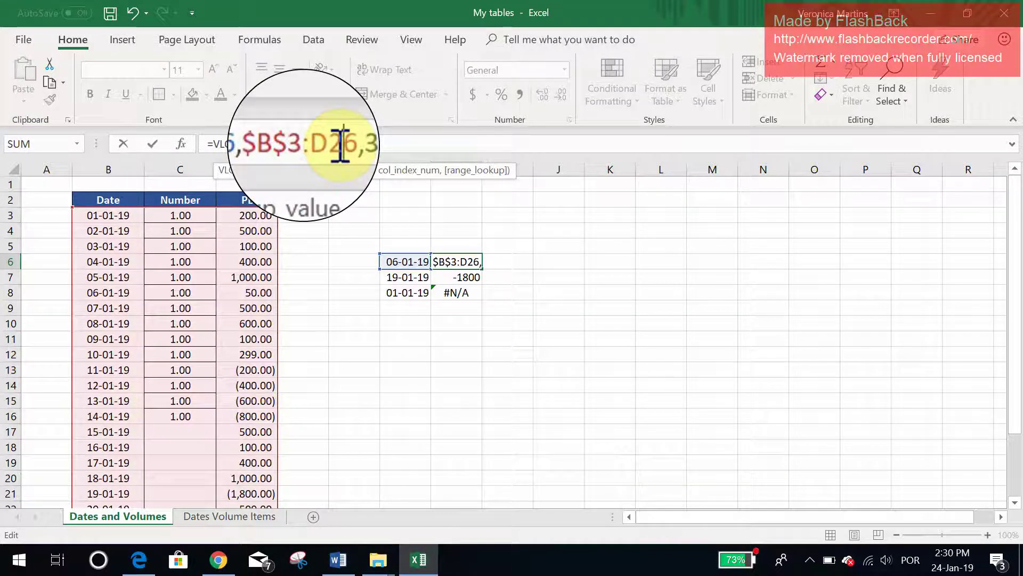
pyautogui.press('F4')
pyautogui.hotkey('ctrl', 'Return')
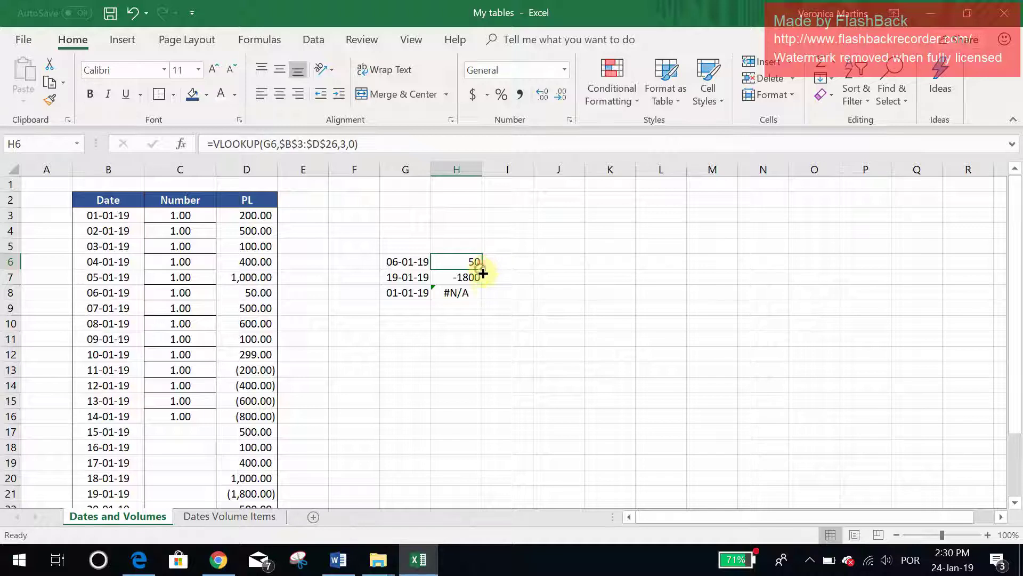
pyautogui.moveTo(483, 273); pyautogui.dragTo(481, 293)
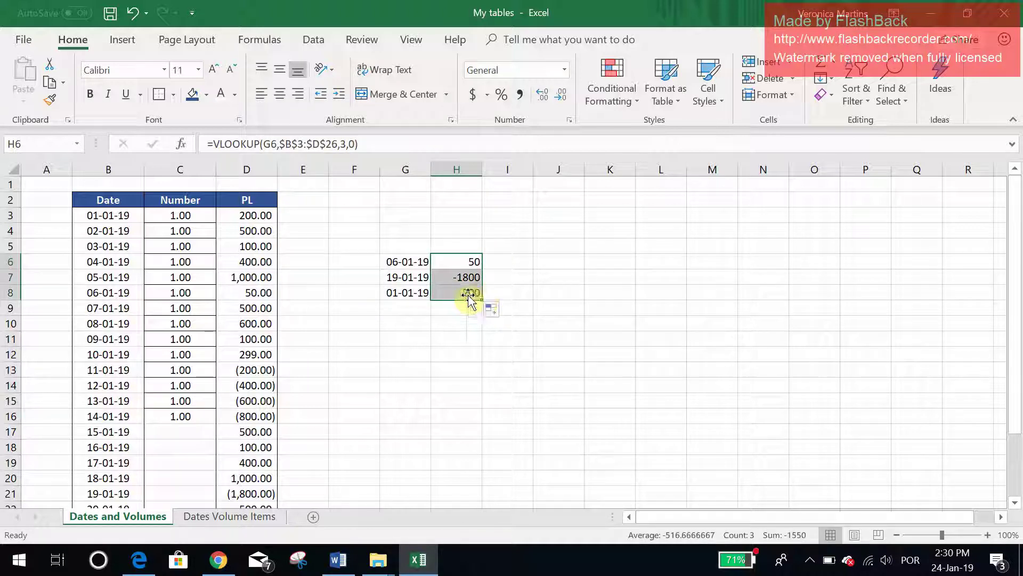
pyautogui.click(465, 289)
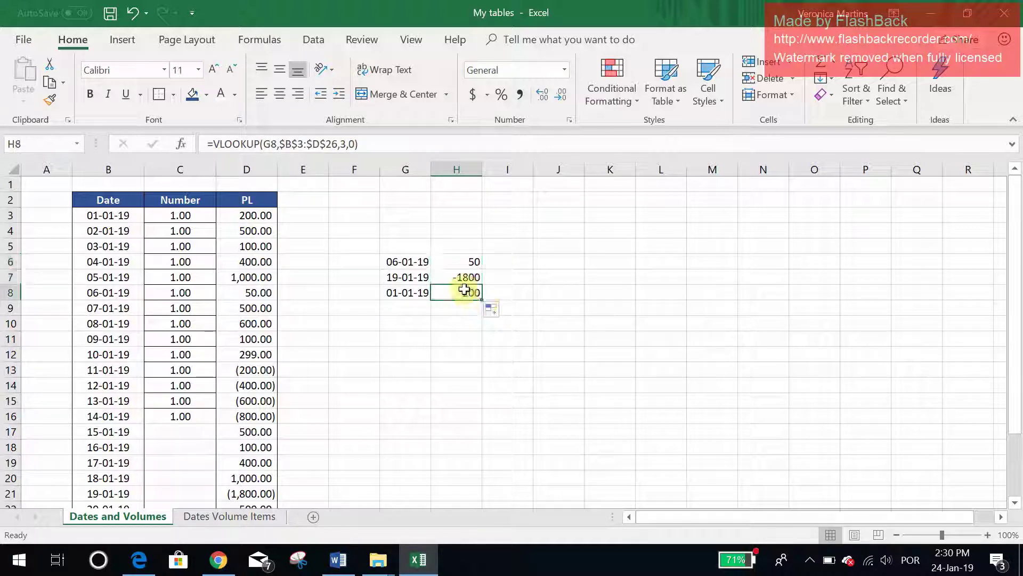
# Copy the H6 VLOOKUP across to I6 and inspect which lookup cell the copied formula uses
pyautogui.click(462, 260)
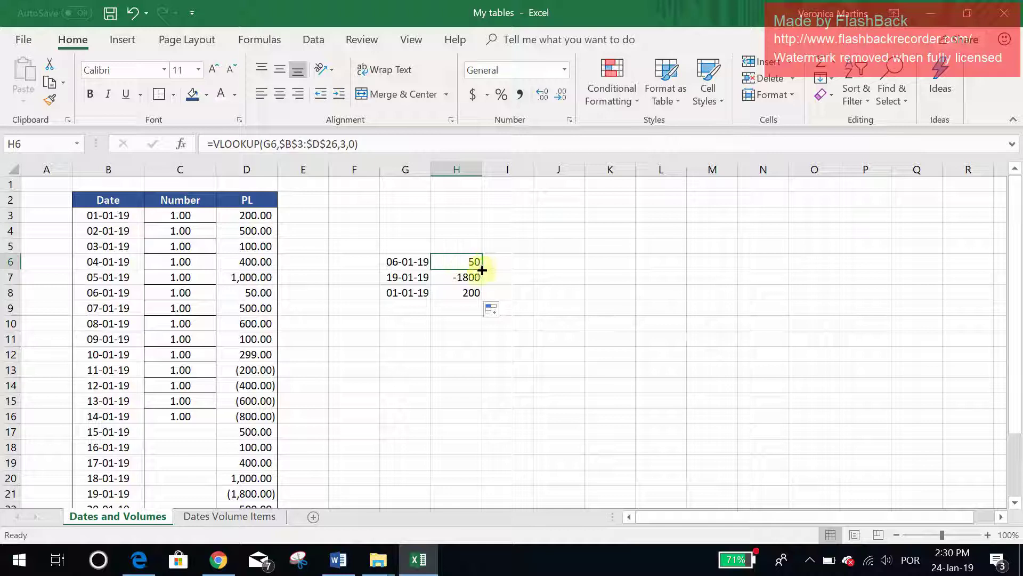
pyautogui.moveTo(483, 270); pyautogui.dragTo(515, 262)
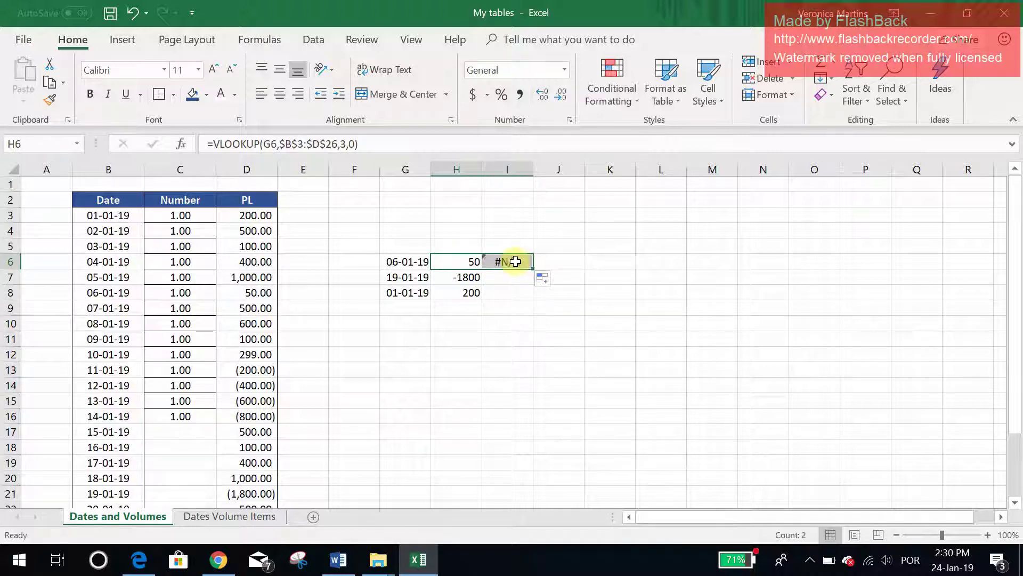
pyautogui.doubleClick(516, 262)
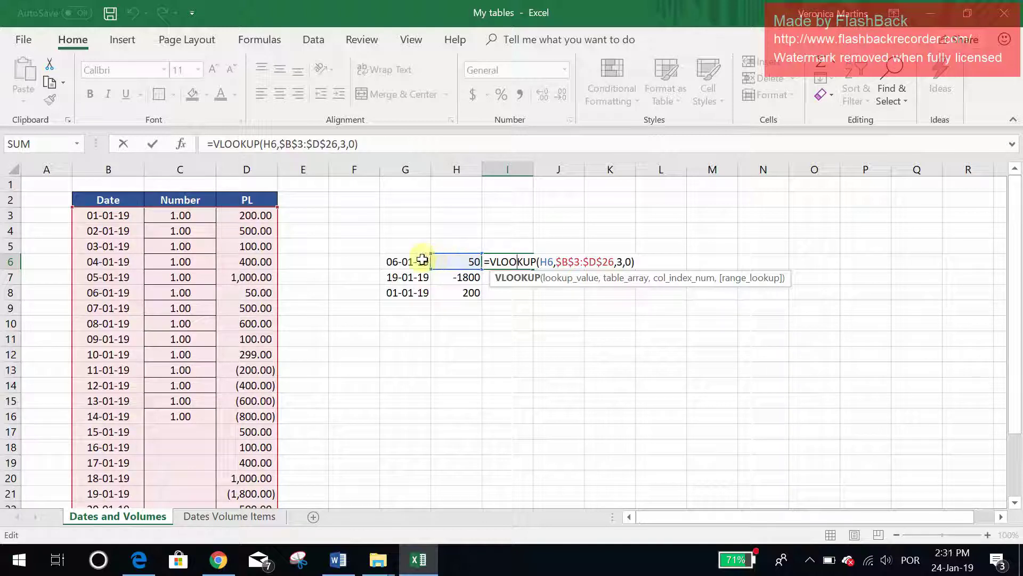
pyautogui.hotkey('ctrl', 'Return')
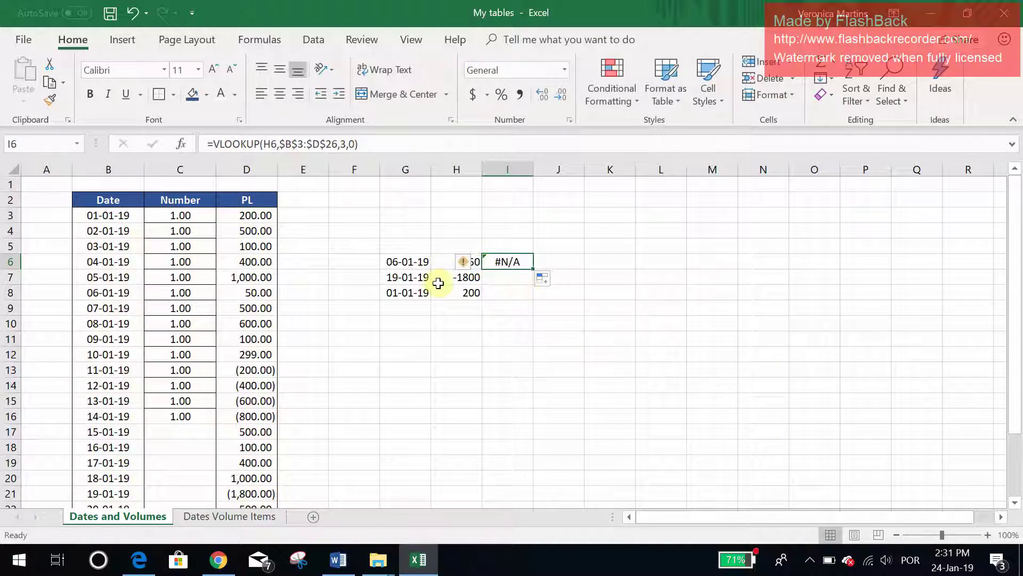
# Repoint the lookup value of the I6 VLOOKUP to the date in G6
pyautogui.click(438, 283)
pyautogui.click(498, 262)
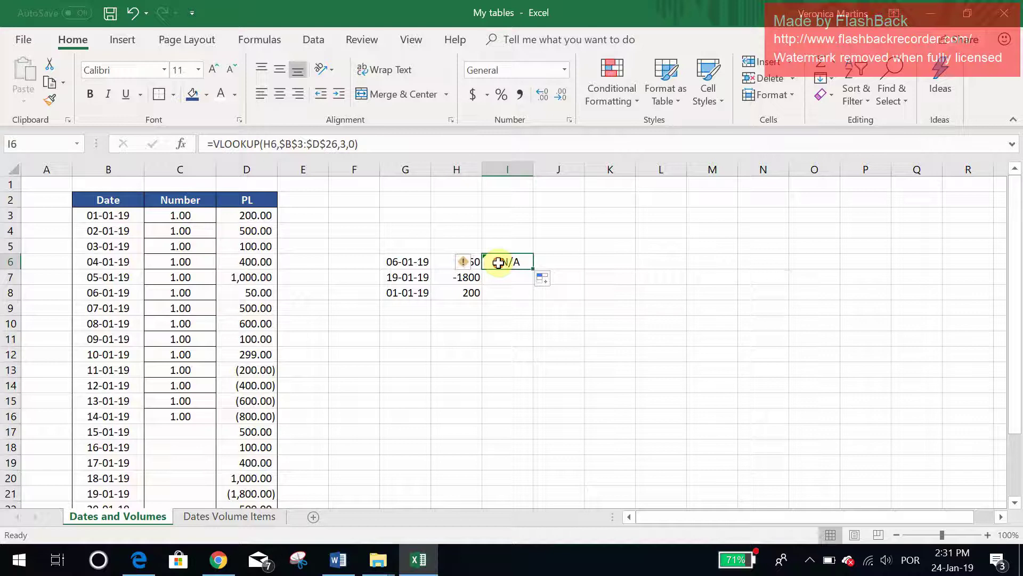
pyautogui.doubleClick(499, 262)
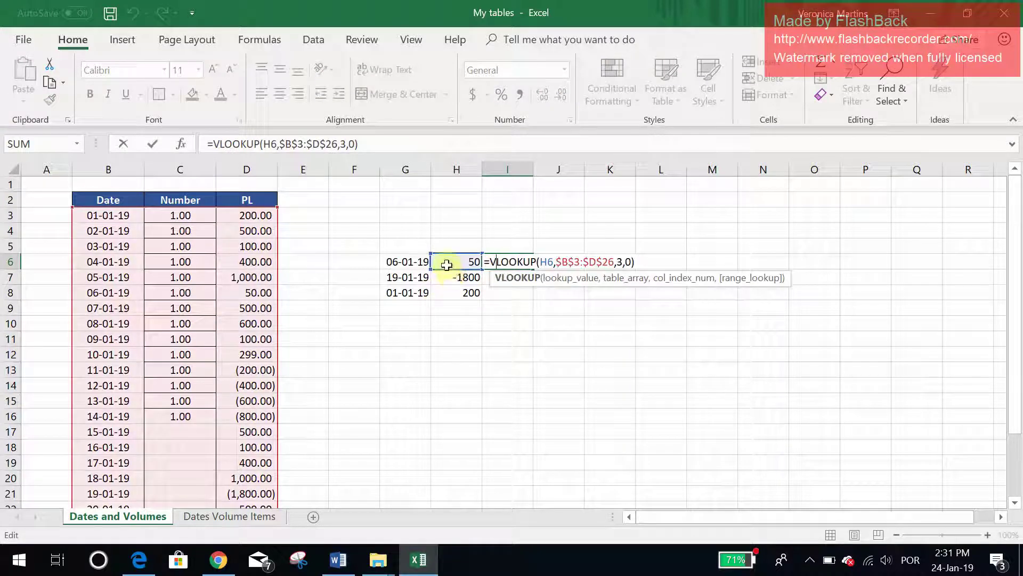
pyautogui.moveTo(447, 264); pyautogui.dragTo(421, 264)
pyautogui.press('Return')
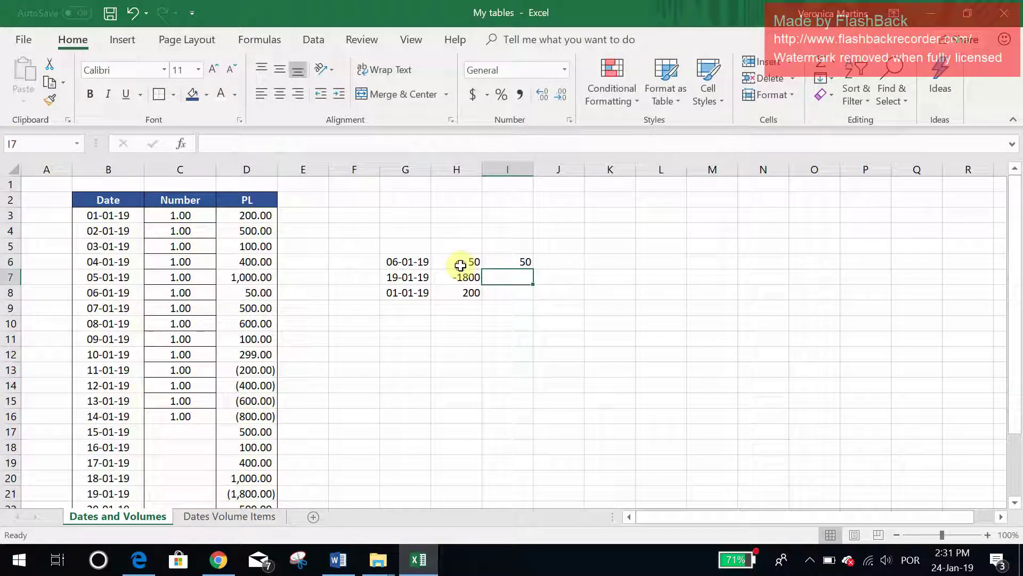
# Lock only the column of the lookup value in the H6 VLOOKUP, making the reference $G6
pyautogui.click(461, 265)
pyautogui.click(273, 142)
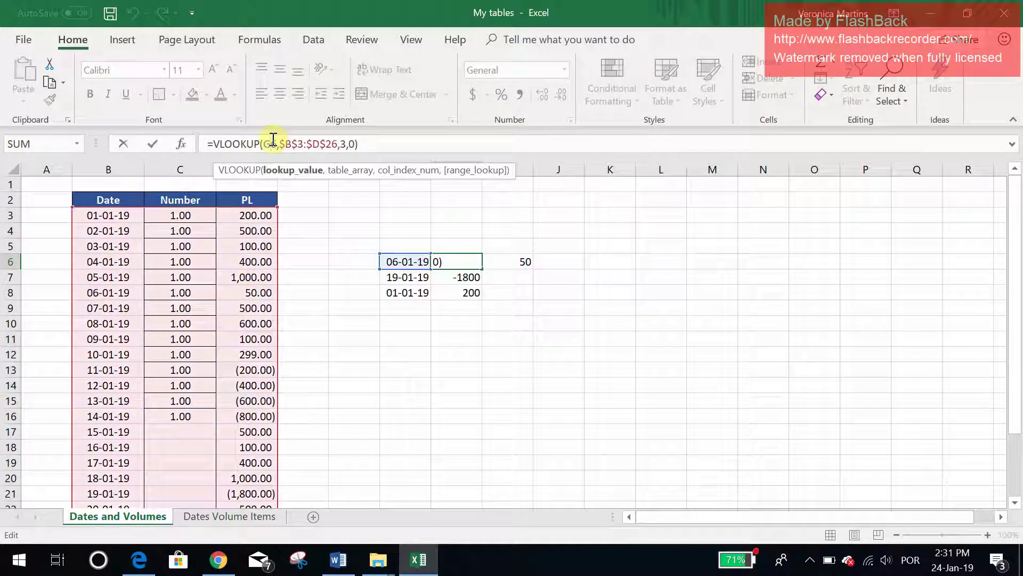
pyautogui.press('F4')
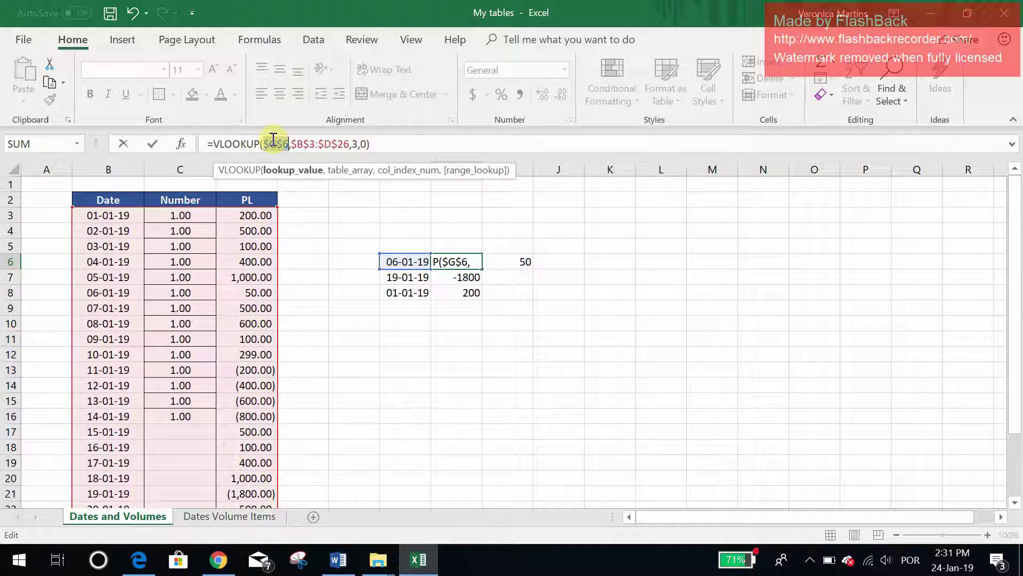
pyautogui.press('F4')
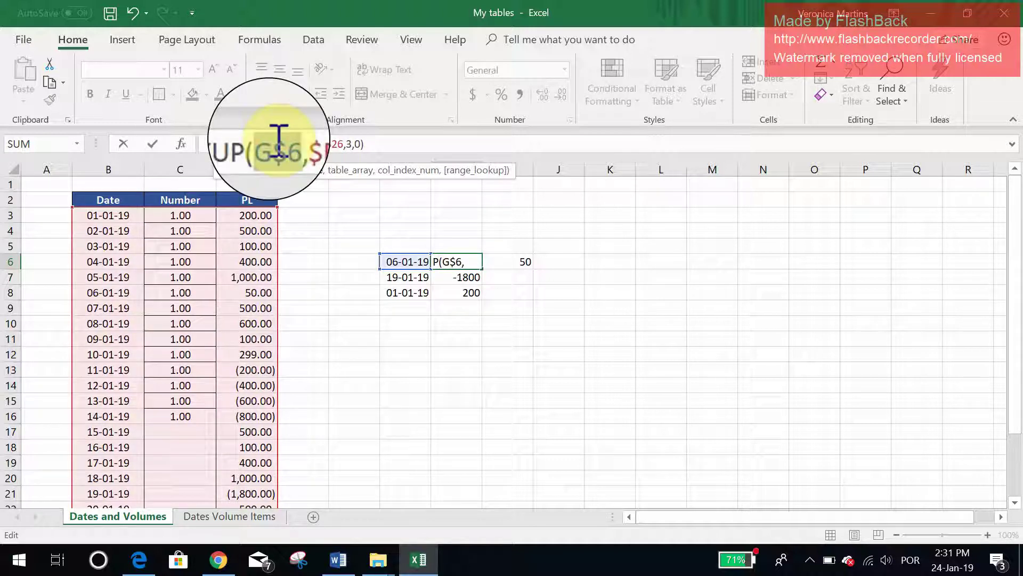
pyautogui.press('F4')
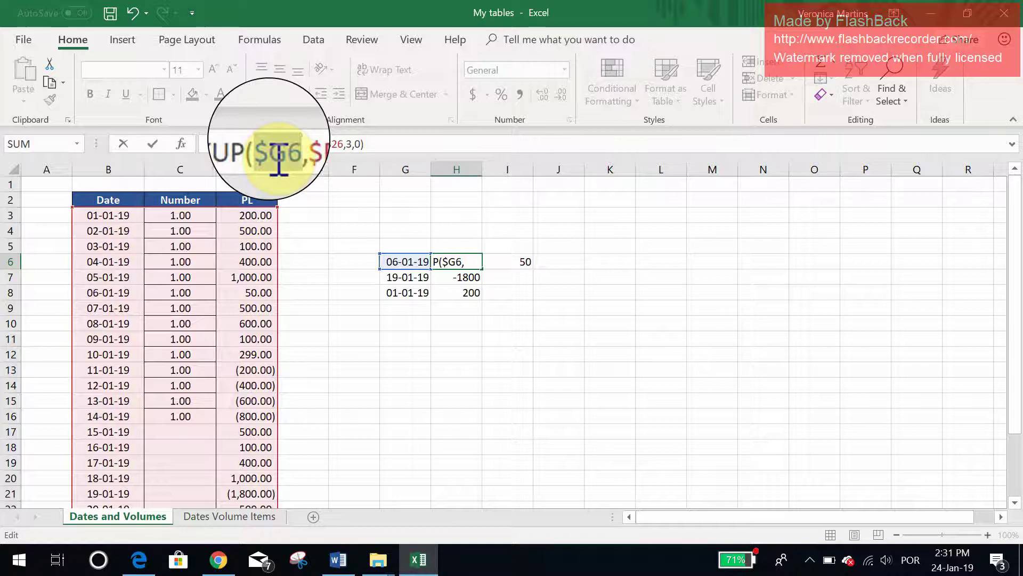
pyautogui.press('Return')
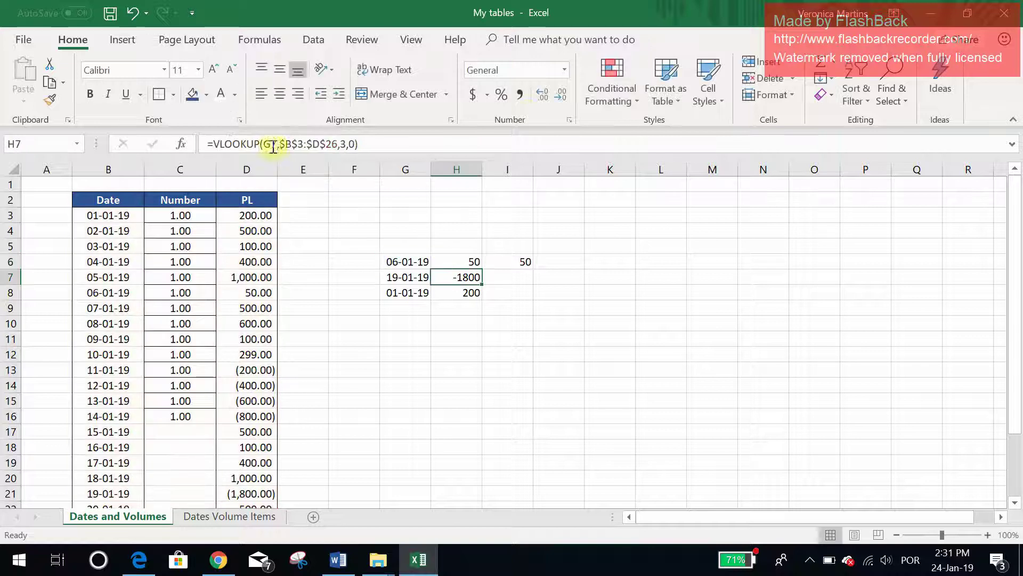
# Fill the H6 VLOOKUP across to column I and down through row 8, and inspect the references in I7
pyautogui.click(468, 261)
pyautogui.moveTo(481, 269); pyautogui.dragTo(519, 266)
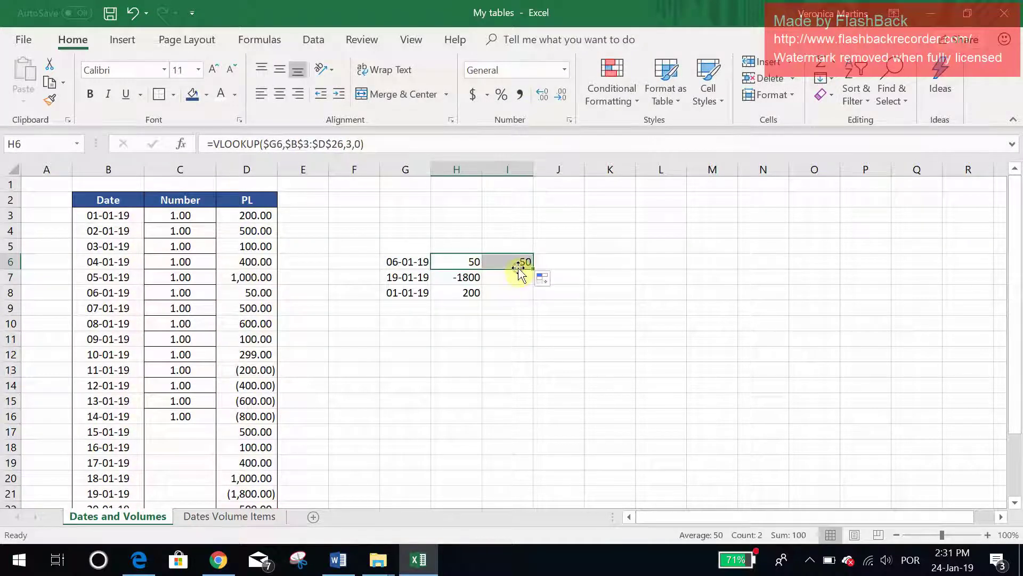
pyautogui.click(467, 278)
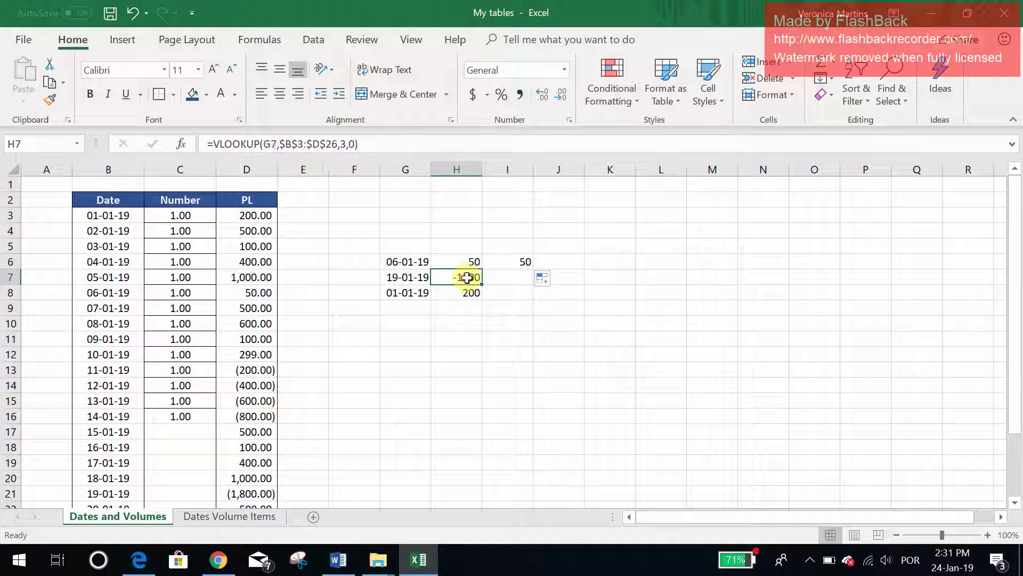
pyautogui.click(470, 261)
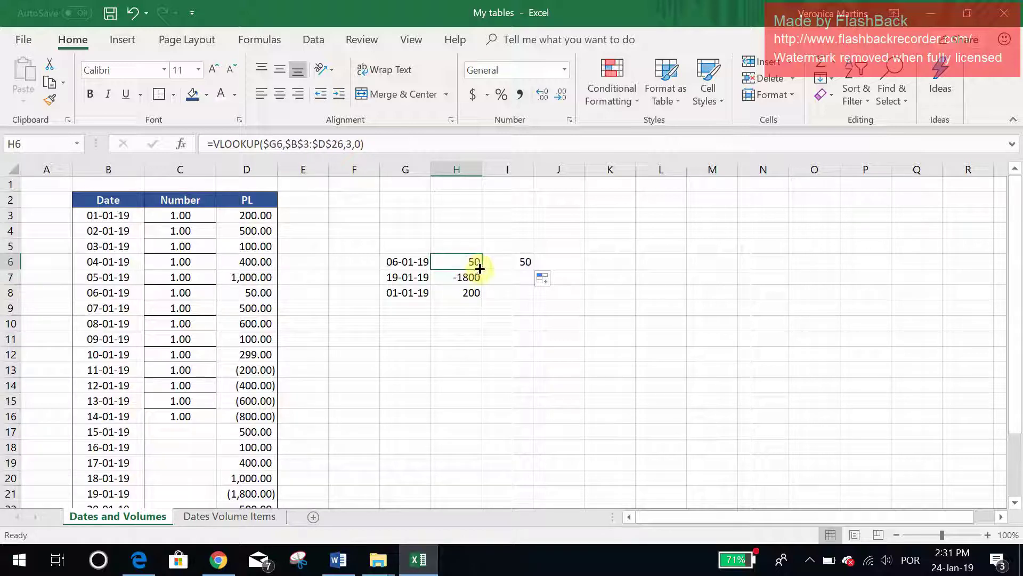
pyautogui.moveTo(480, 269); pyautogui.dragTo(527, 301)
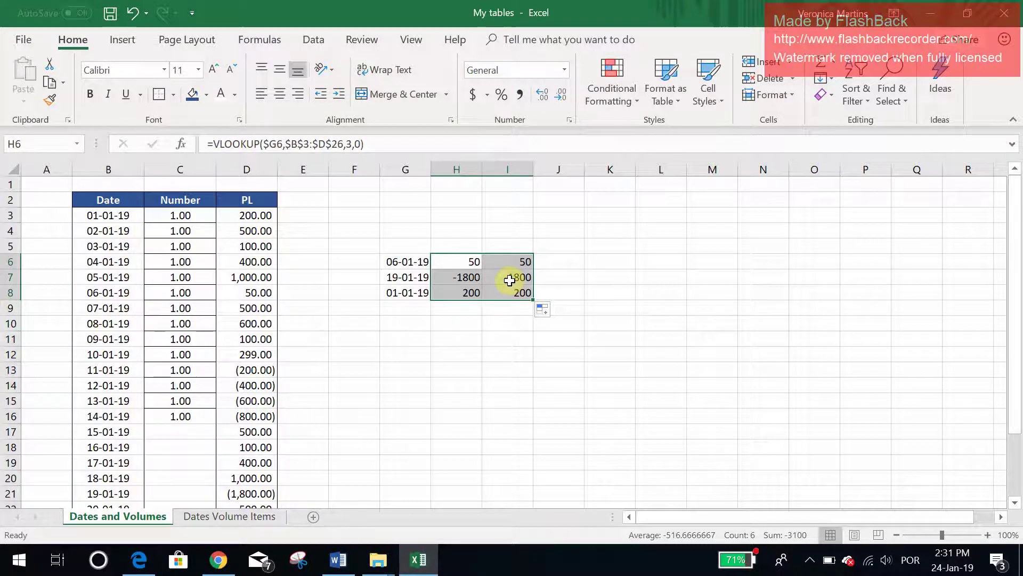
pyautogui.doubleClick(510, 281)
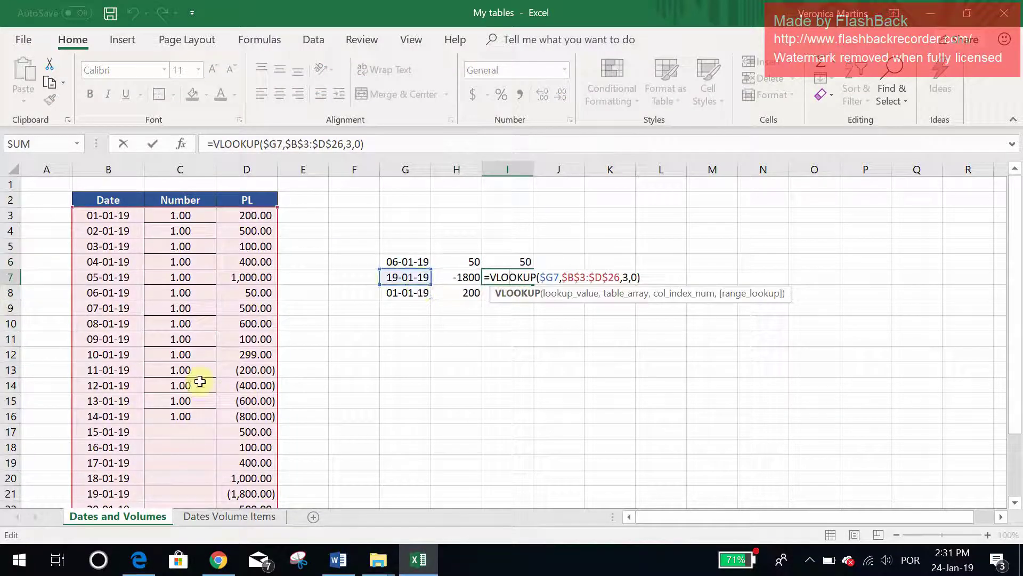
# Enter 01-15-19 in G9 as an additional lookup date below the existing ones
pyautogui.hotkey('ctrl', 'Return')
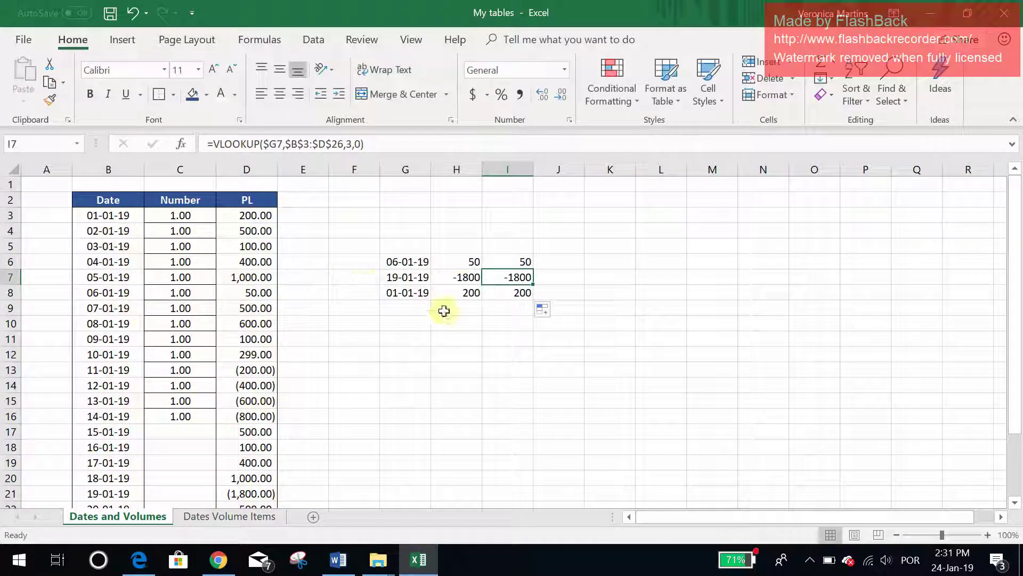
pyautogui.click(404, 308)
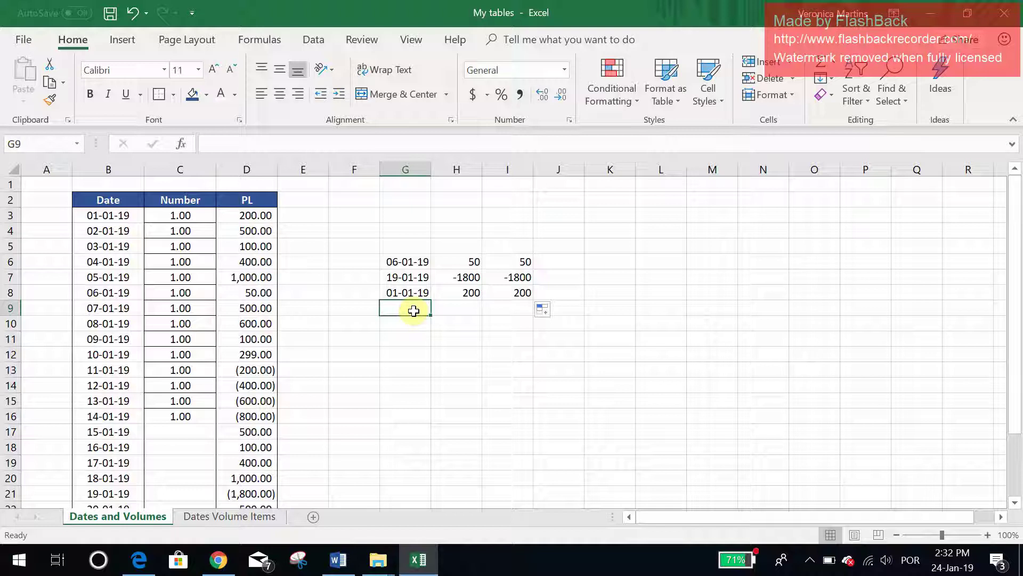
pyautogui.write('0')
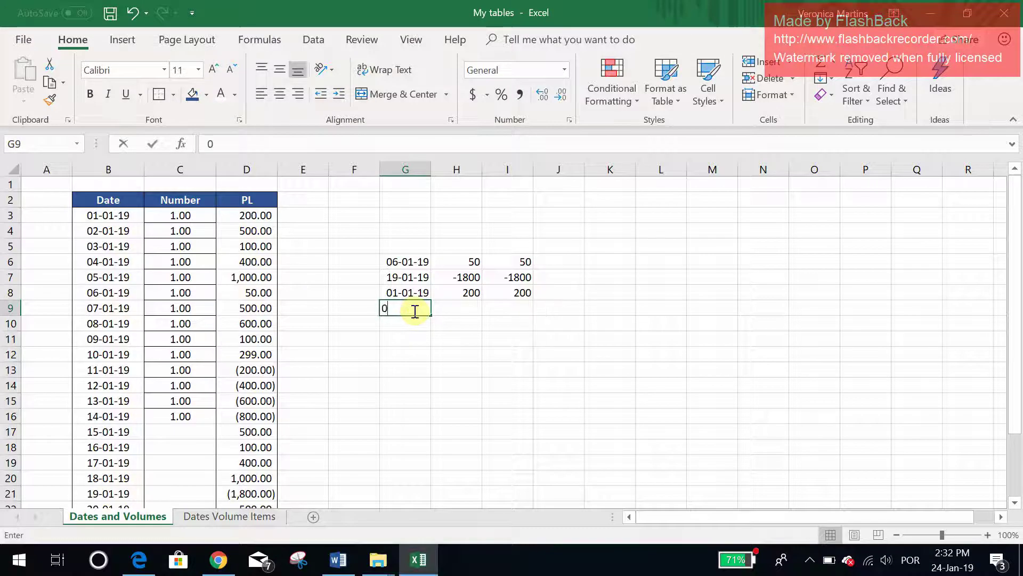
pyautogui.write('1-')
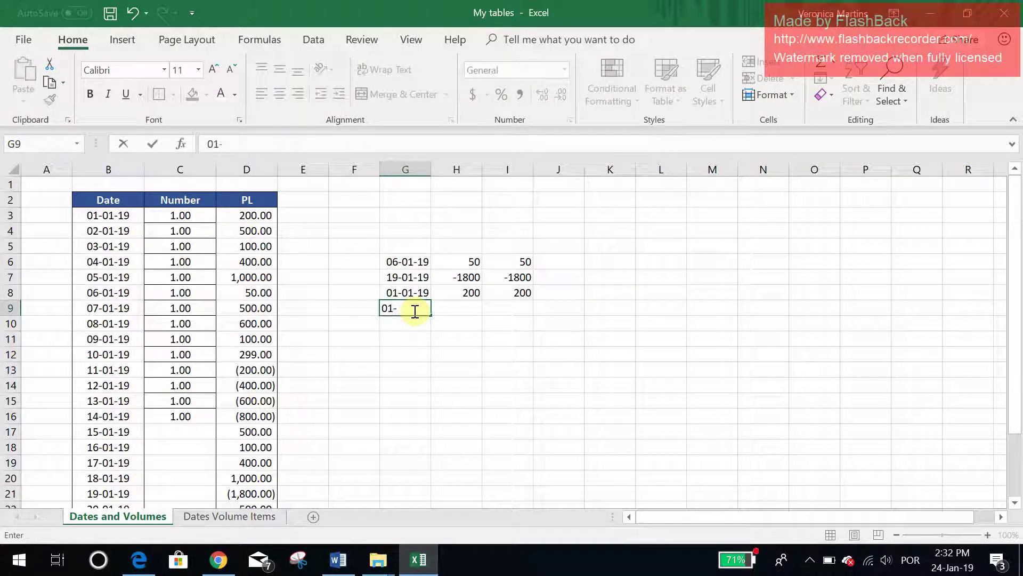
pyautogui.write('15-19')
pyautogui.press('Return')
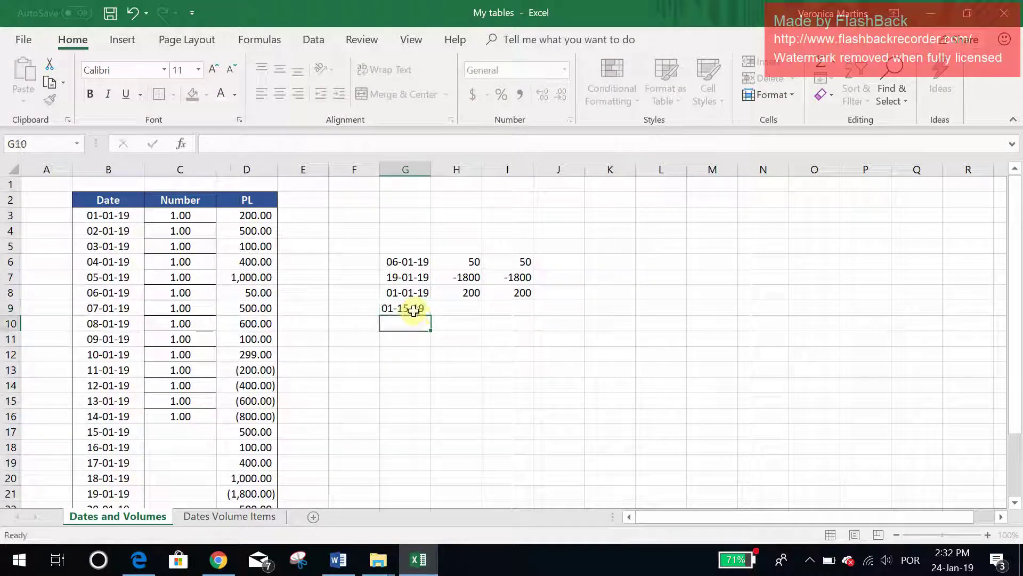
# Fill the H8 VLOOKUP down to H9 and inspect the copied formula
pyautogui.click(462, 295)
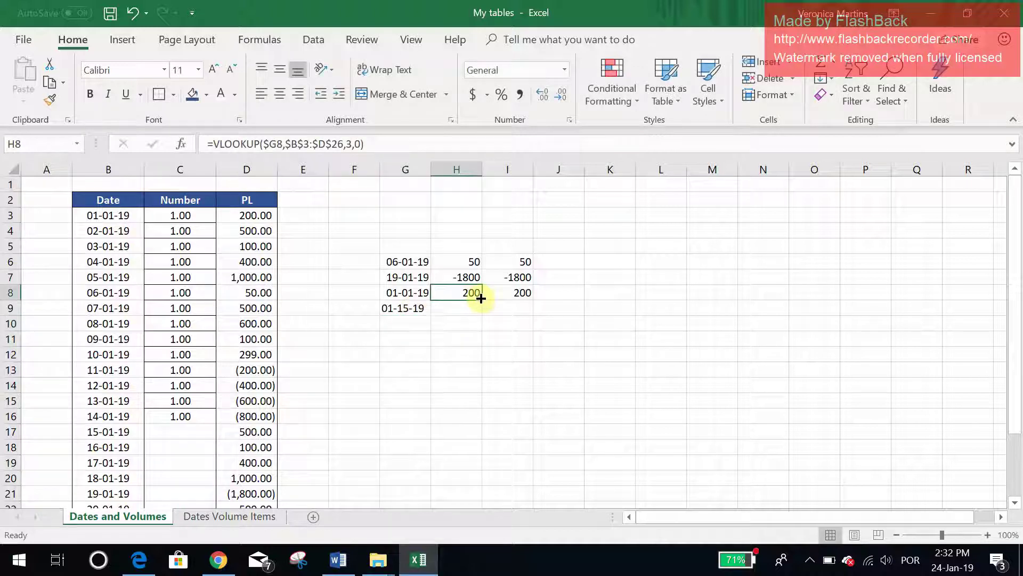
pyautogui.moveTo(481, 299); pyautogui.dragTo(481, 312)
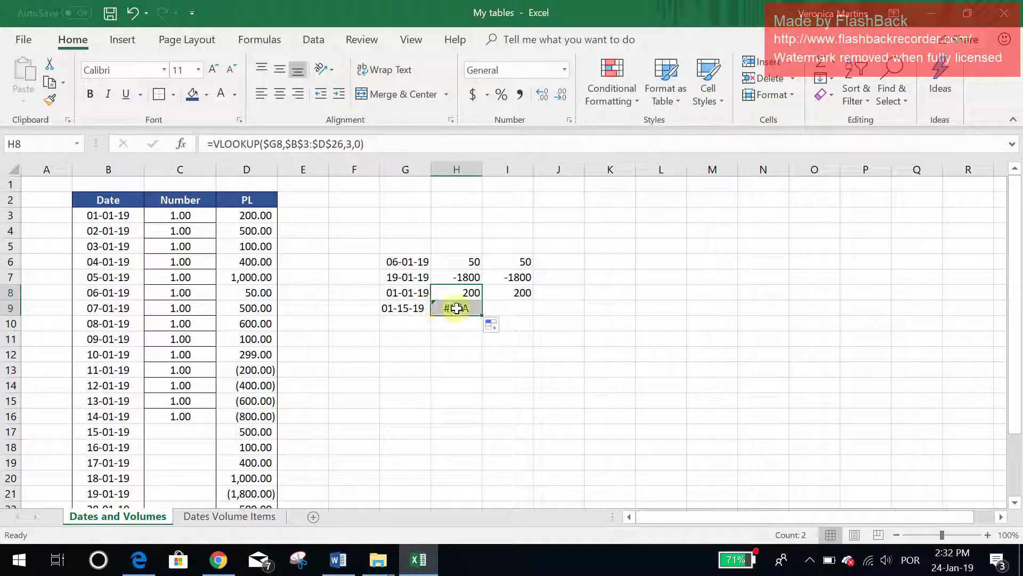
pyautogui.doubleClick(457, 308)
pyautogui.press('Escape')
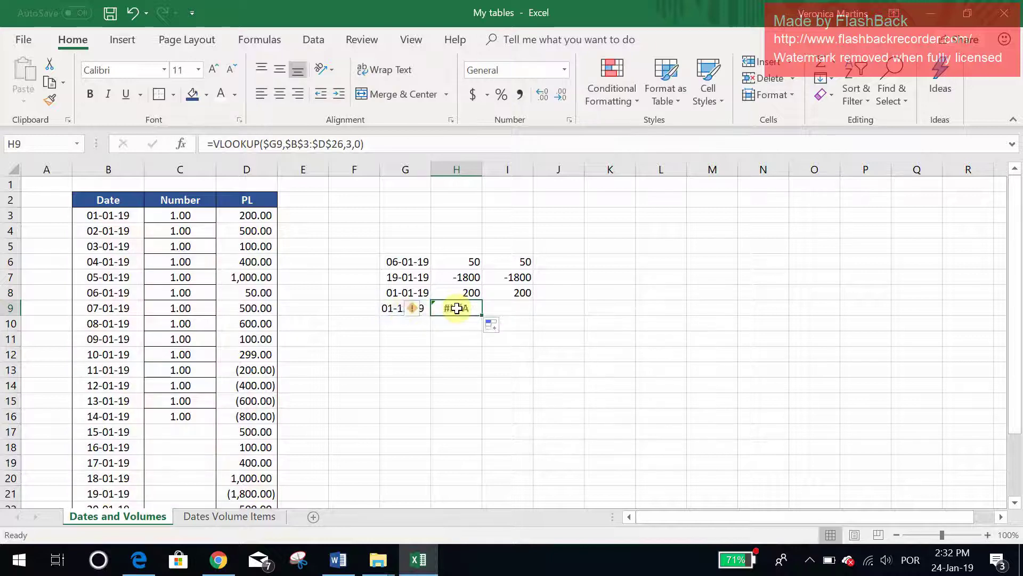
# Replace the date in G9 with 15-01-19 and check the H9 lookup
pyautogui.click(385, 308)
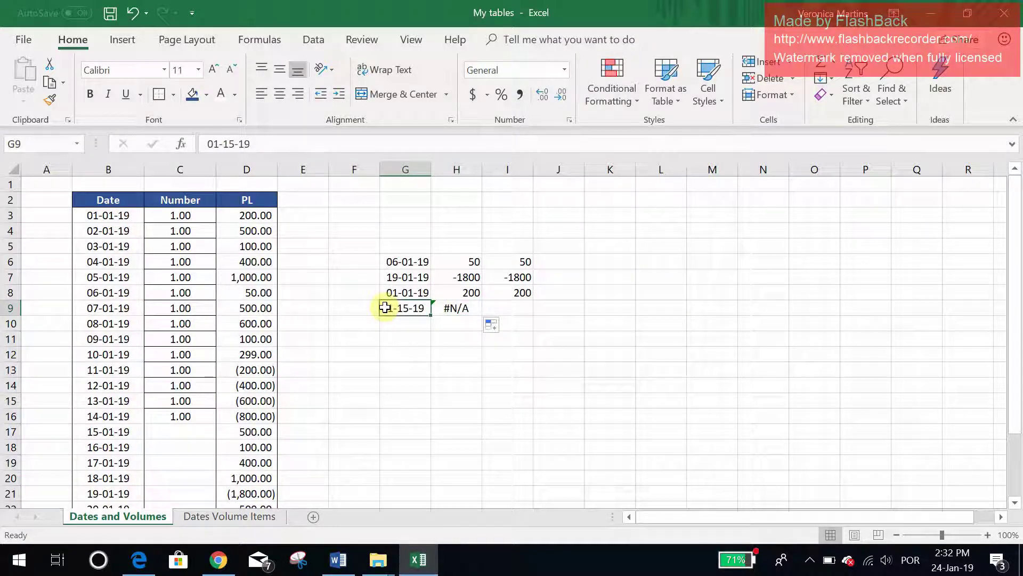
pyautogui.write('15')
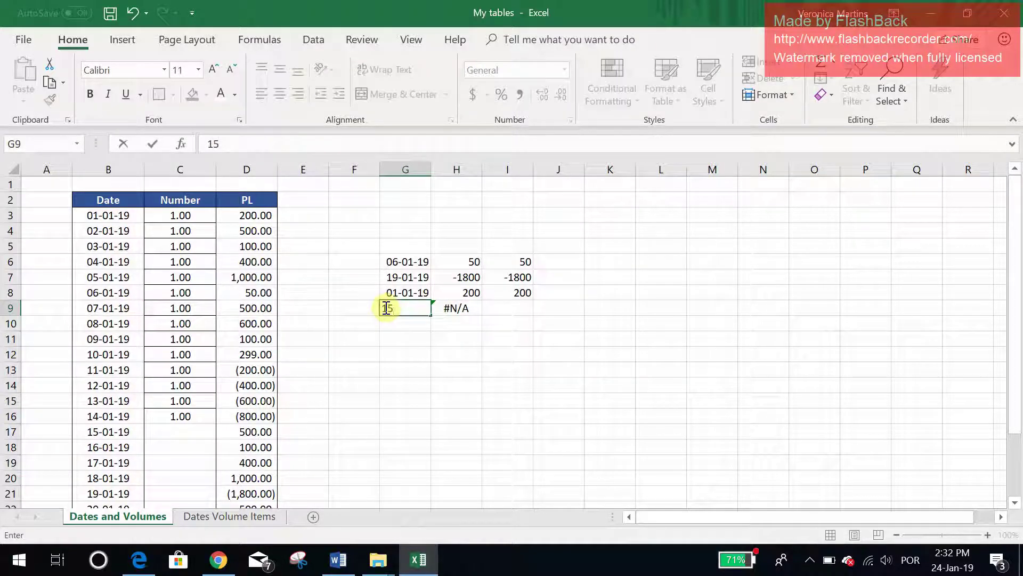
pyautogui.write('-01-19')
pyautogui.press('Return')
pyautogui.click(462, 308)
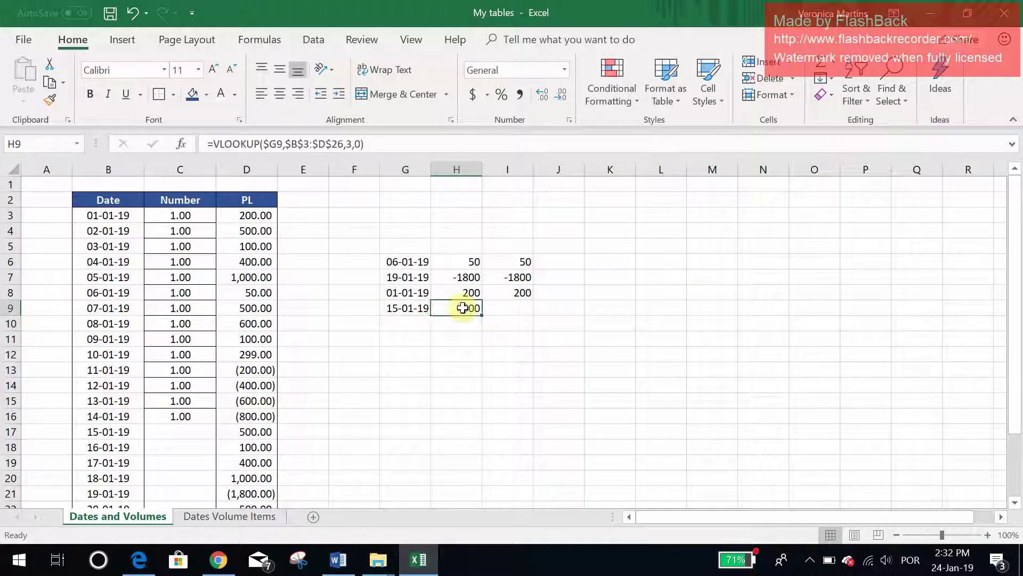
# Inspect the full date stored in G9 and turn it into text by adding an apostrophe before 15-01-2019
pyautogui.click(413, 309)
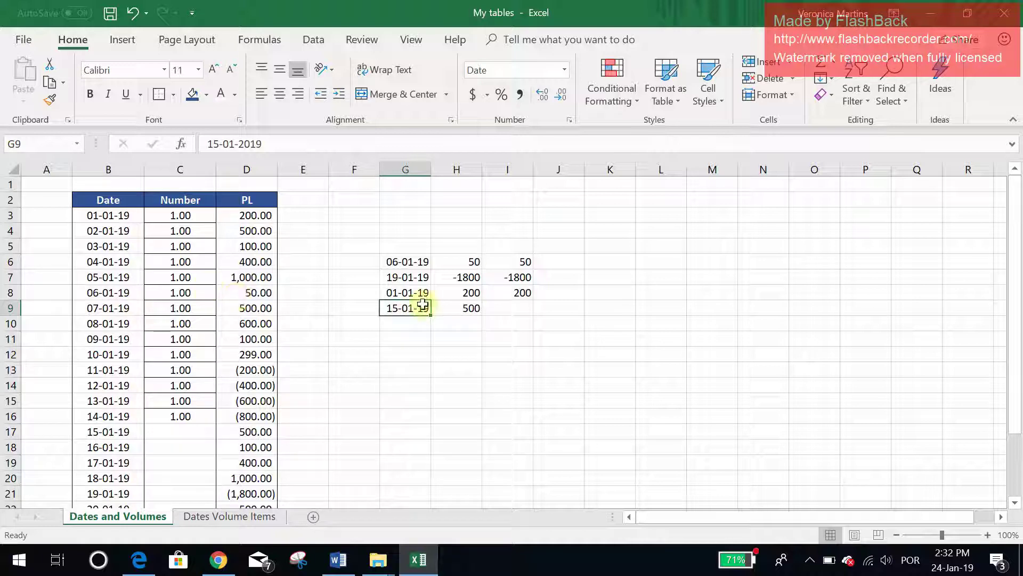
pyautogui.click(285, 144)
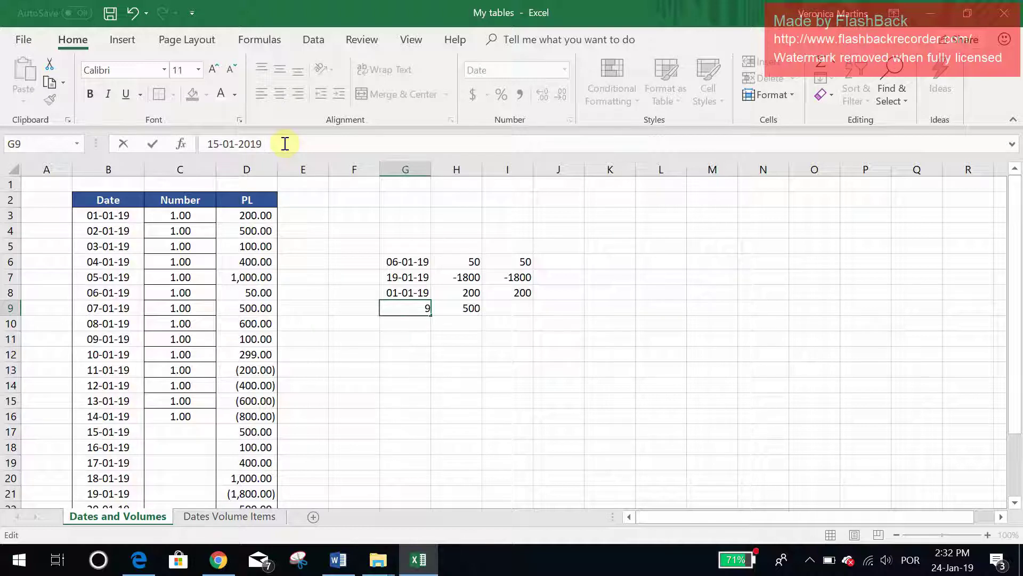
pyautogui.press('Return')
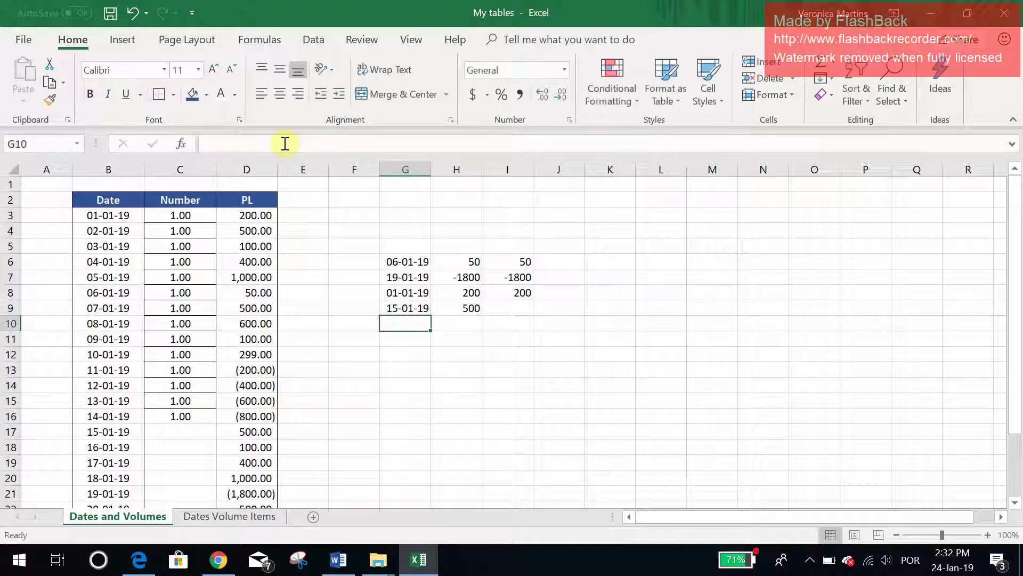
pyautogui.click(408, 307)
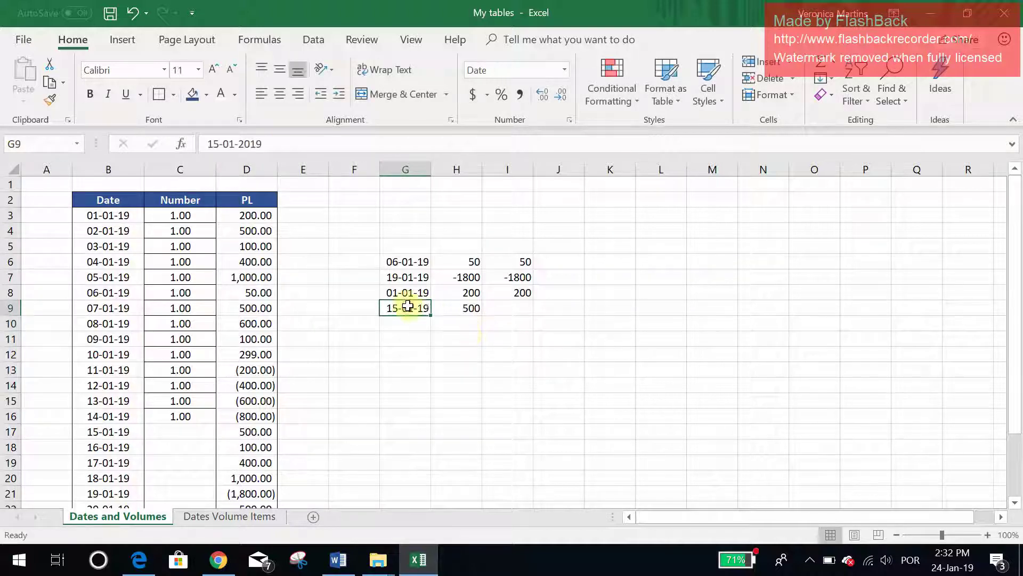
pyautogui.click(323, 136)
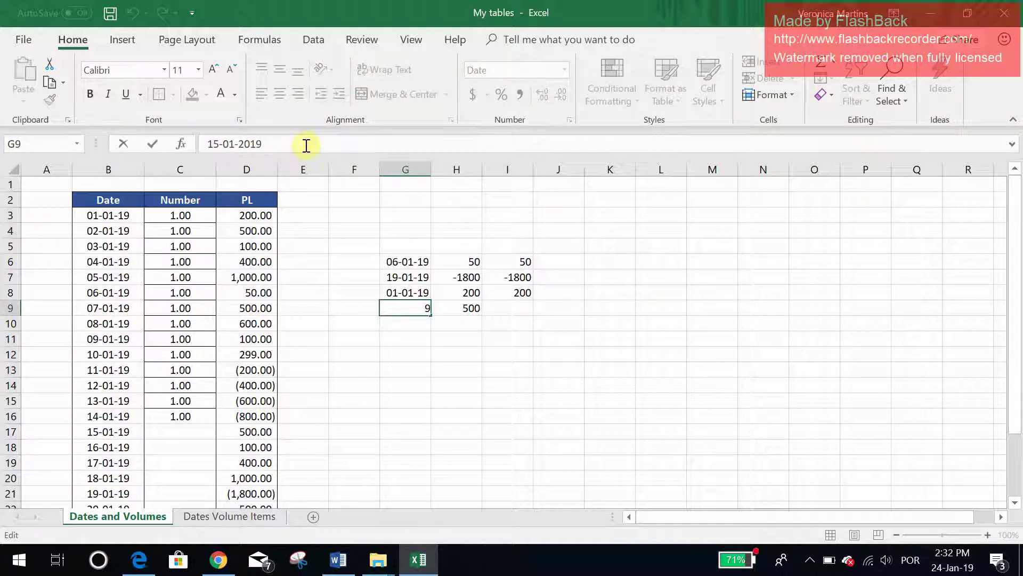
pyautogui.press('Escape')
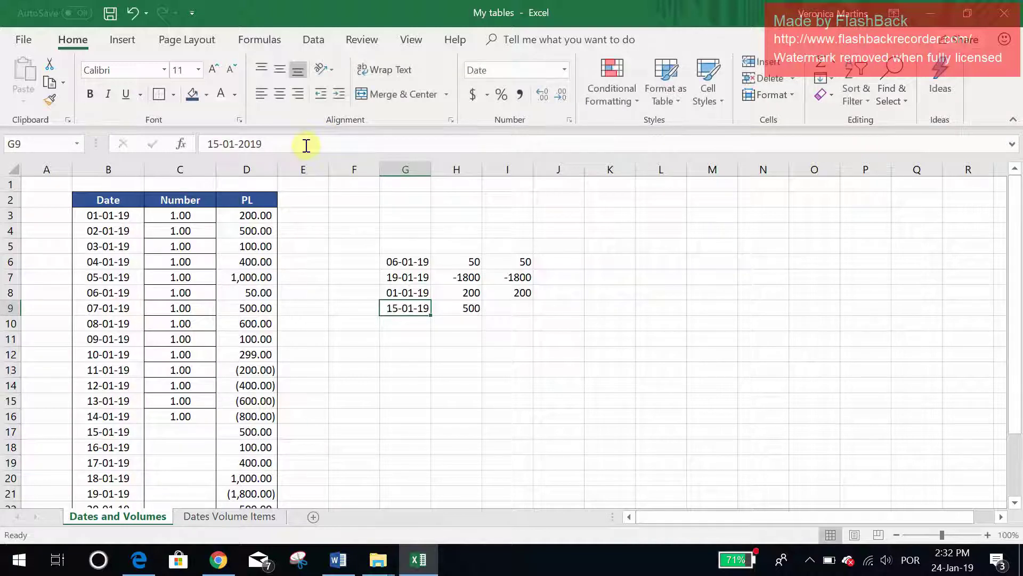
pyautogui.click(210, 144)
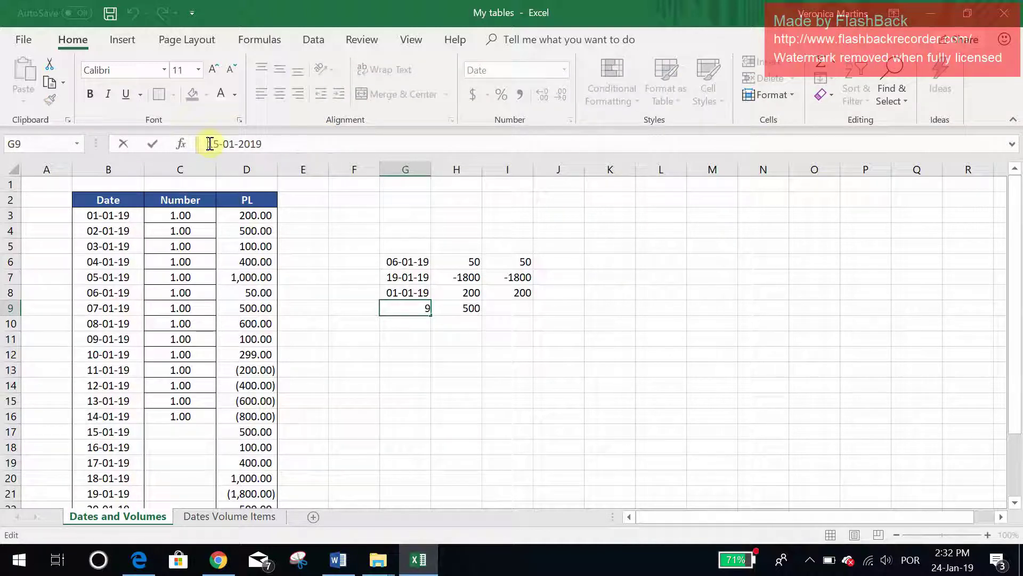
pyautogui.write("'")
pyautogui.click(269, 147)
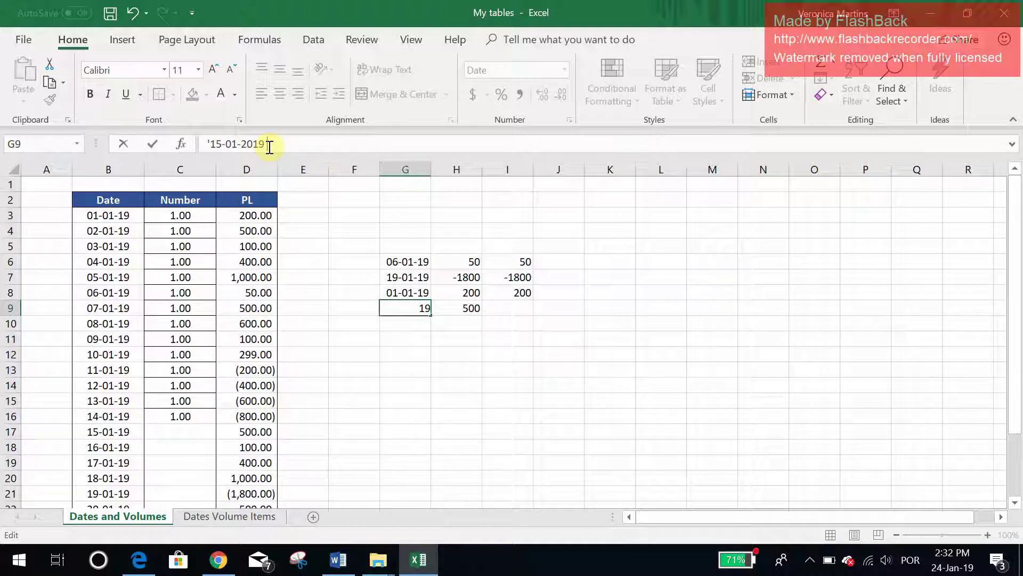
pyautogui.press('Return')
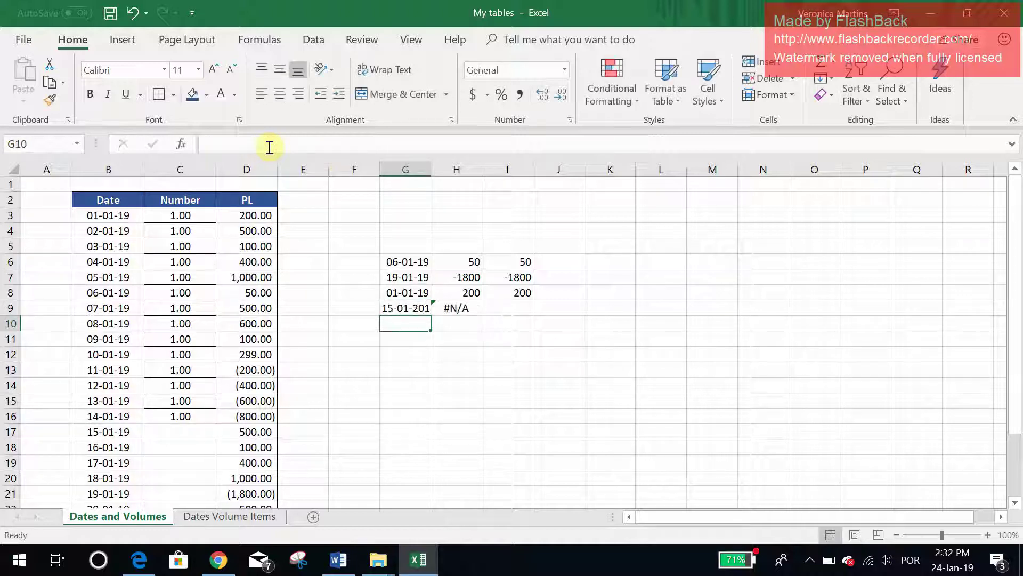
# Autofit column G to its contents and inspect the text entry in G9
pyautogui.doubleClick(433, 164)
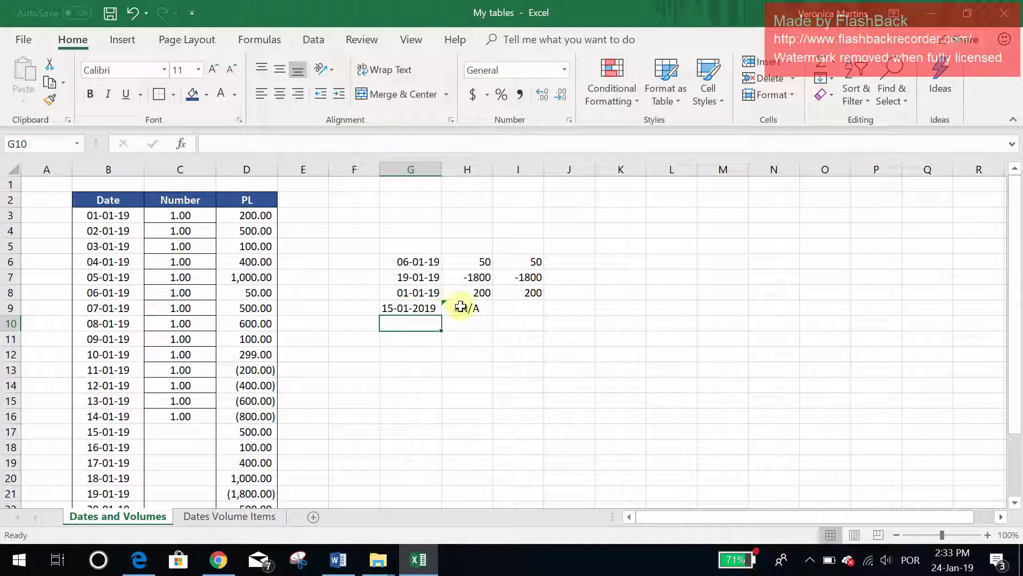
pyautogui.click(415, 307)
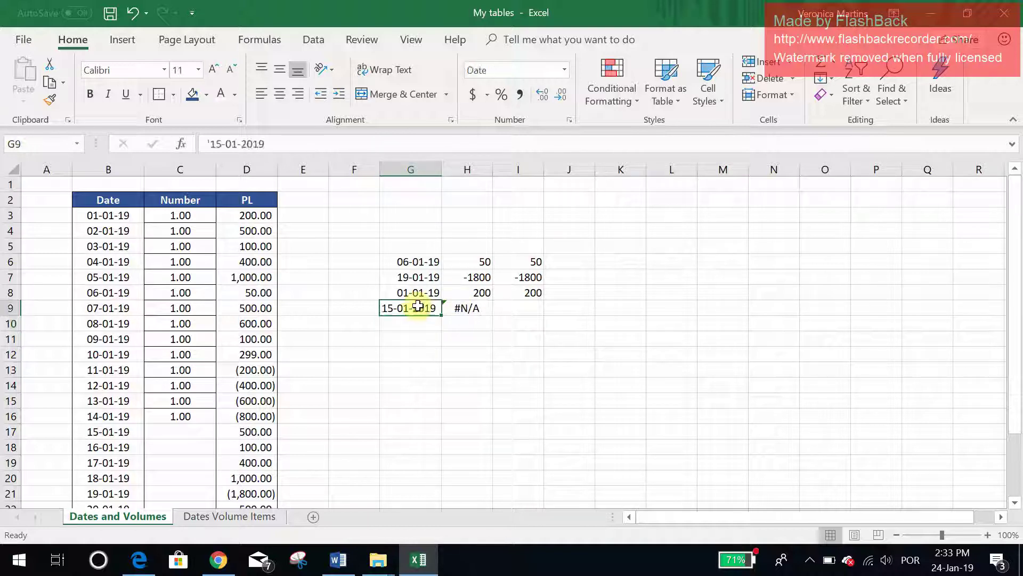
pyautogui.click(307, 142)
pyautogui.press('Return')
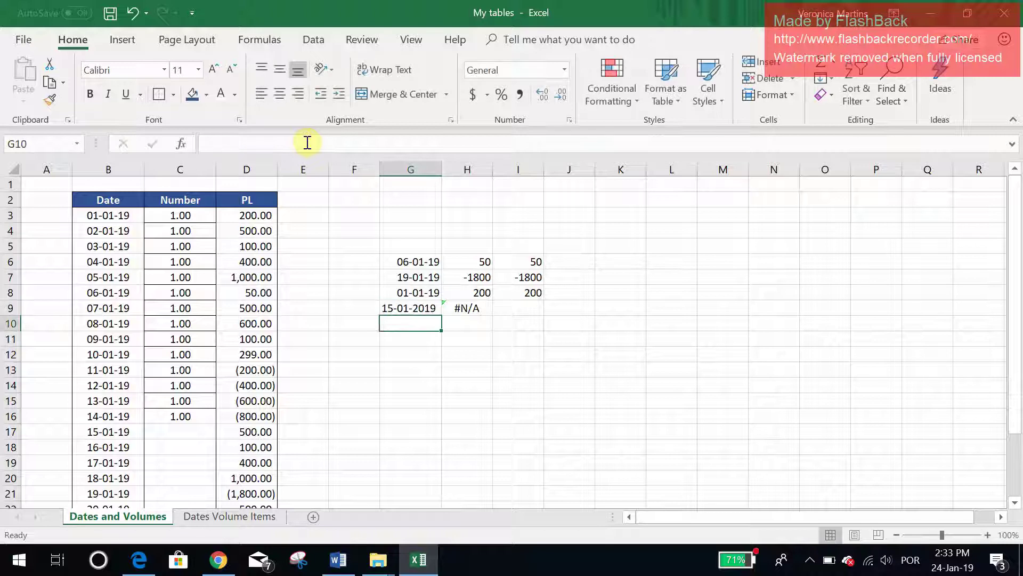
# Remove the leading apostrophe from G9 to make 15-01-2019 a real date again
pyautogui.click(401, 311)
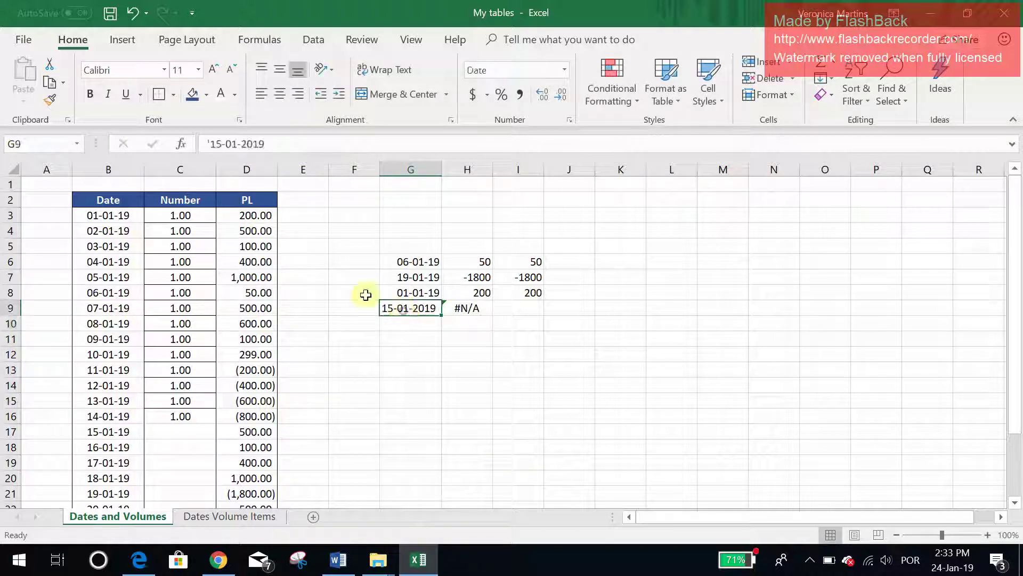
pyautogui.click(211, 145)
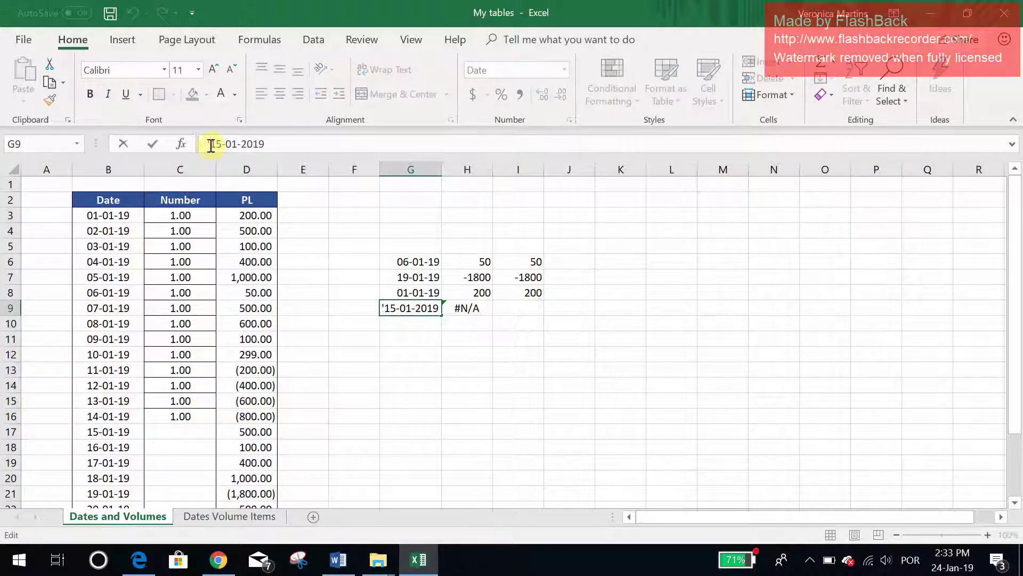
pyautogui.press('BackSpace')
pyautogui.press('Return')
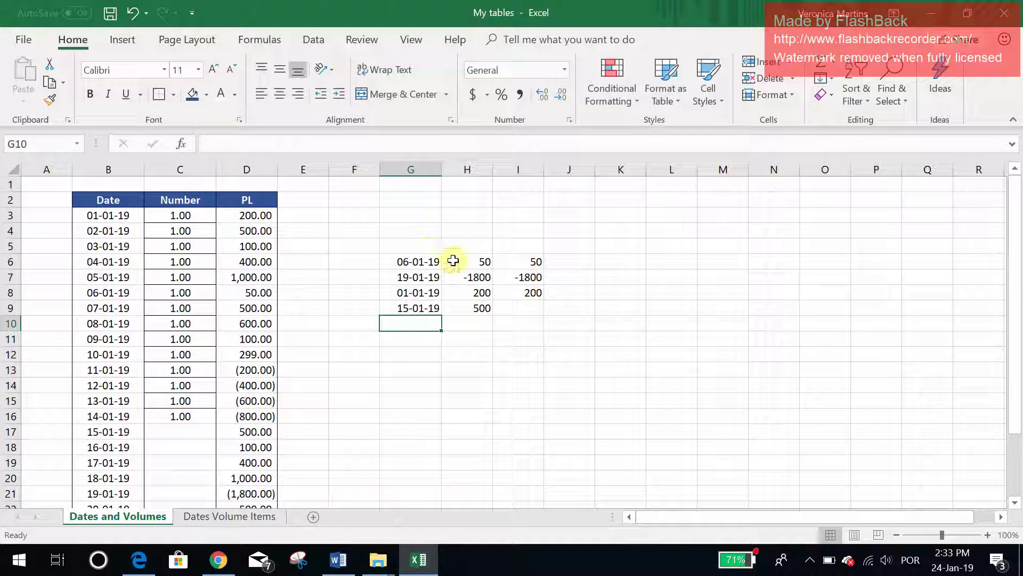
# Compare the H9 VLOOKUP with its lookup date in G9 and review the layout of the Date, Number and PL table
pyautogui.click(477, 307)
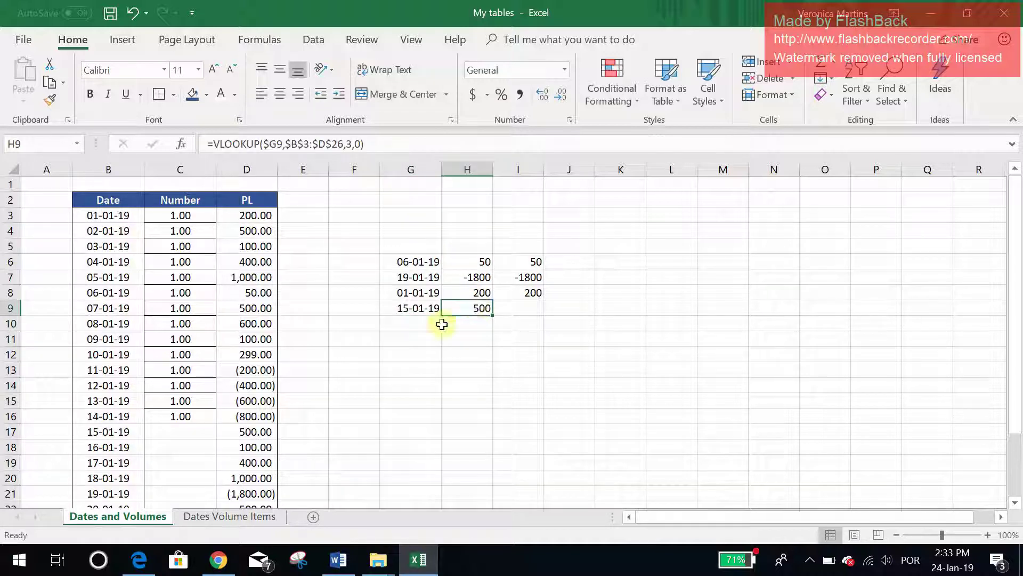
pyautogui.click(411, 302)
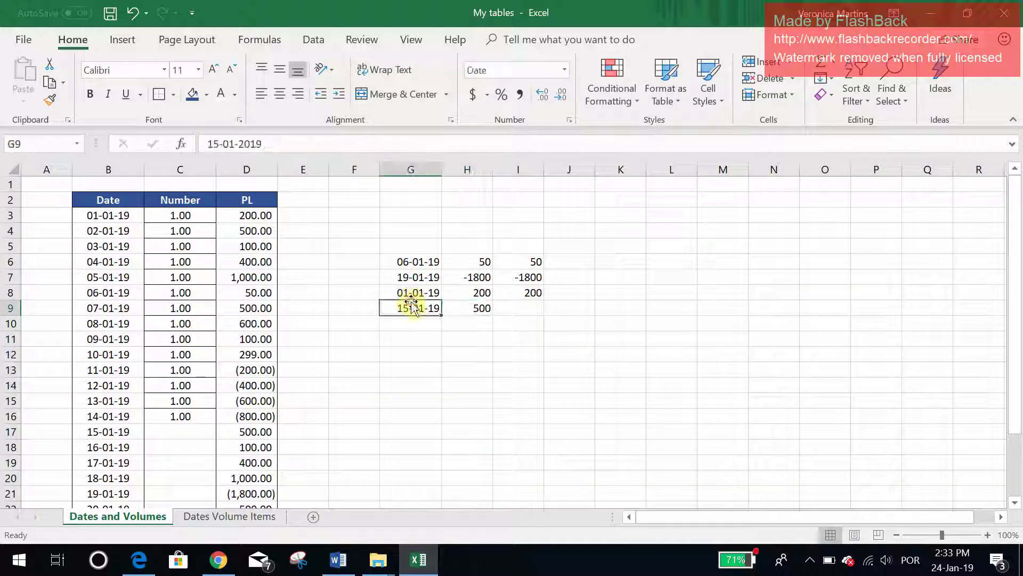
pyautogui.click(456, 305)
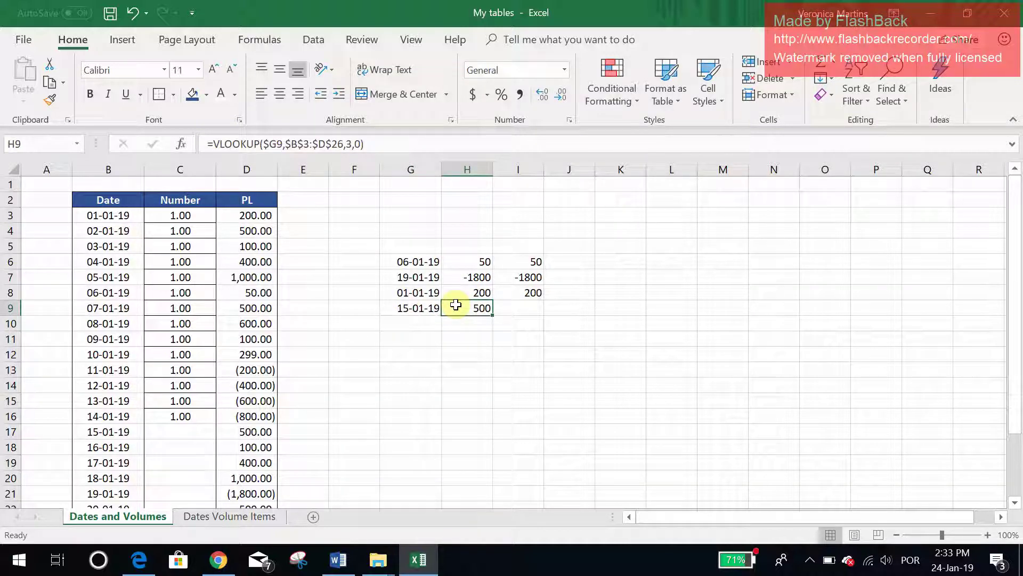
pyautogui.click(425, 305)
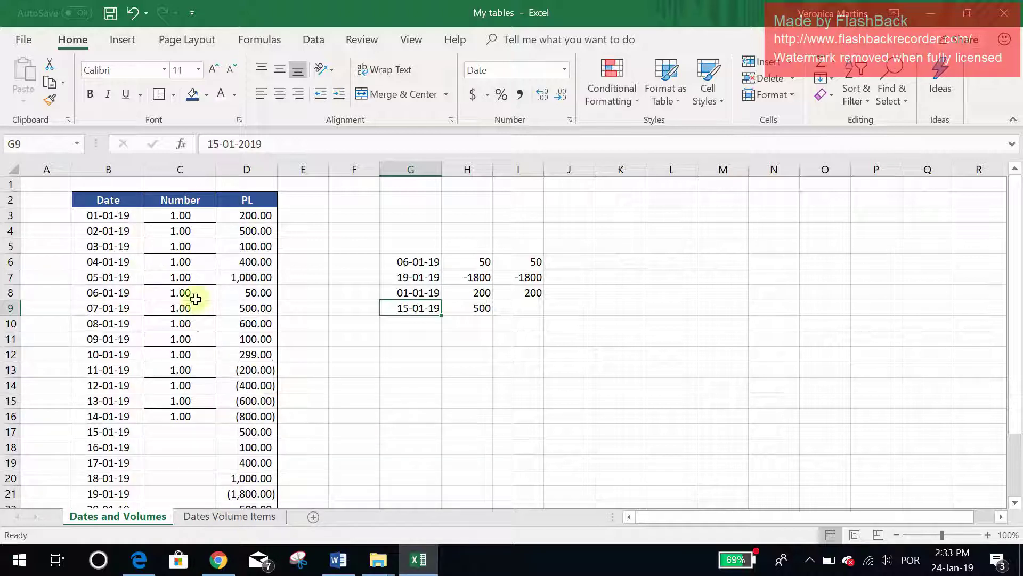
pyautogui.moveTo(109, 215); pyautogui.dragTo(319, 291)
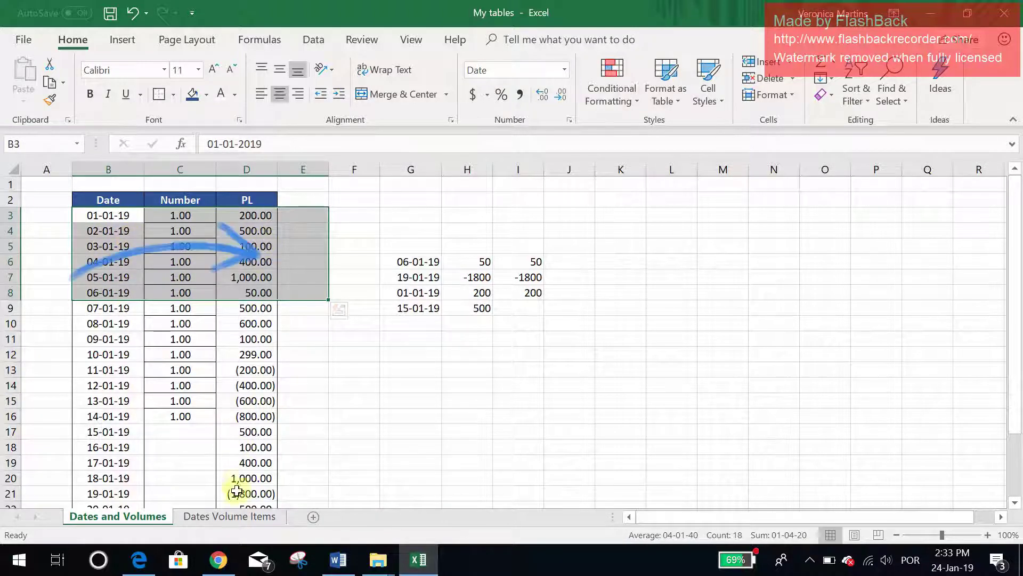
# On the Dates Volume Items sheet, enter the lookup date 15-1-19 in cell C8
pyautogui.click(238, 520)
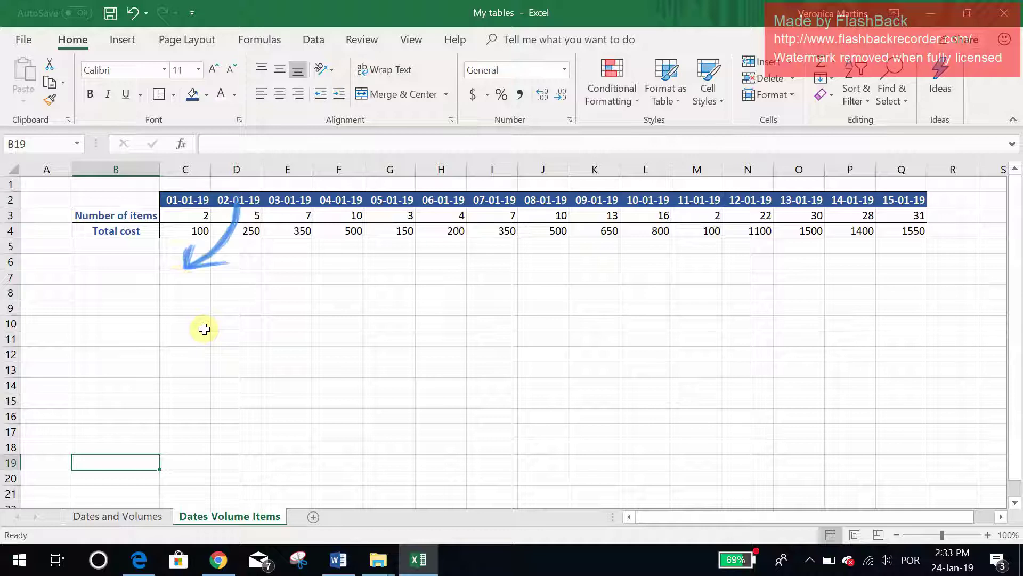
pyautogui.click(183, 279)
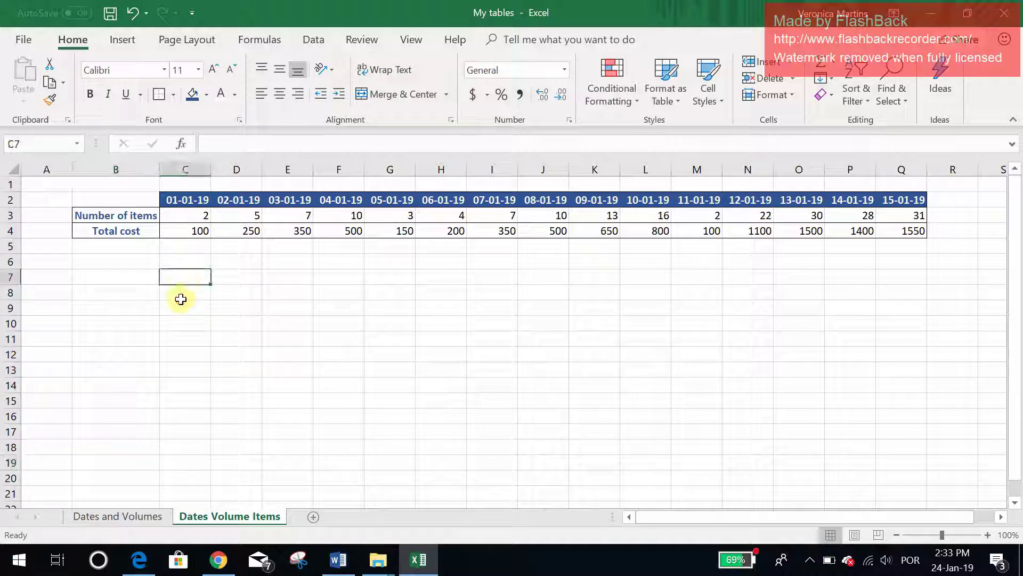
pyautogui.click(181, 296)
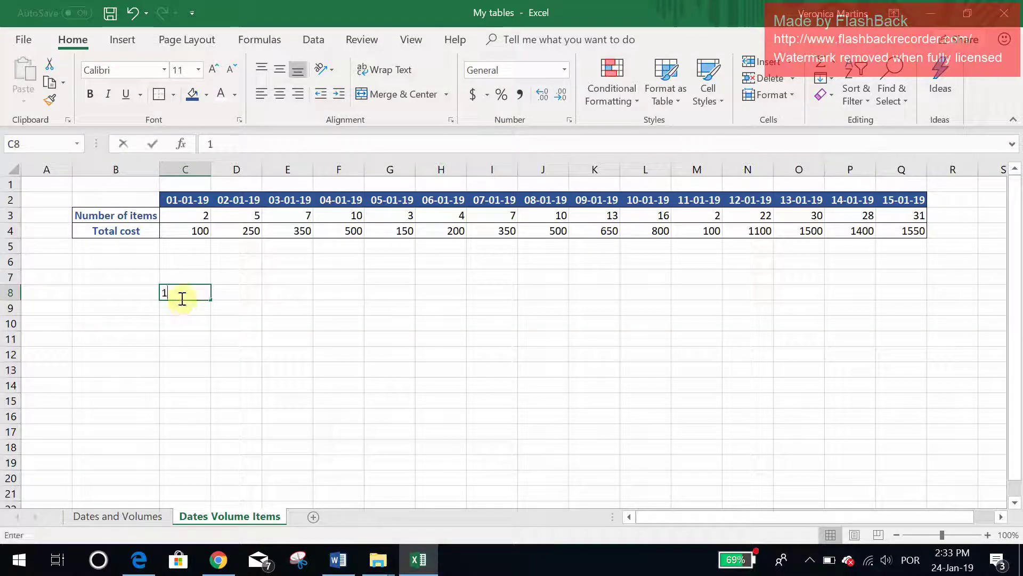
pyautogui.write('15-1-19')
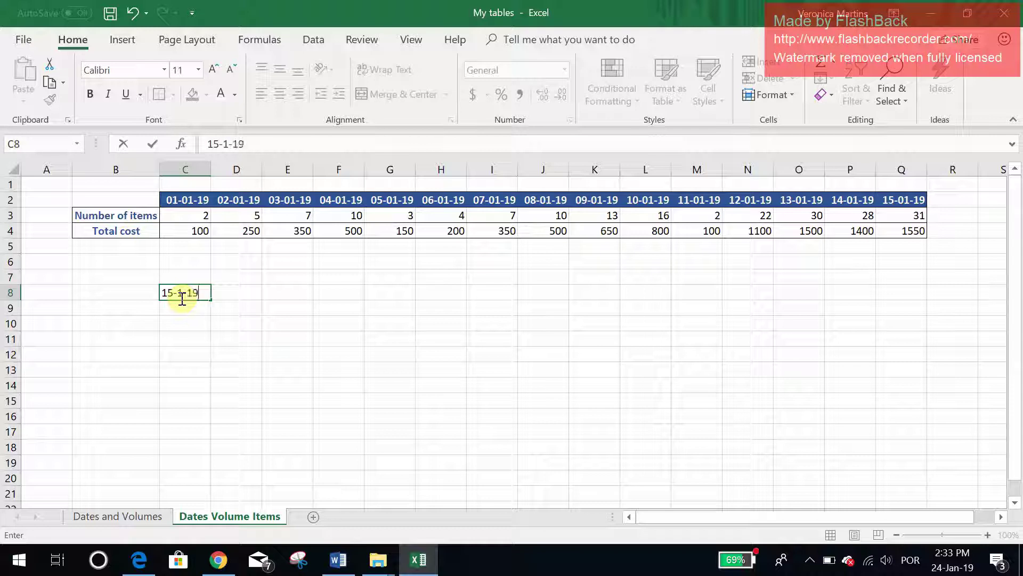
pyautogui.press('Return')
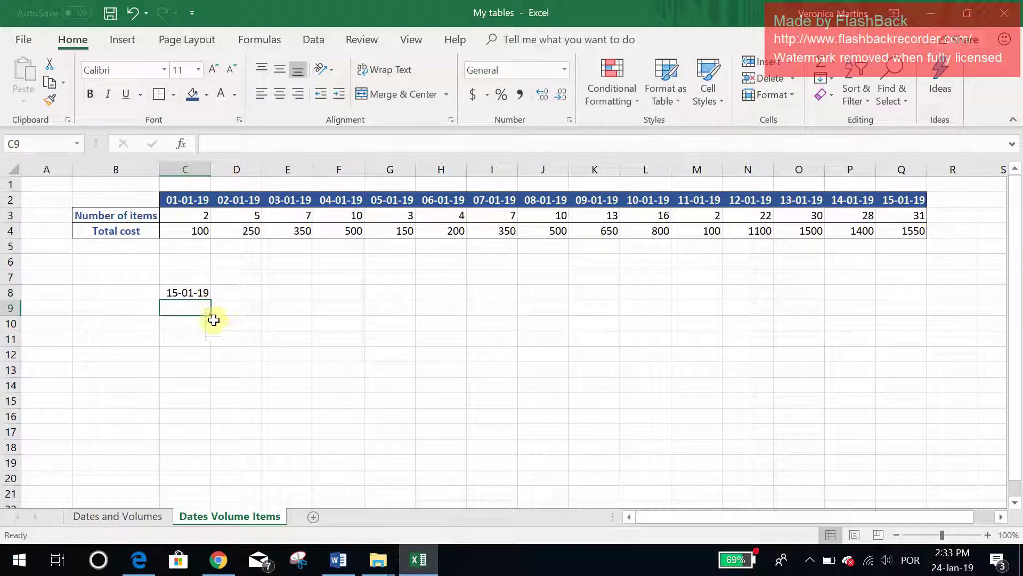
# Review the horizontal layout of the dates and item counts, and start an HLOOKUP in D8 with C8 as the lookup value
pyautogui.click(221, 292)
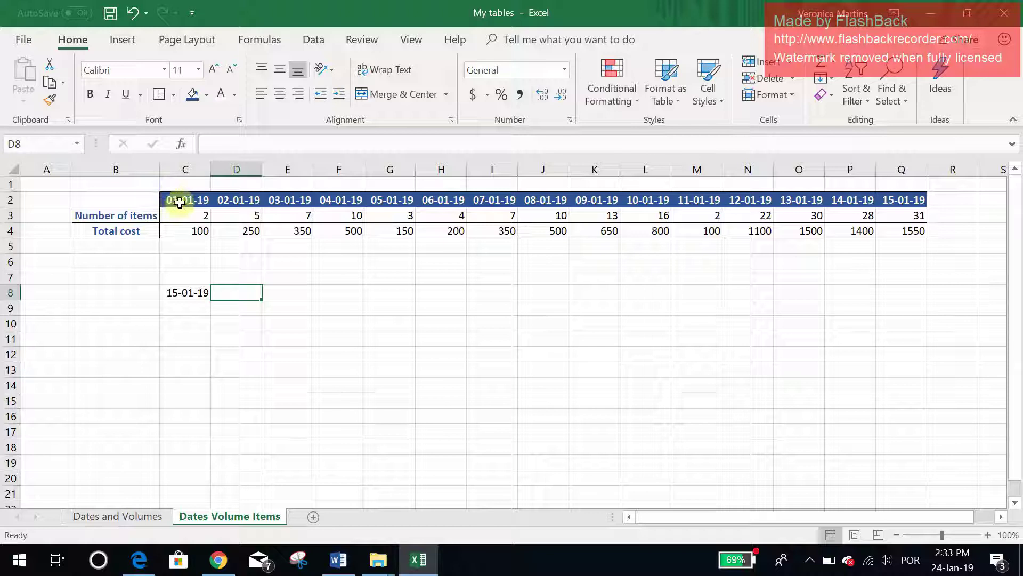
pyautogui.moveTo(180, 203); pyautogui.dragTo(183, 216)
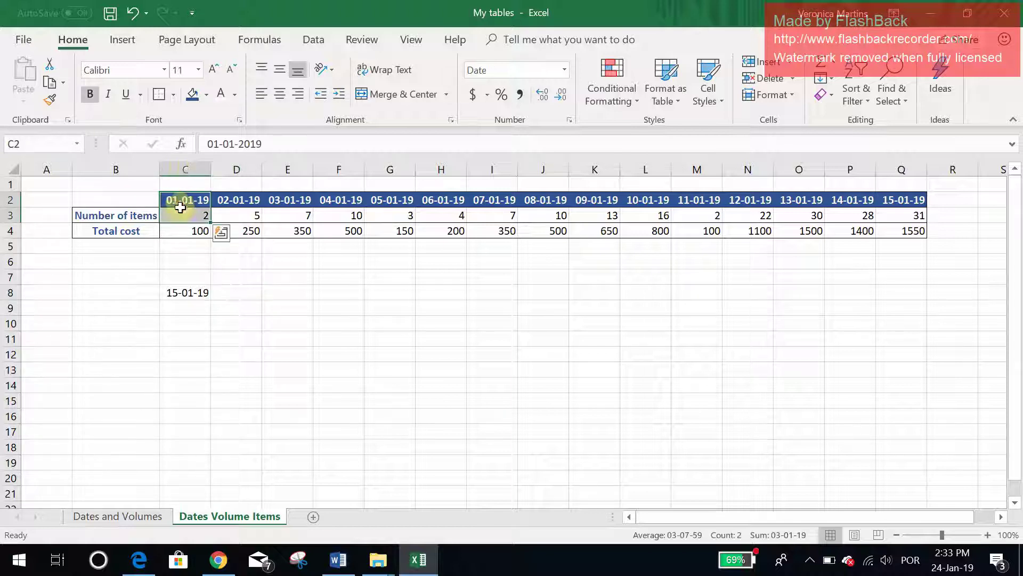
pyautogui.click(184, 168)
pyautogui.click(185, 216)
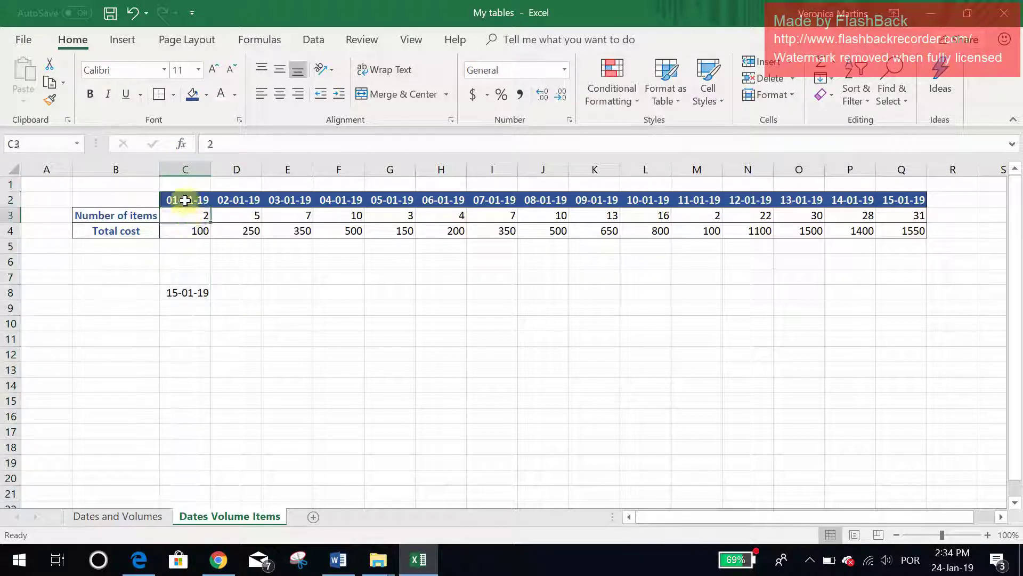
pyautogui.moveTo(185, 200); pyautogui.dragTo(859, 219)
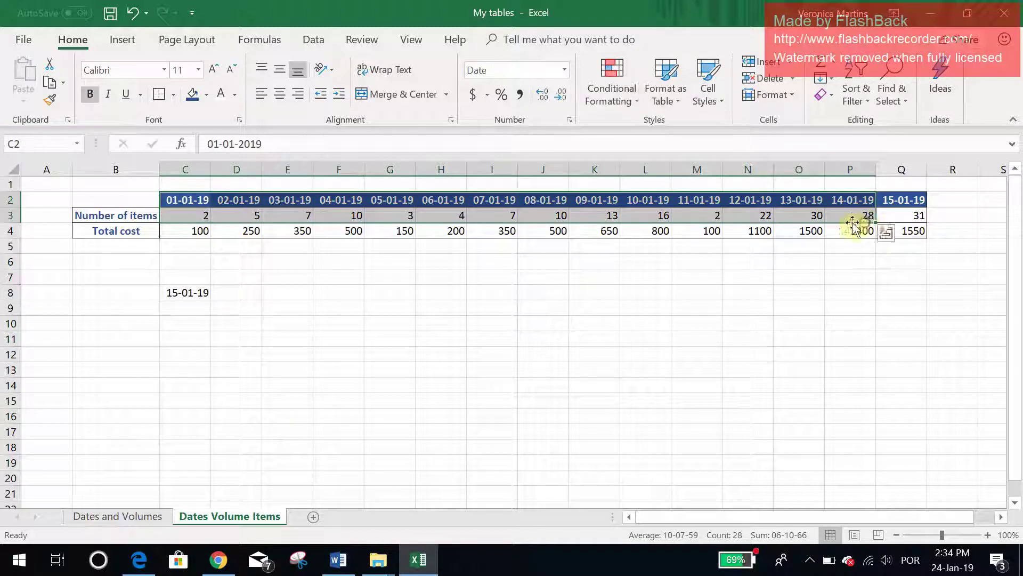
pyautogui.click(223, 293)
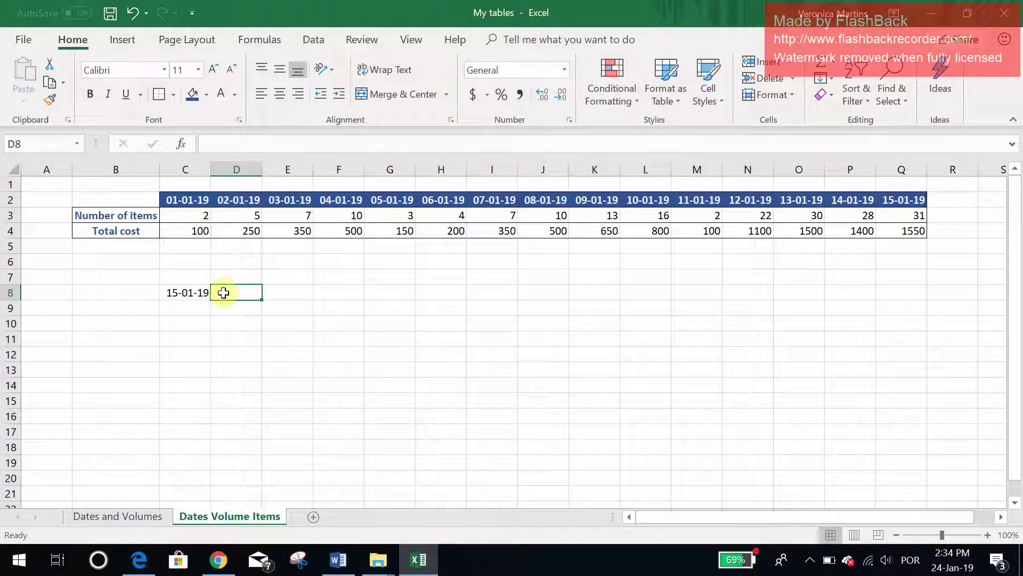
pyautogui.write('=')
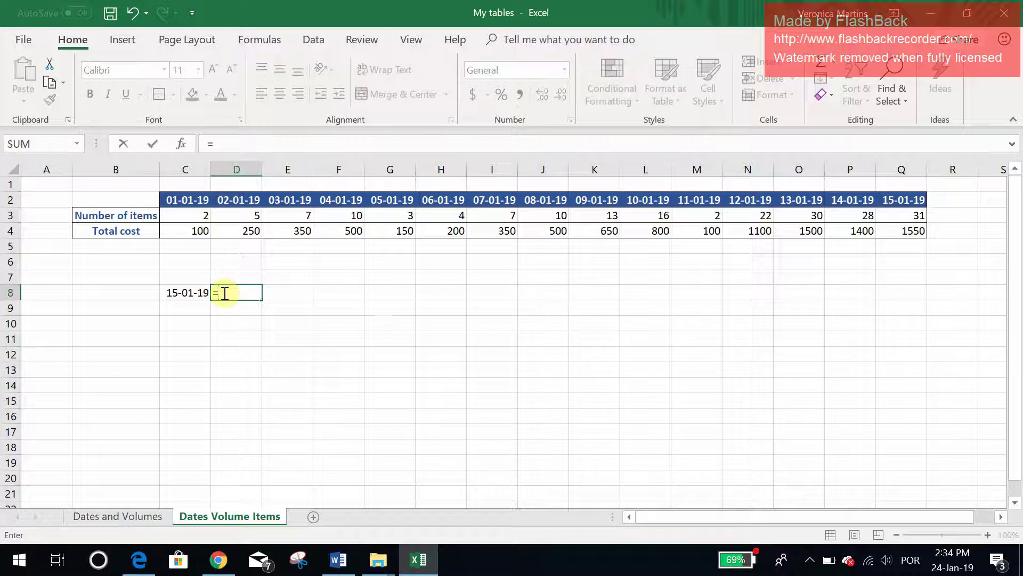
pyautogui.write('hlookup')
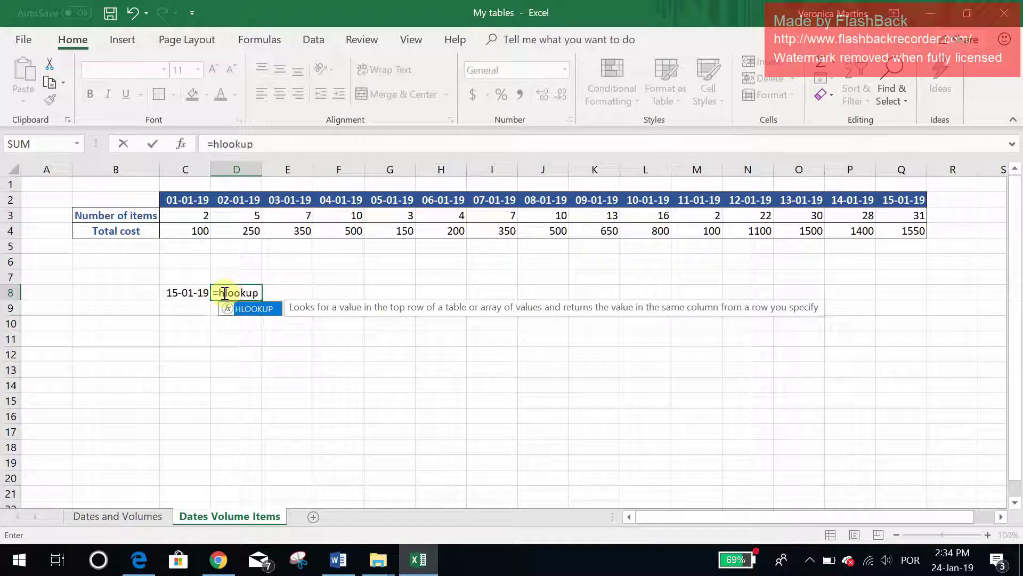
pyautogui.write('(')
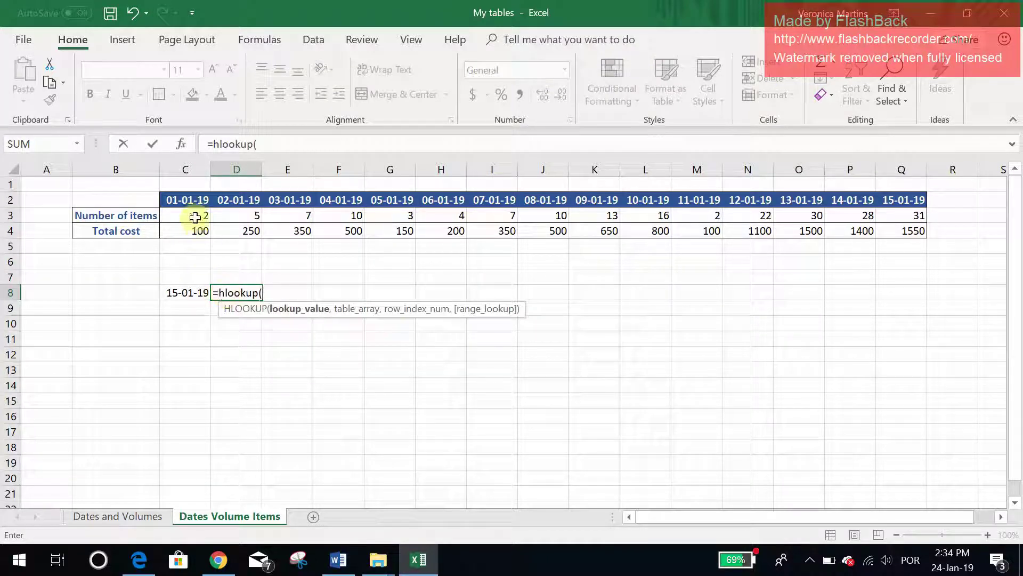
pyautogui.click(190, 291)
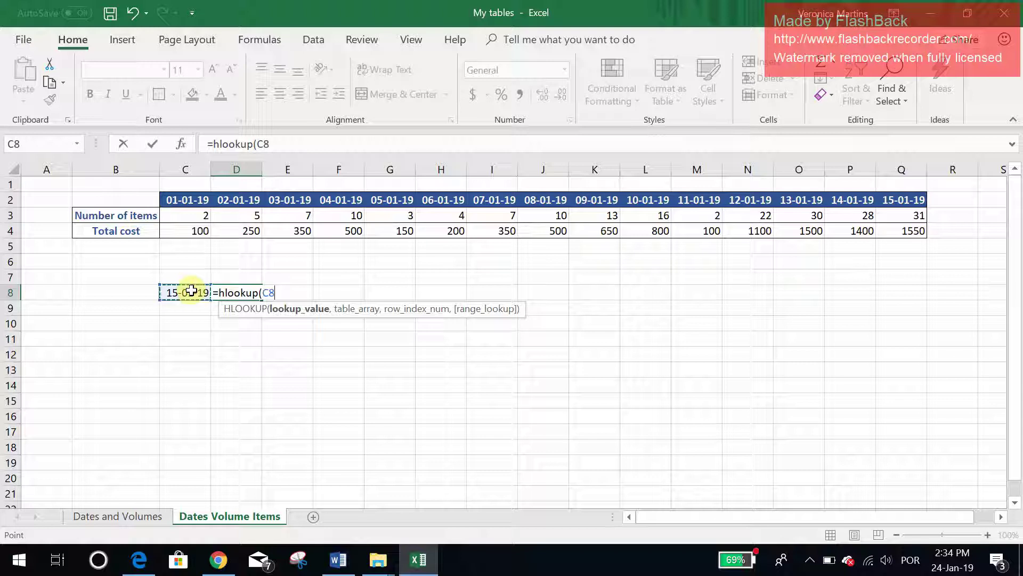
pyautogui.write(',')
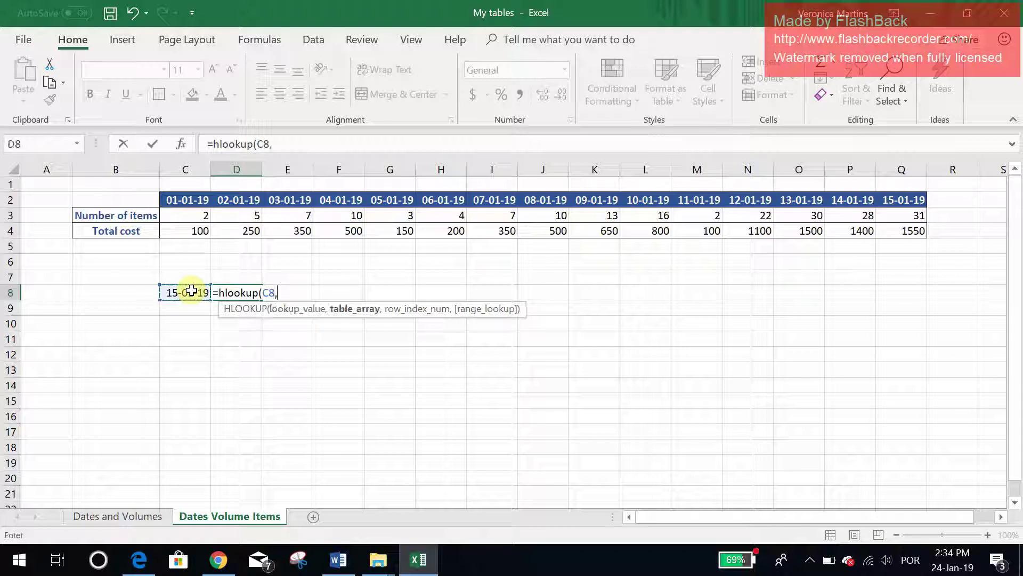
# Complete the HLOOKUP in D8 with table array C2:Q4, row index 2 and exact match 0
pyautogui.click(173, 199)
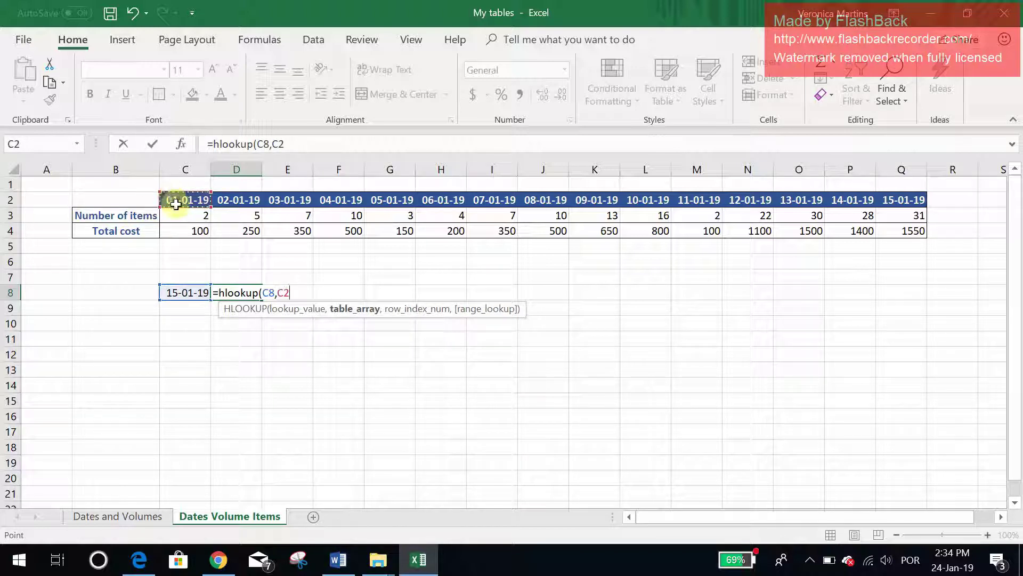
pyautogui.moveTo(176, 213); pyautogui.dragTo(903, 233)
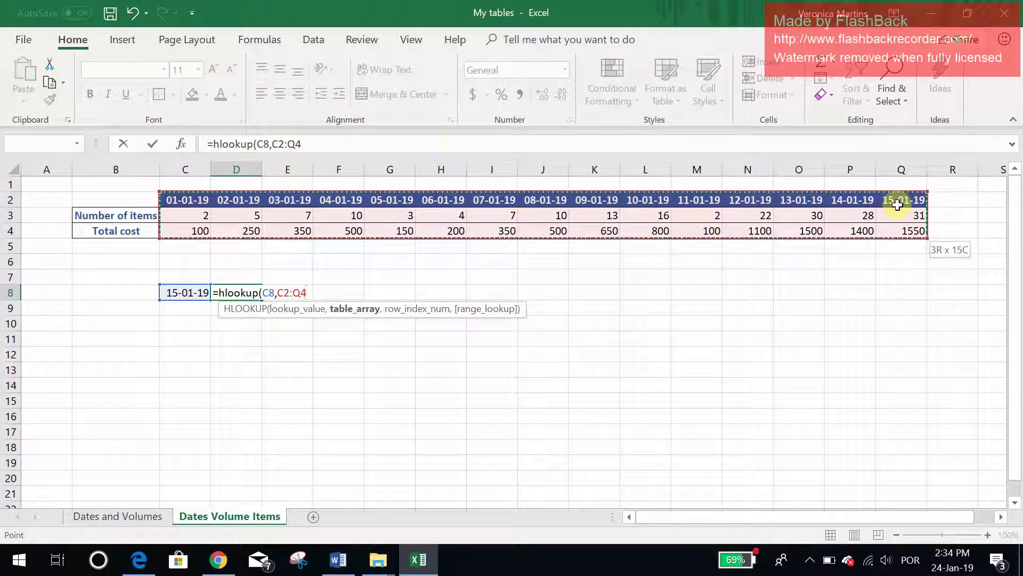
pyautogui.click(457, 149)
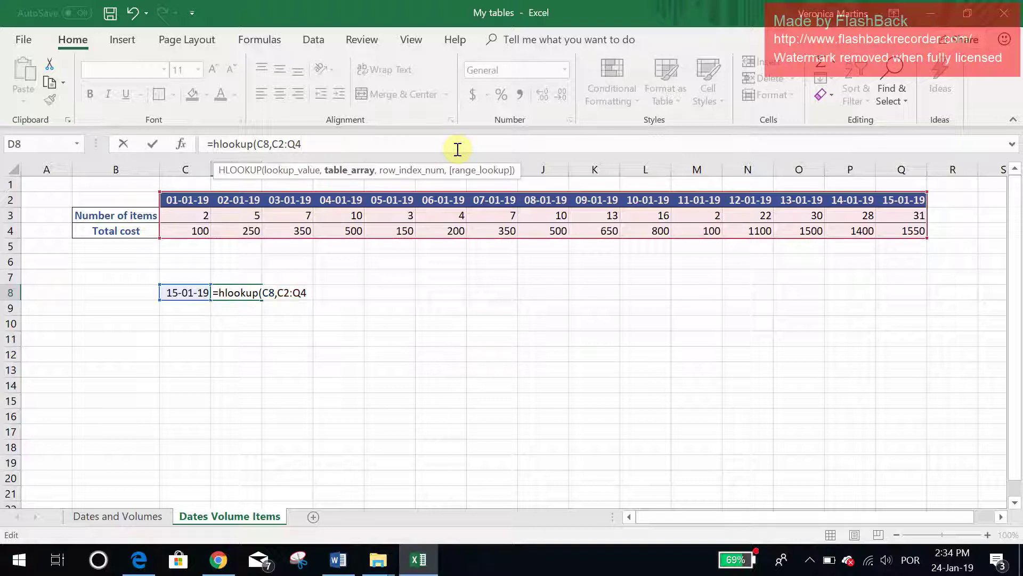
pyautogui.write(',2')
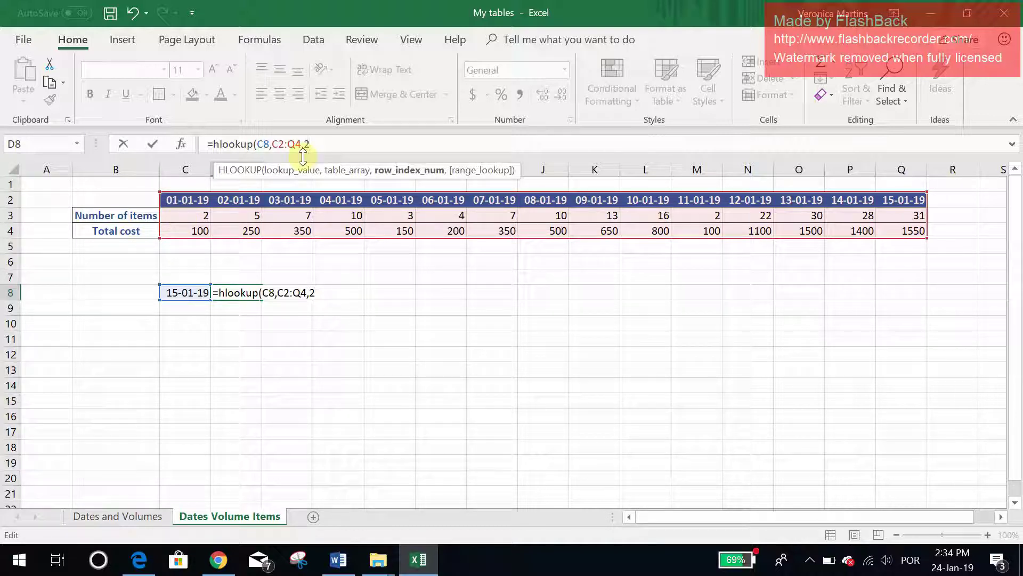
pyautogui.write(',0)')
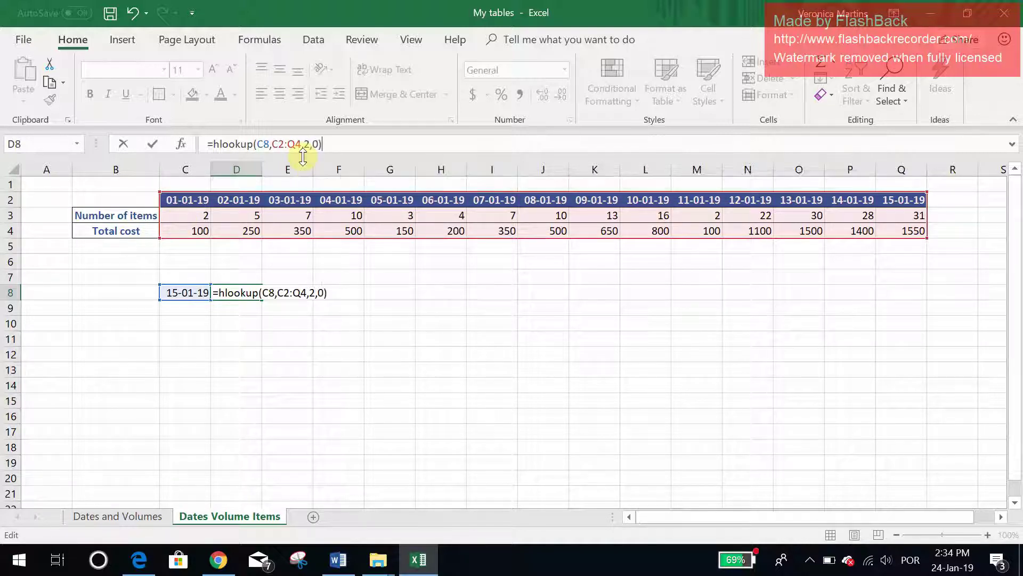
pyautogui.press('Return')
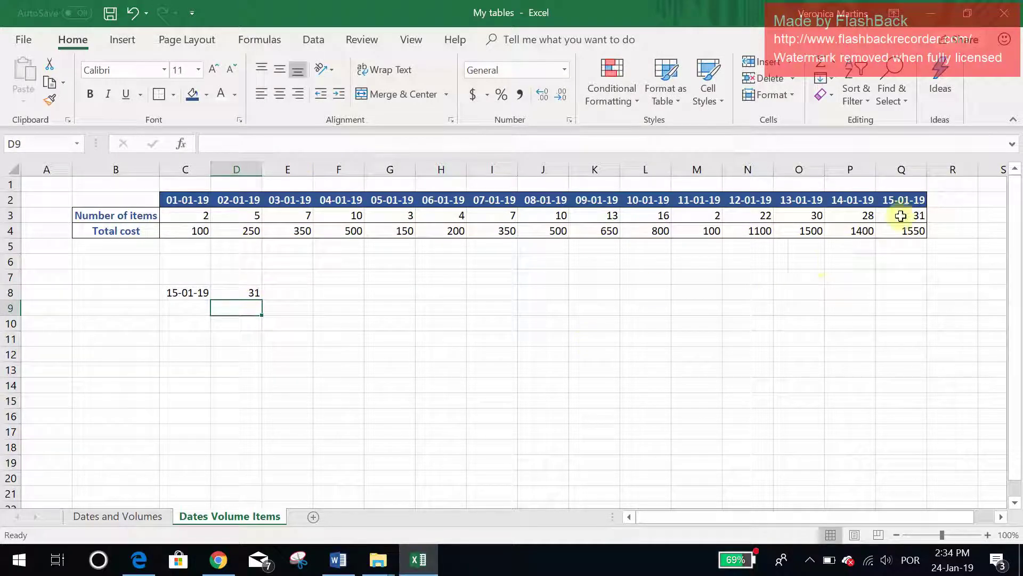
# Change the row index of the HLOOKUP in D8 to 3 to return the total cost
pyautogui.click(245, 292)
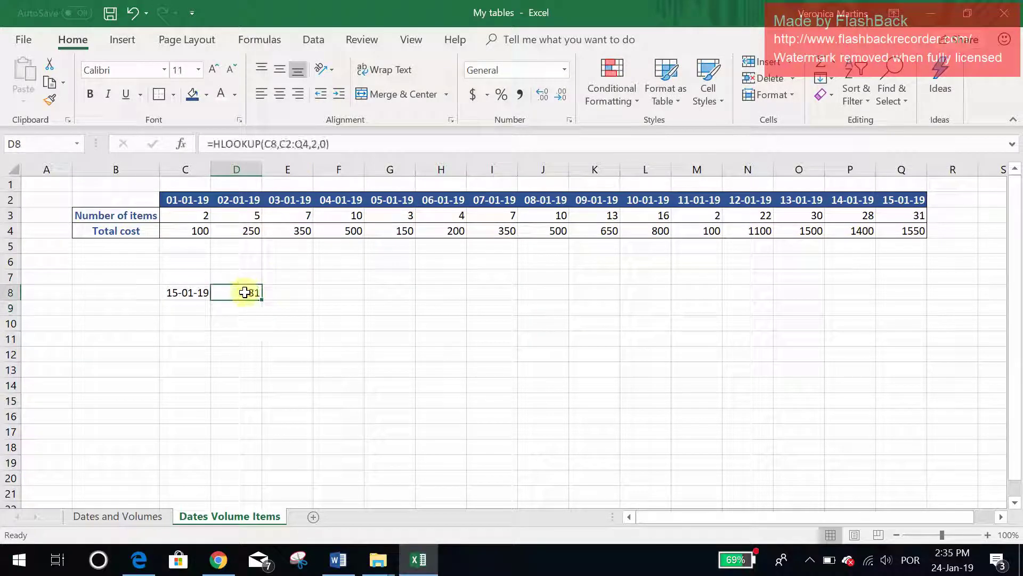
pyautogui.click(317, 142)
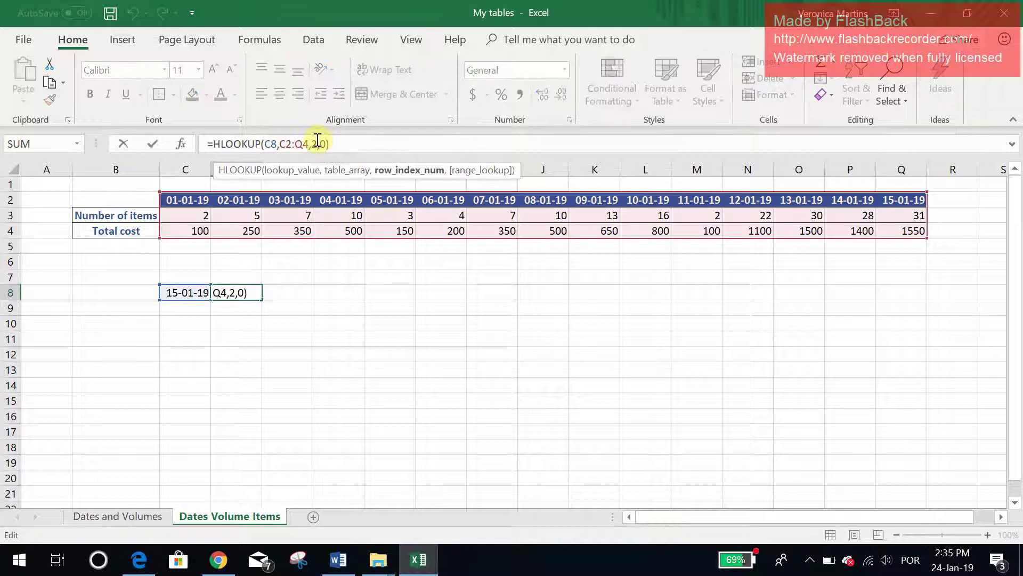
pyautogui.press('BackSpace')
pyautogui.write('3')
pyautogui.press('Return')
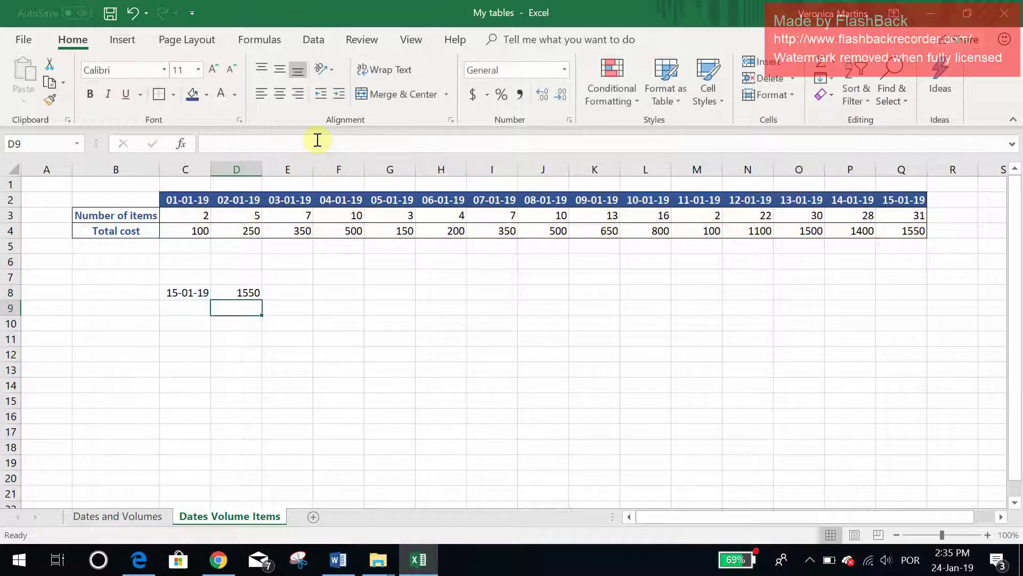
# Set the row index of the D8 HLOOKUP to 2 and shrink its table array to C2:Q3
pyautogui.click(250, 293)
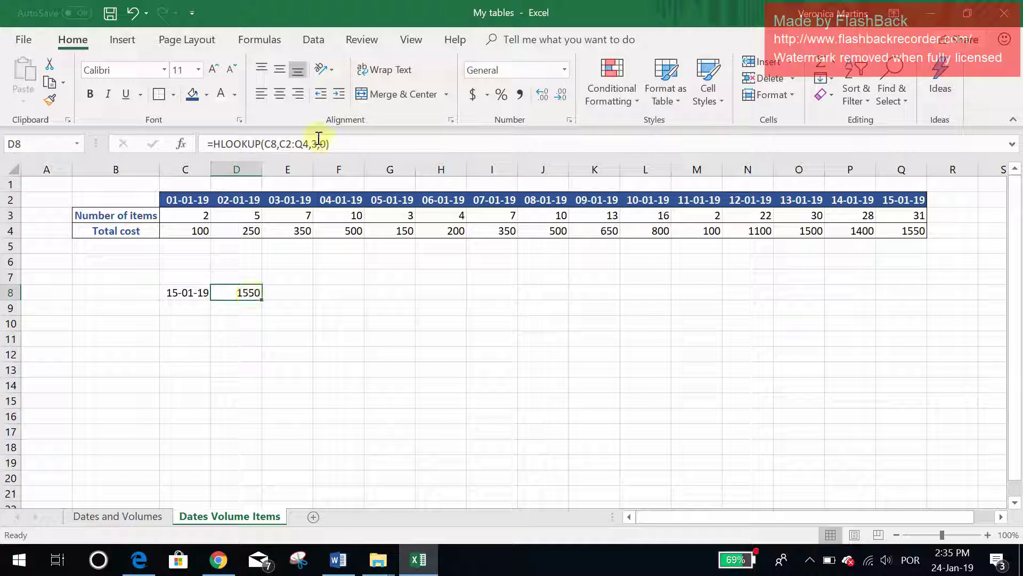
pyautogui.click(318, 143)
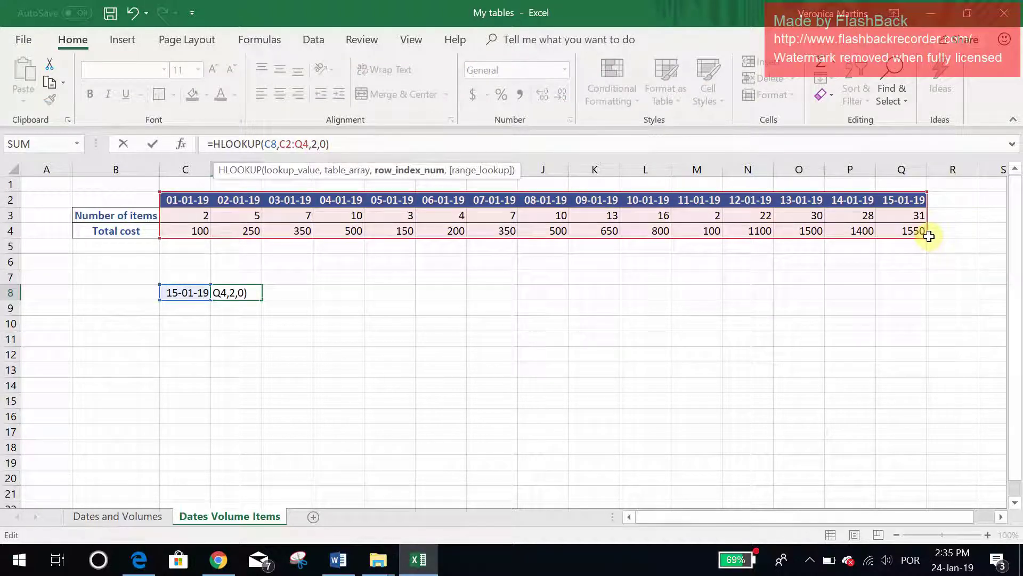
pyautogui.moveTo(926, 235); pyautogui.dragTo(920, 220)
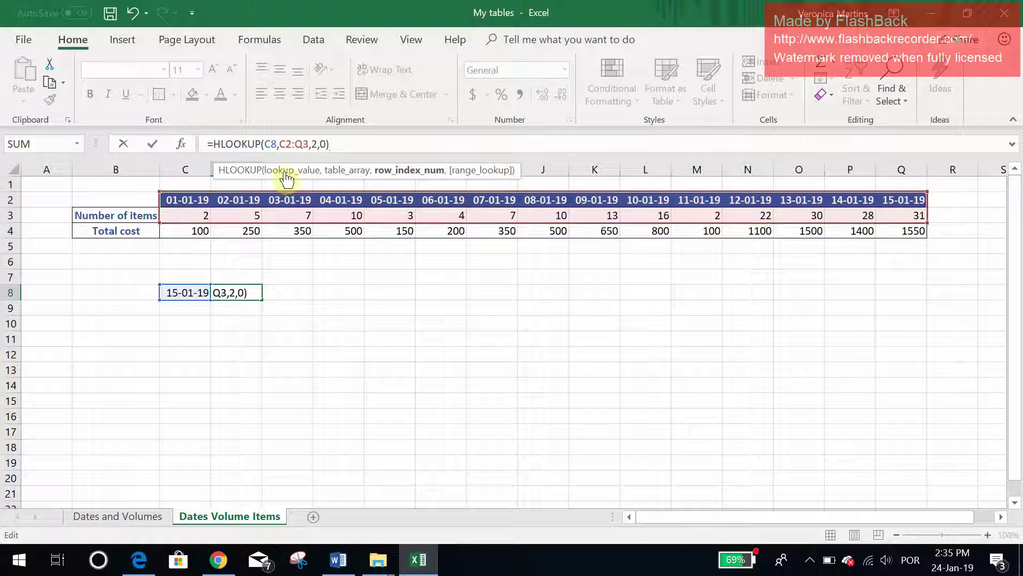
pyautogui.press('Return')
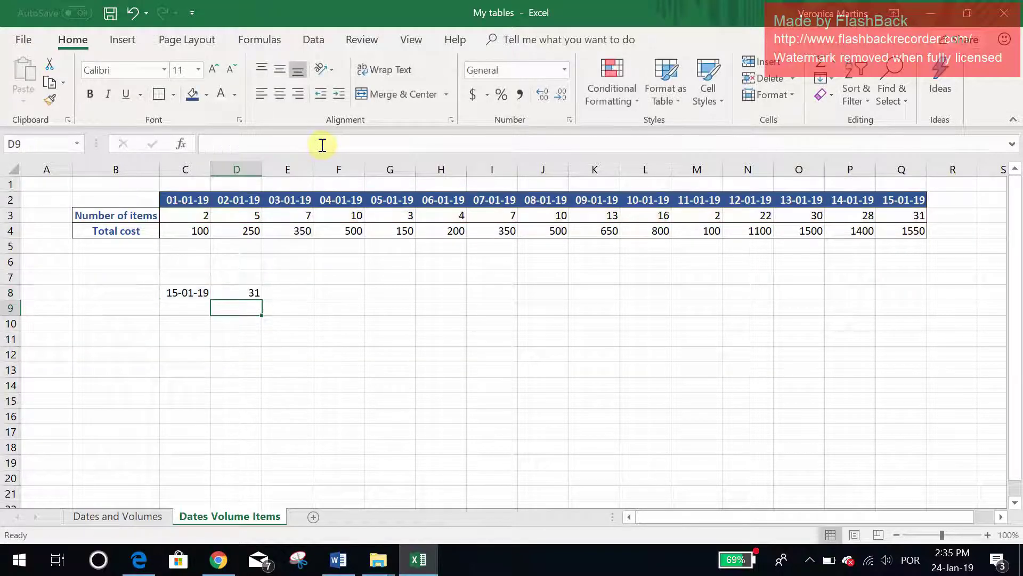
# Set the row index of the D8 HLOOKUP to 3 while keeping the table array C2:Q3
pyautogui.click(233, 288)
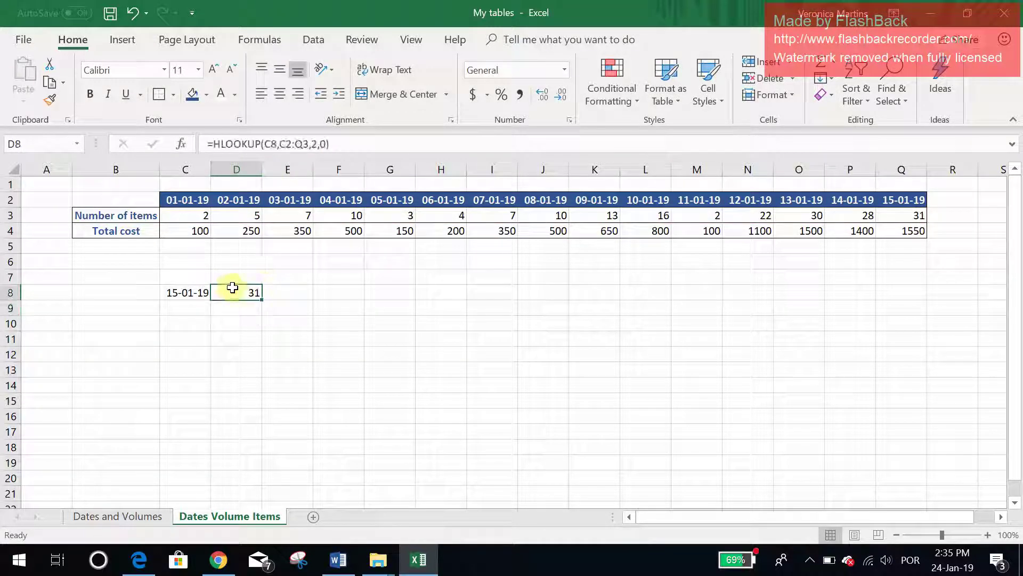
pyautogui.doubleClick(233, 288)
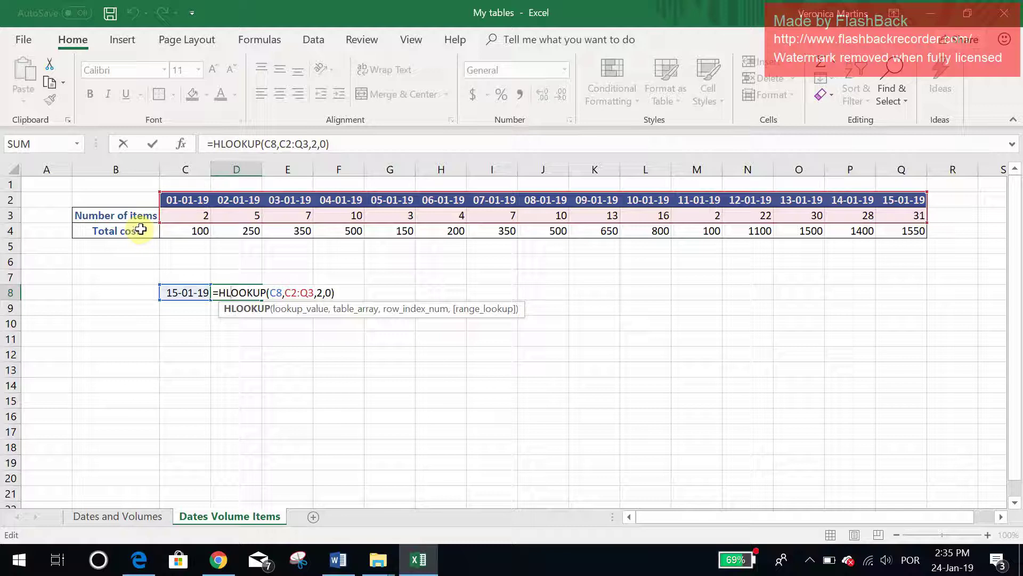
pyautogui.click(316, 144)
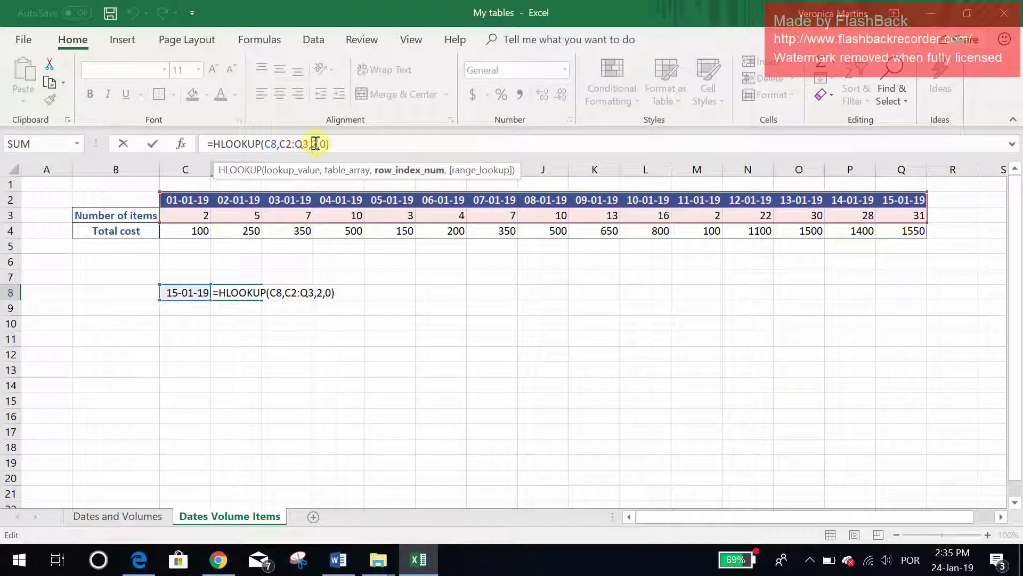
pyautogui.press('BackSpace')
pyautogui.write('3')
pyautogui.press('Return')
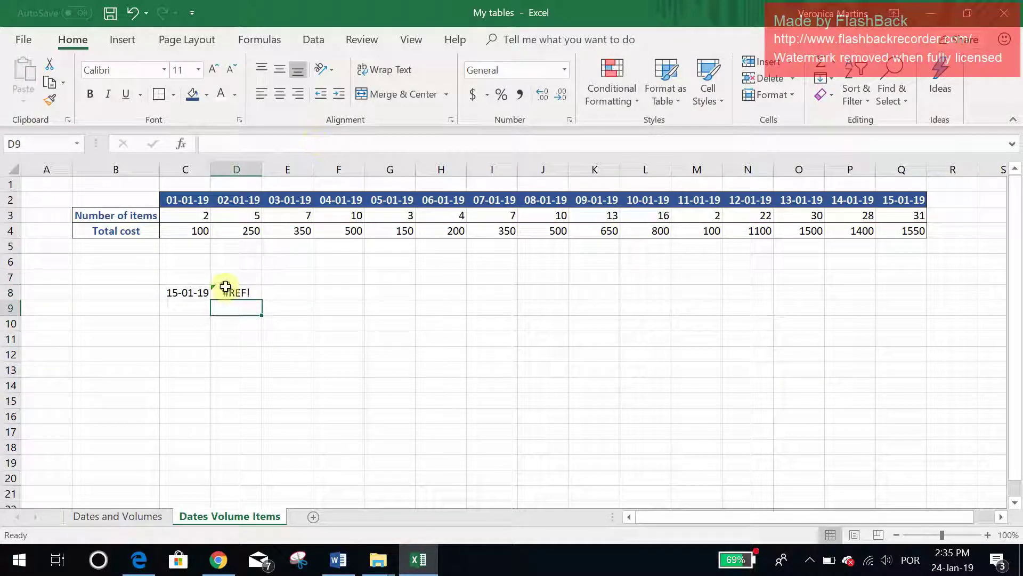
# Extend the table array of the HLOOKUP in D8 to C2:Q4 to include the Total cost row
pyautogui.click(226, 288)
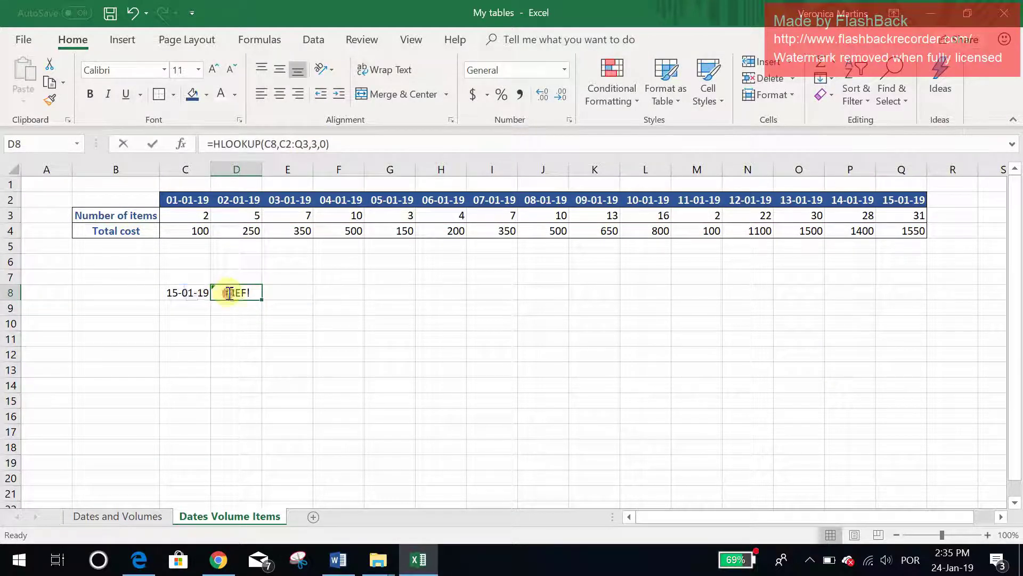
pyautogui.doubleClick(229, 292)
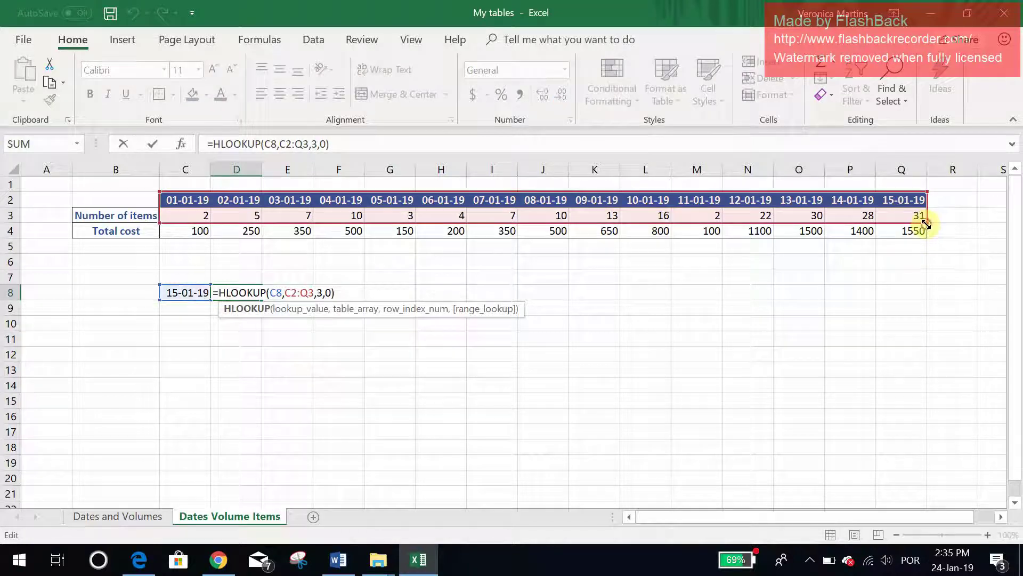
pyautogui.moveTo(926, 224); pyautogui.dragTo(925, 233)
pyautogui.press('Return')
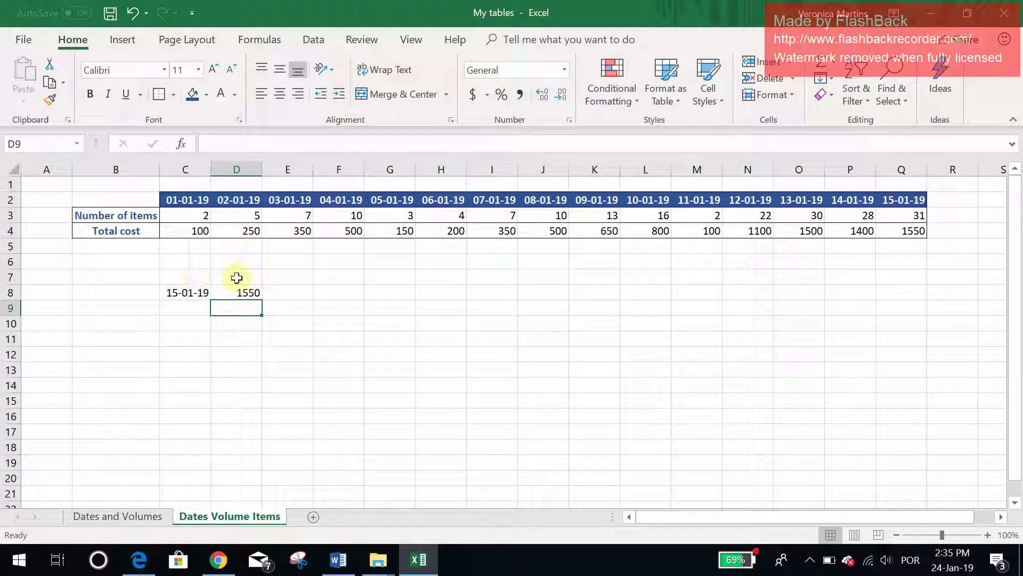
# Compare the Date column on the Dates and Volumes sheet with the dates in C2 and C8 and the D8 HLOOKUP on Dates Volume Items
pyautogui.click(144, 516)
pyautogui.click(219, 401)
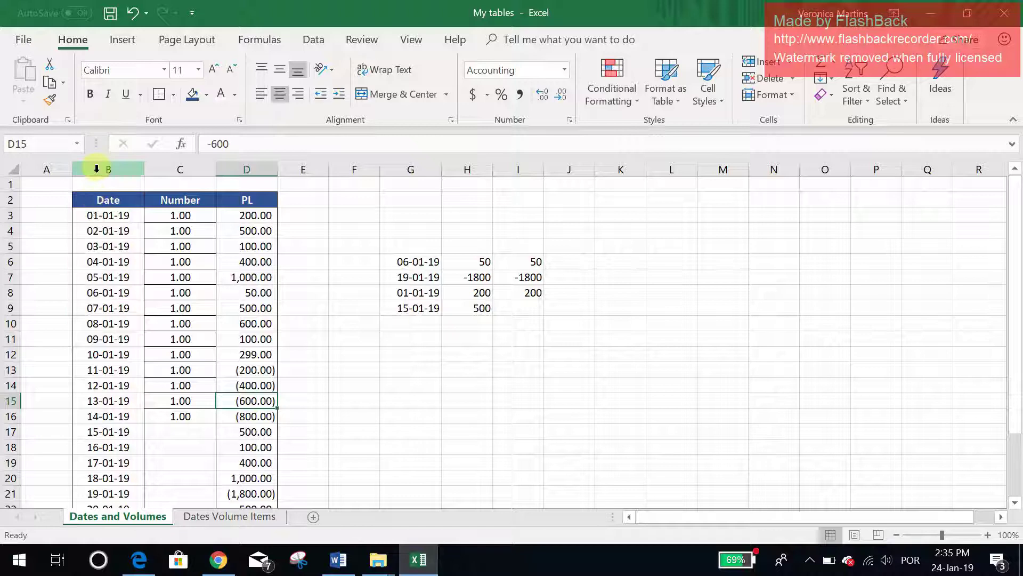
pyautogui.click(93, 168)
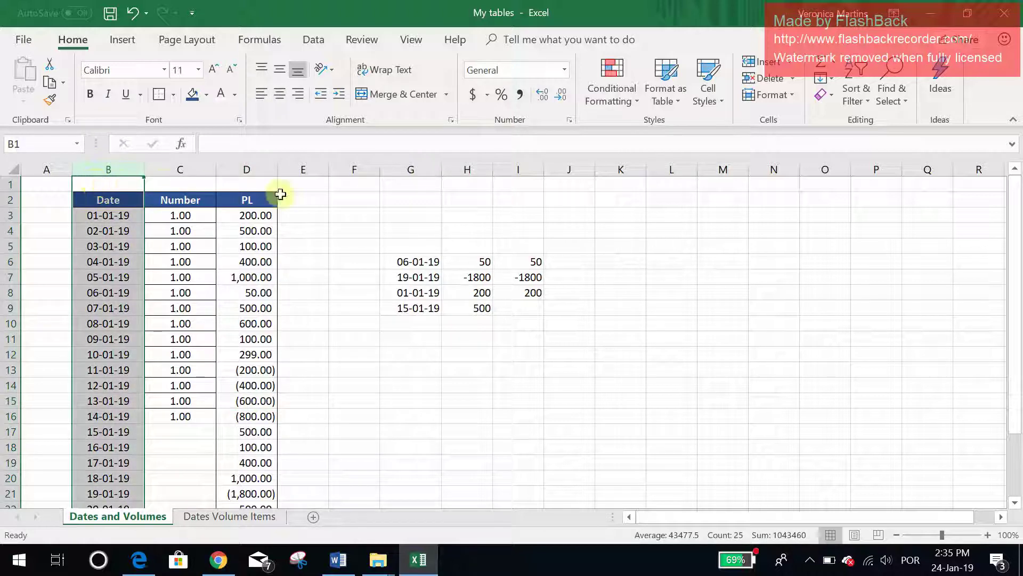
pyautogui.click(245, 518)
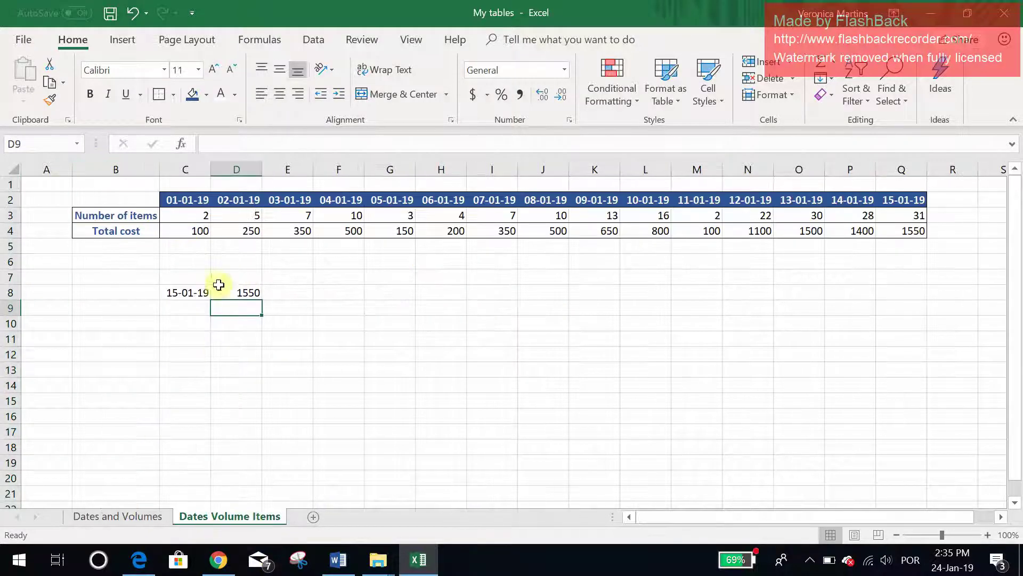
pyautogui.click(176, 198)
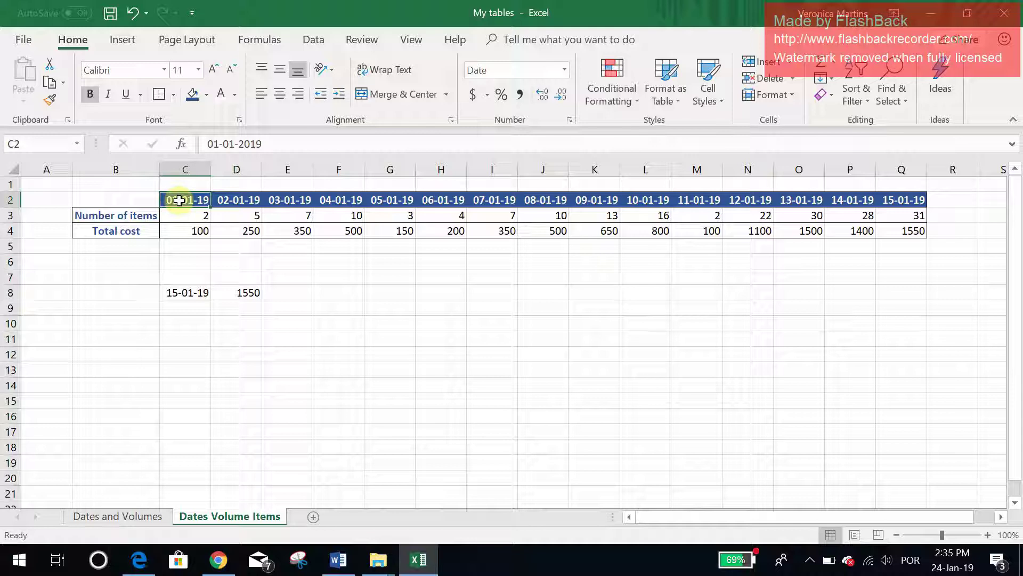
pyautogui.click(185, 295)
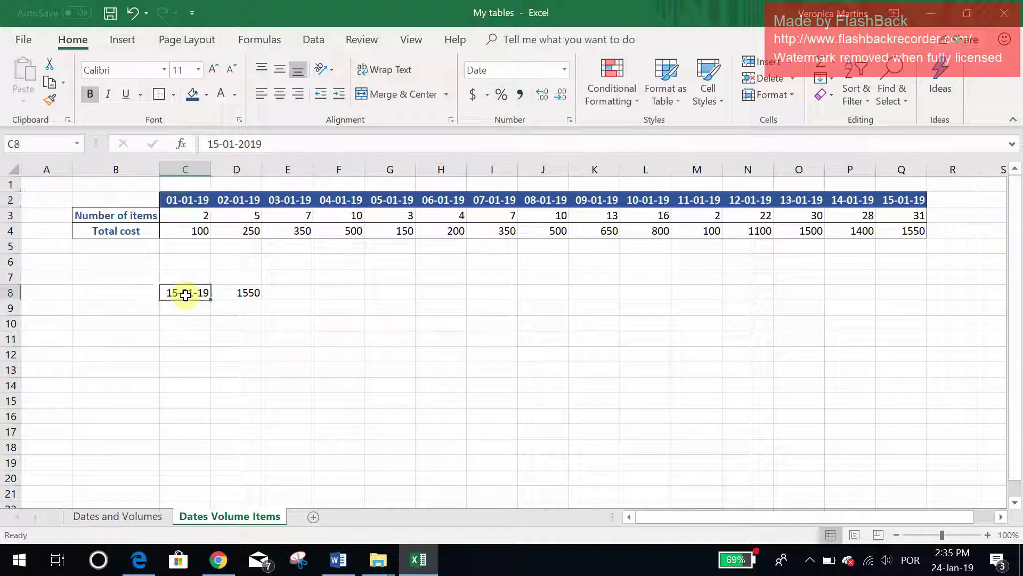
pyautogui.click(244, 293)
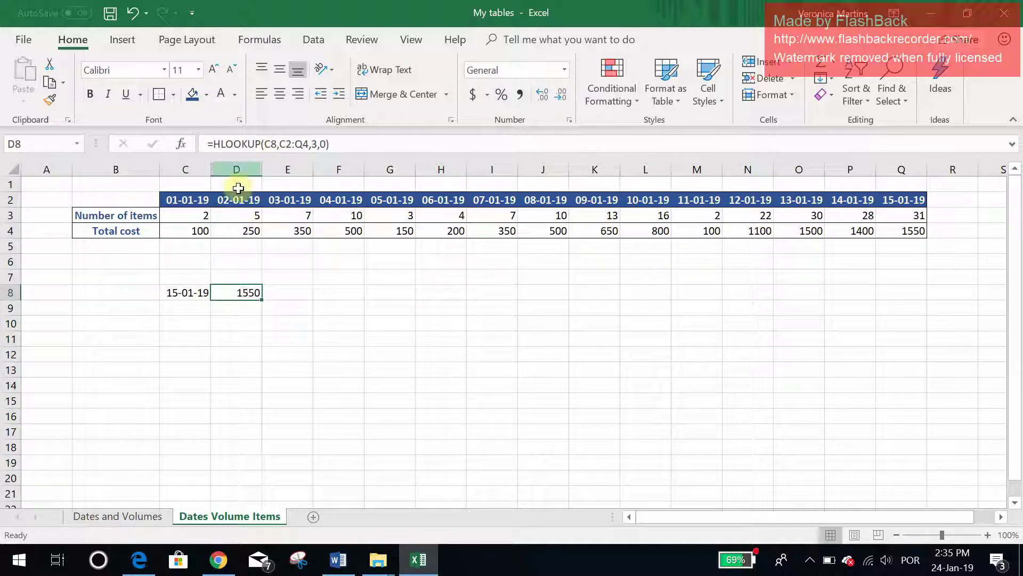
pyautogui.click(272, 143)
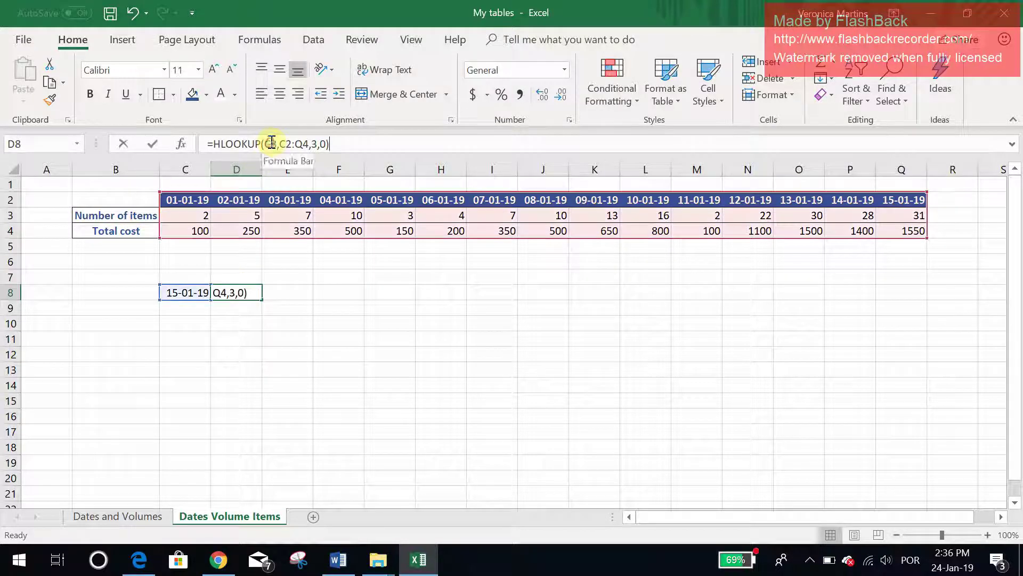
pyautogui.press('Escape')
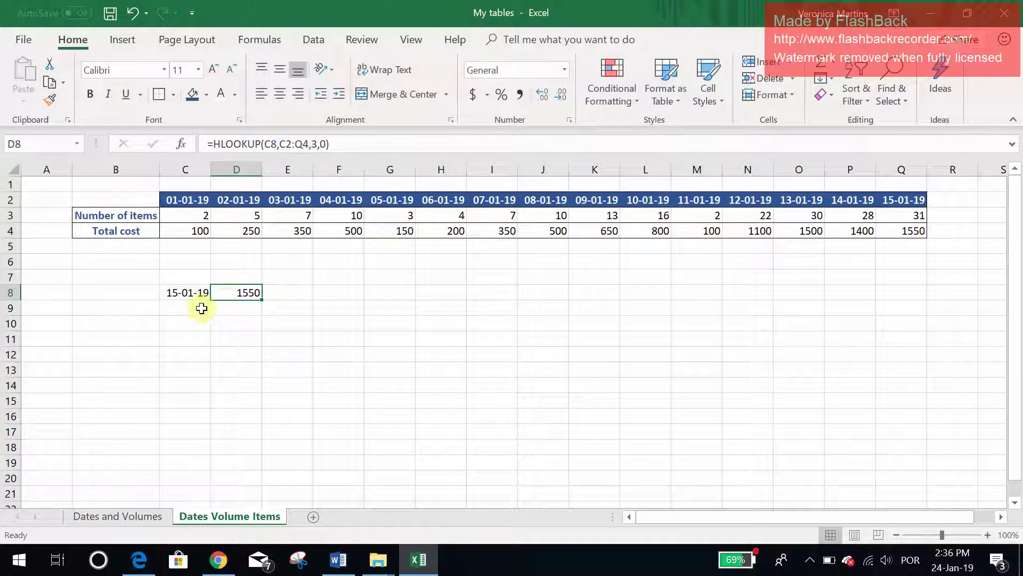
# Enter the date 5-1-10 in C9 and copy the HLOOKUP from D8 down to D9
pyautogui.click(202, 308)
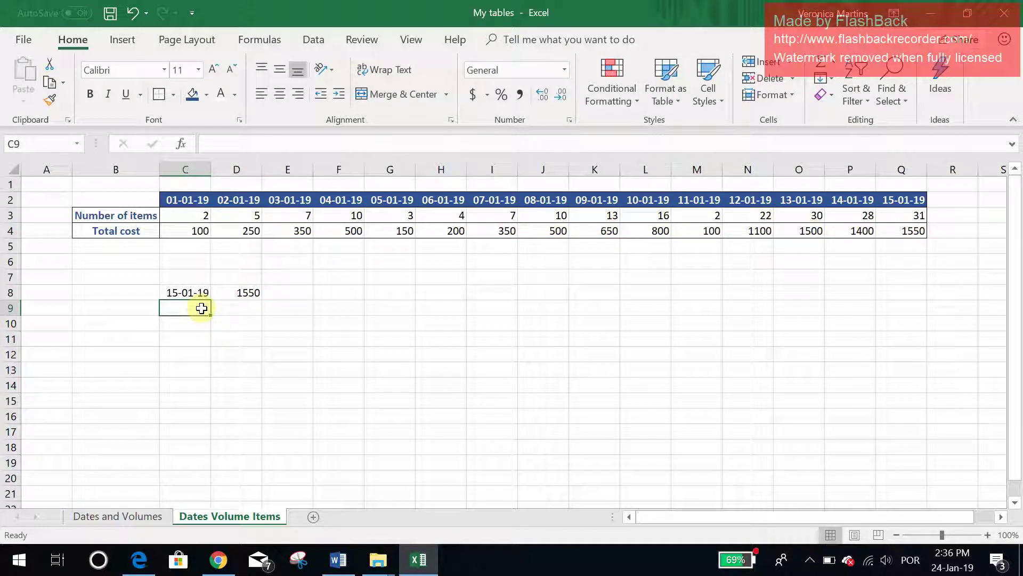
pyautogui.write('5-1-10')
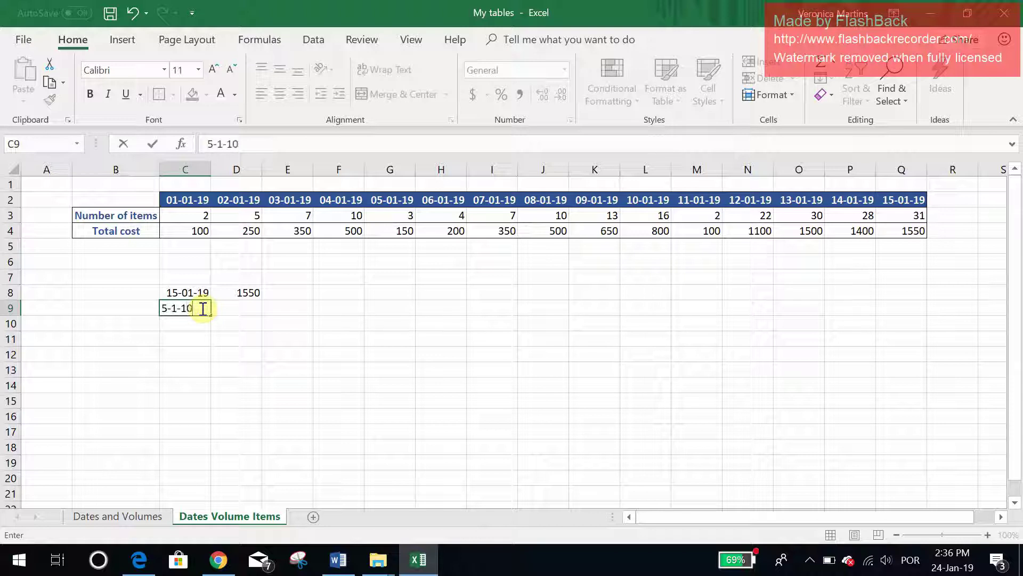
pyautogui.press('Return')
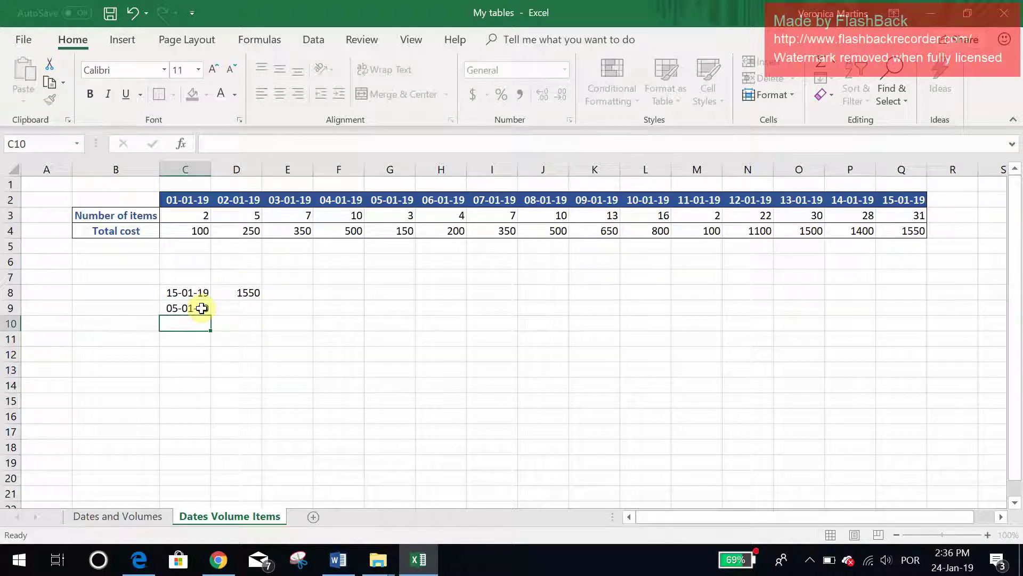
pyautogui.click(243, 291)
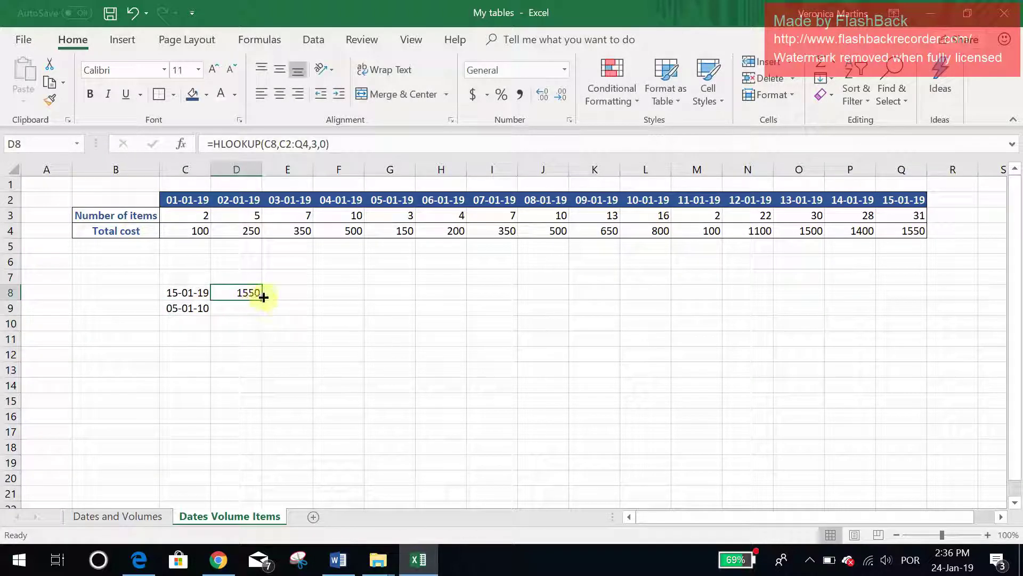
pyautogui.moveTo(262, 301); pyautogui.dragTo(263, 315)
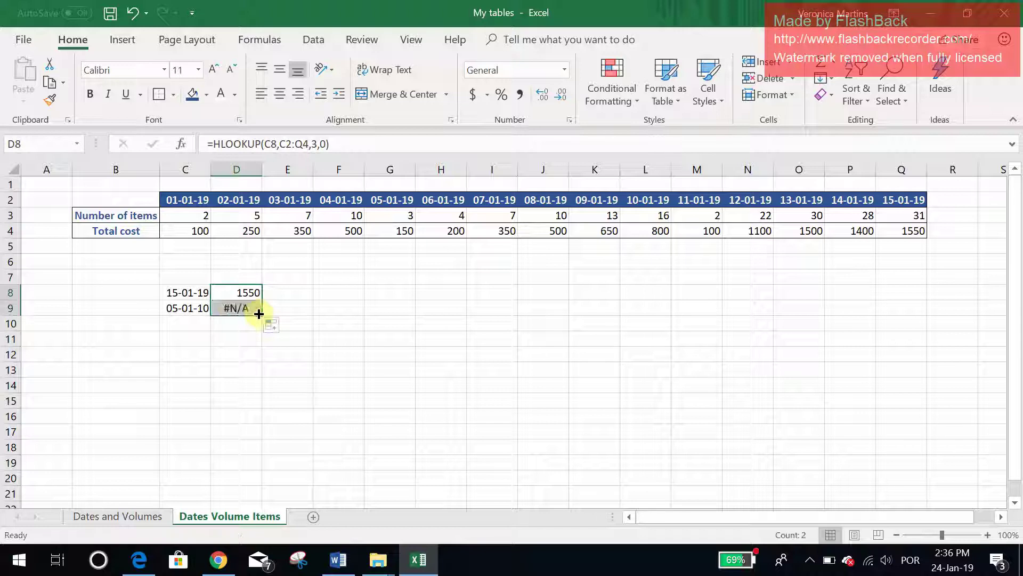
pyautogui.doubleClick(232, 311)
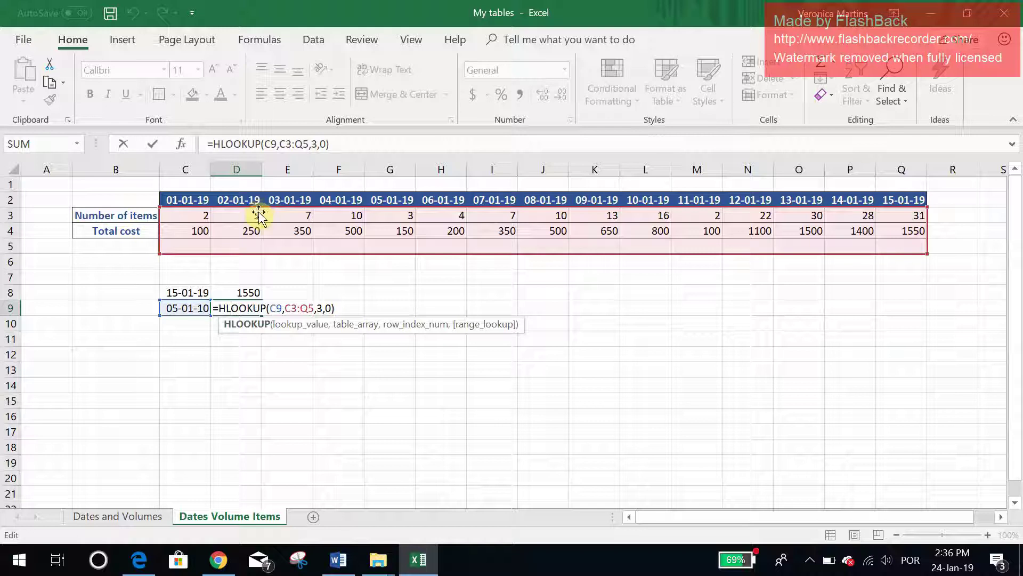
pyautogui.moveTo(260, 214); pyautogui.dragTo(261, 198)
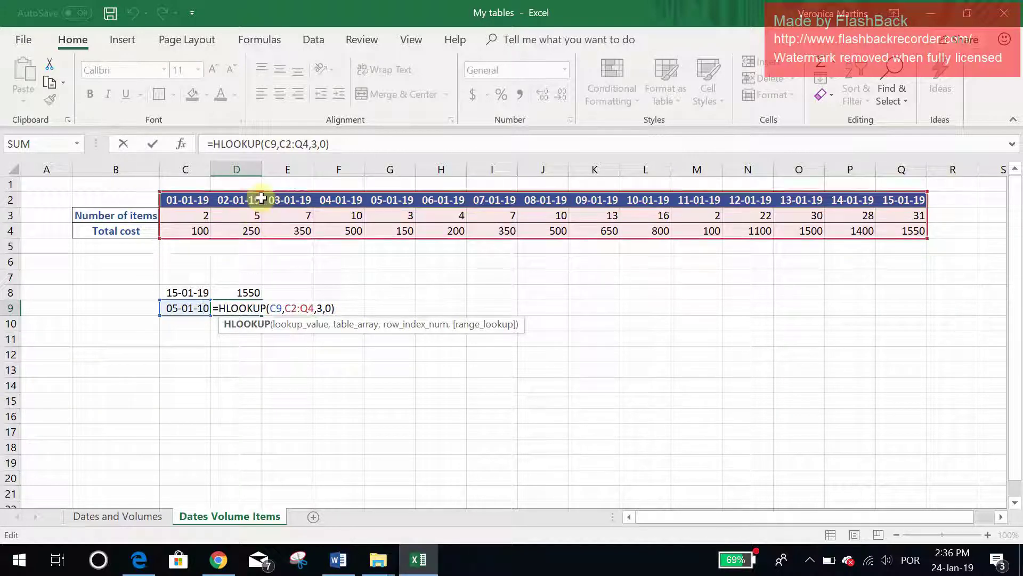
pyautogui.press('Escape')
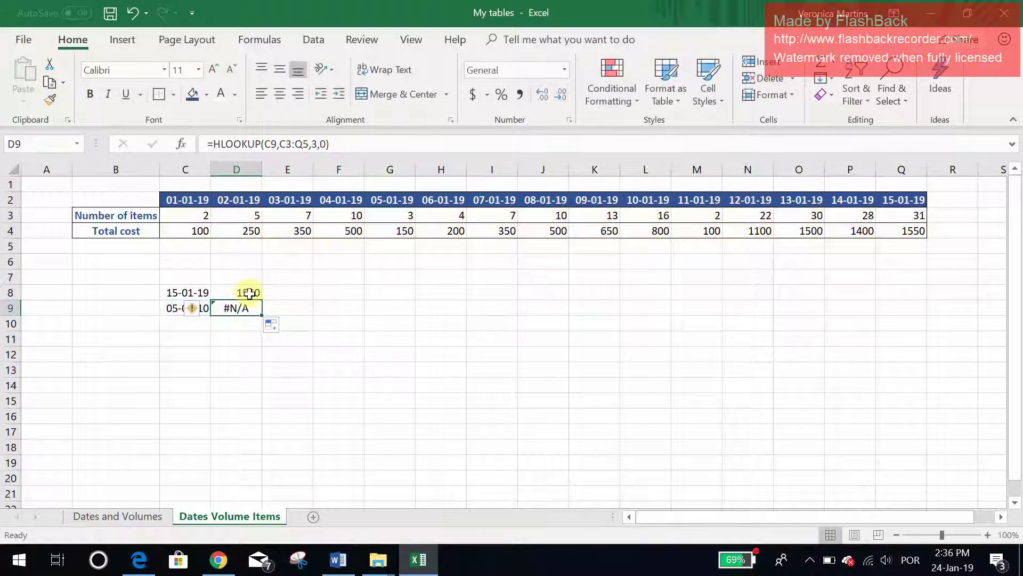
# Lock the table array of the D8 HLOOKUP as $C$2:$Q$4 and its lookup value as $C$8
pyautogui.click(249, 292)
pyautogui.click(274, 147)
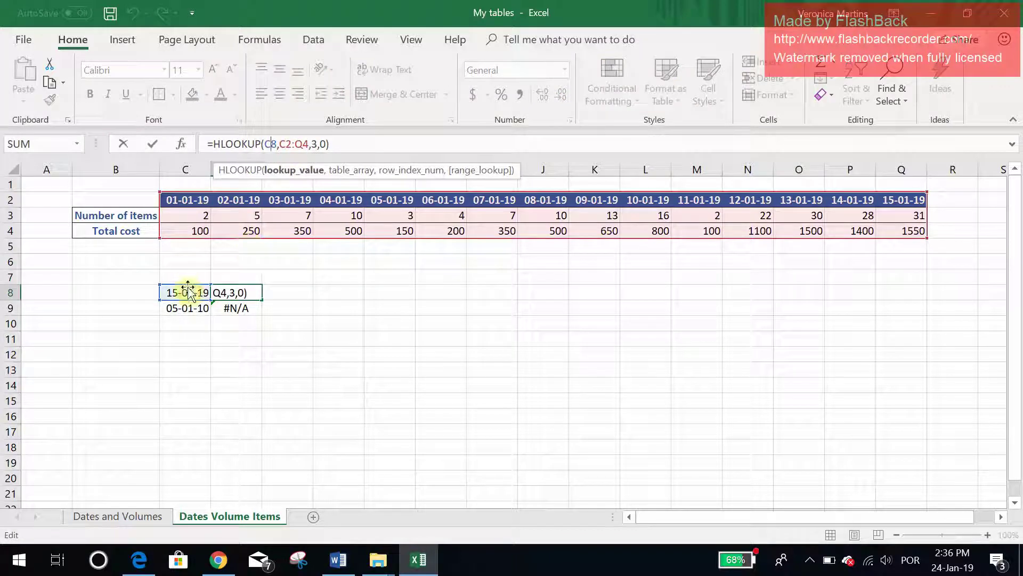
pyautogui.click(288, 145)
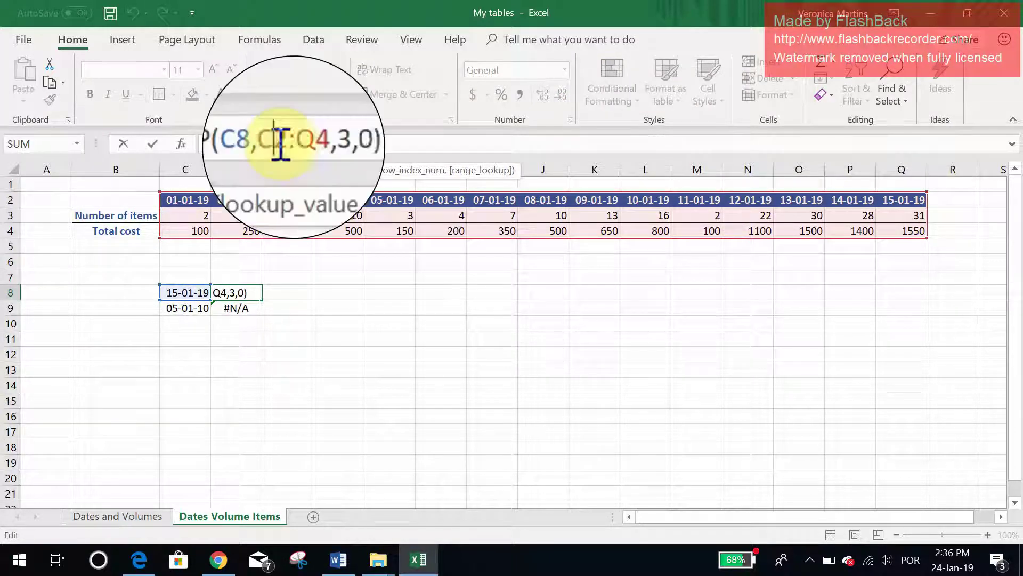
pyautogui.press('F4')
pyautogui.click(342, 153)
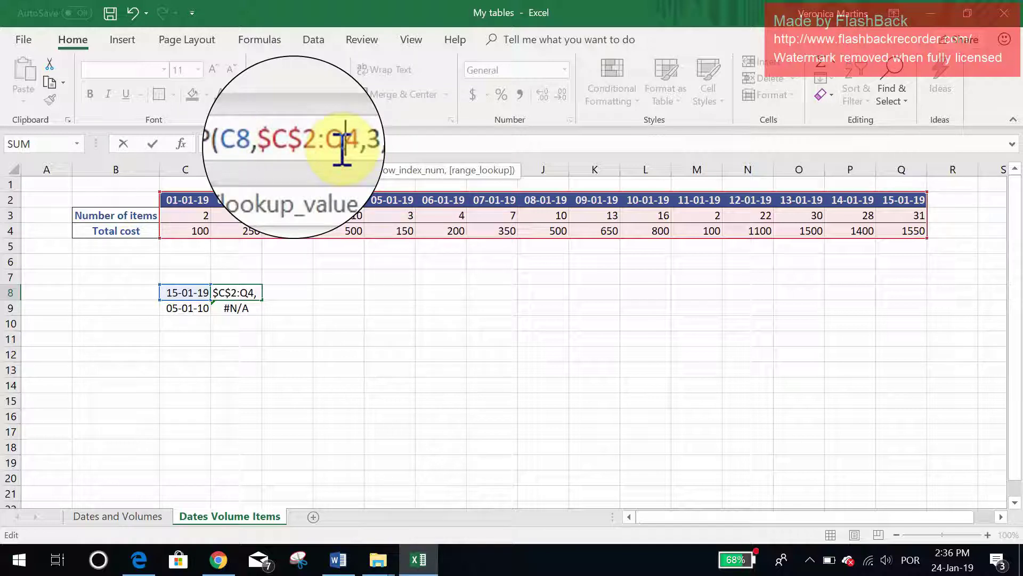
pyautogui.press('F4')
pyautogui.click(244, 153)
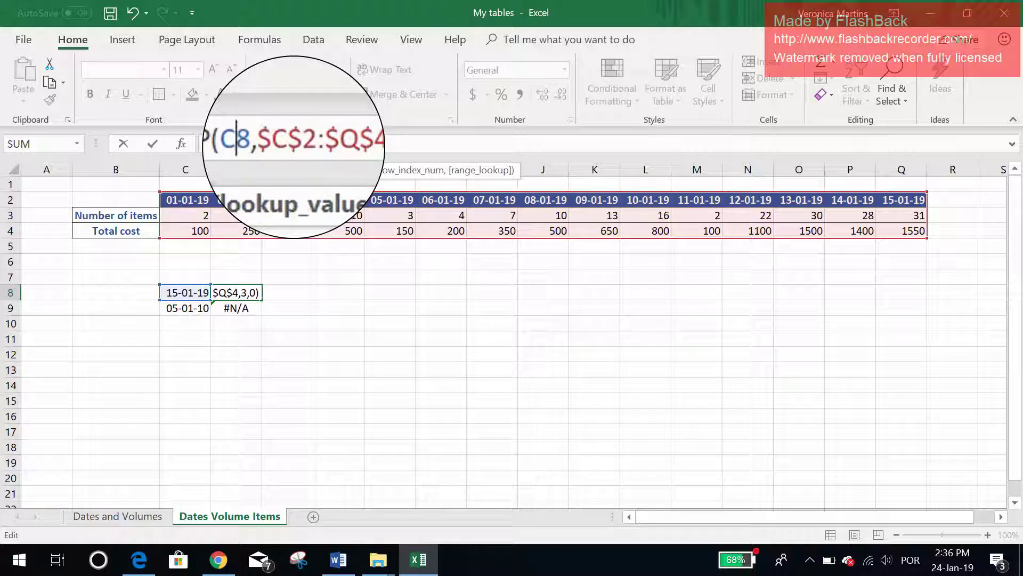
pyautogui.press('F4')
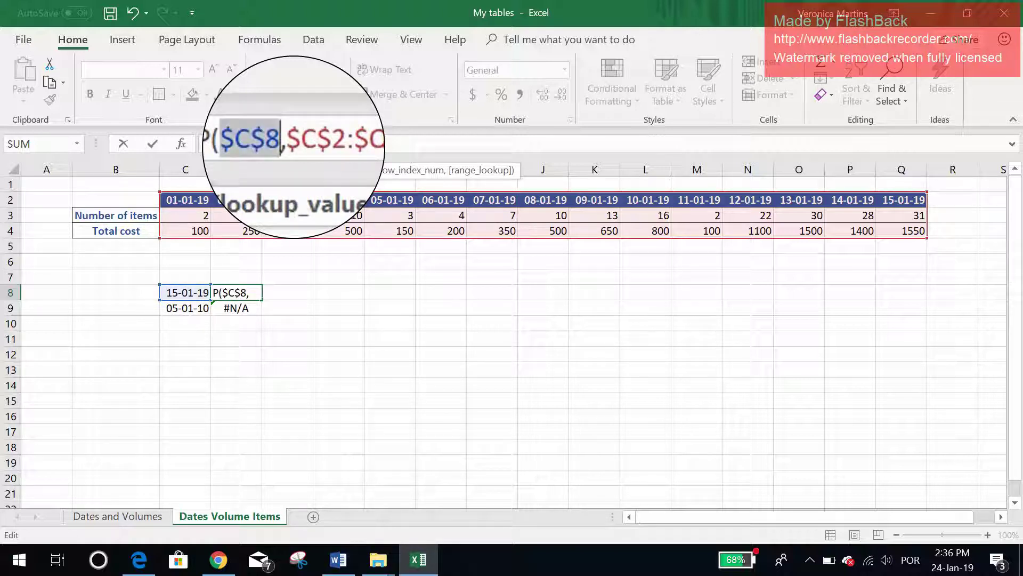
pyautogui.press('Return')
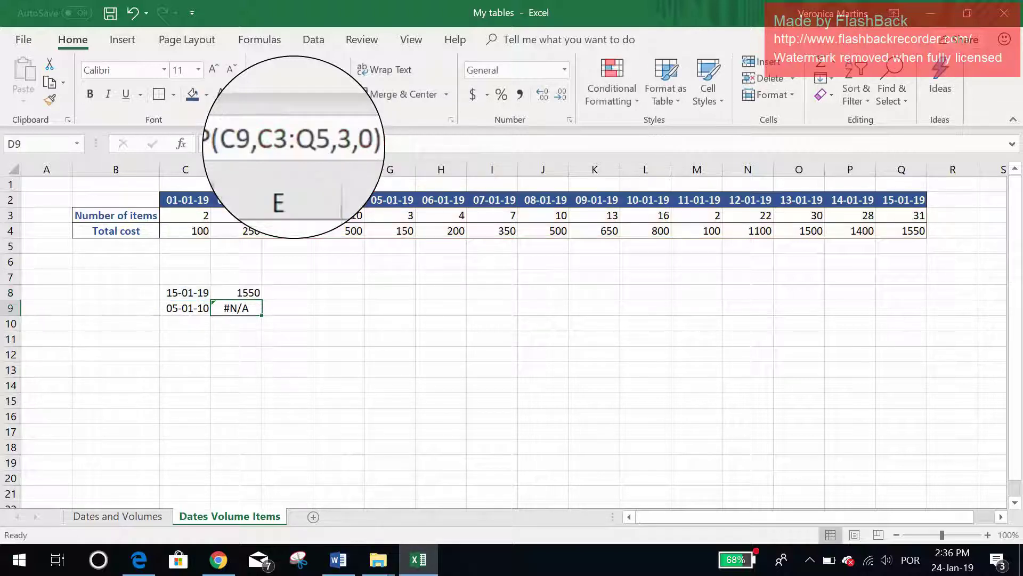
# Fill the fully locked HLOOKUP from D8 down to D9 and inspect the references in the copy
pyautogui.click(253, 294)
pyautogui.moveTo(260, 302); pyautogui.dragTo(265, 313)
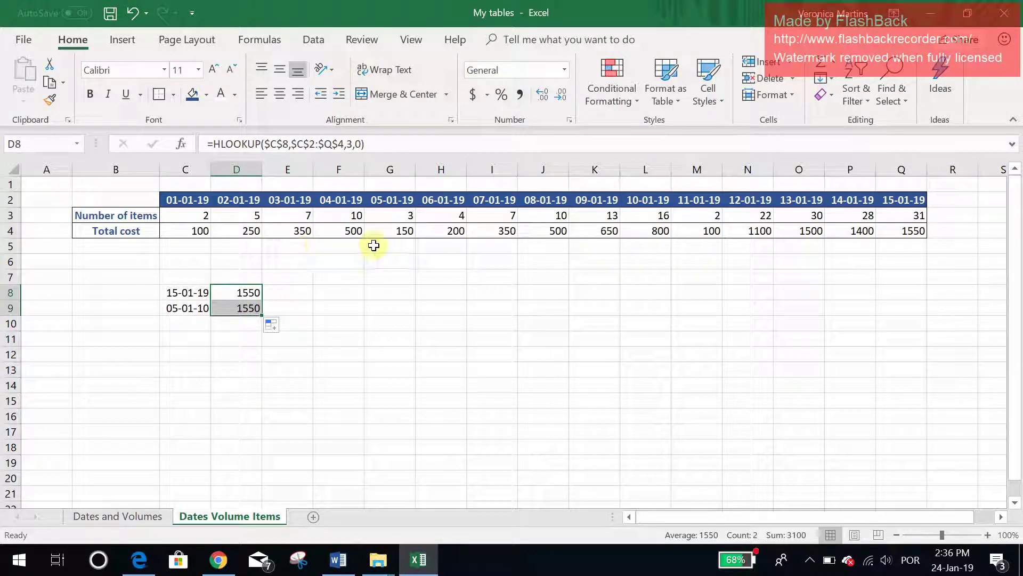
pyautogui.doubleClick(235, 308)
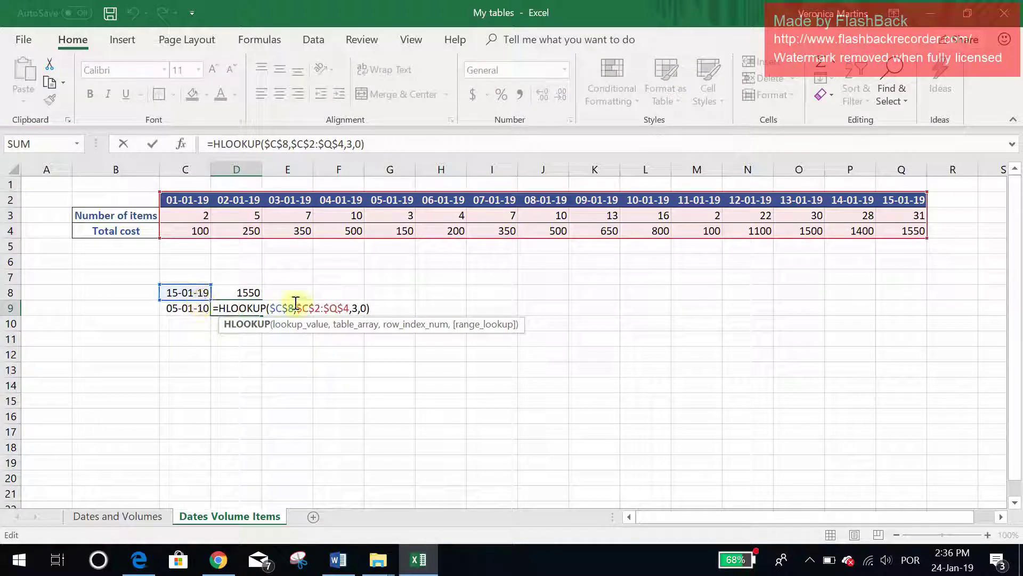
pyautogui.press('Return')
# Change the lookup value in the D8 HLOOKUP to $C8, then copy the formula down to D9 and check its references
pyautogui.click(244, 294)
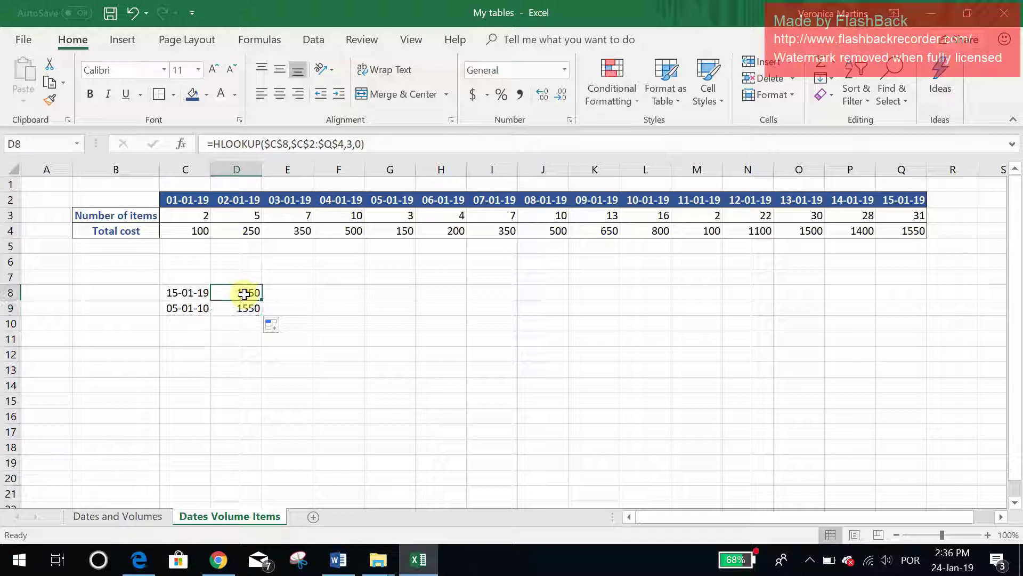
pyautogui.click(284, 143)
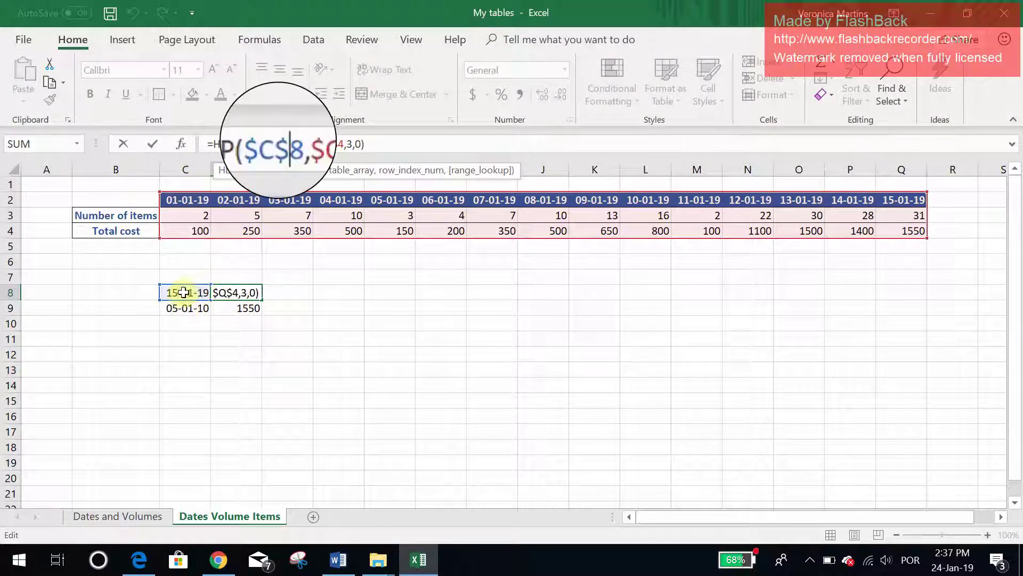
pyautogui.press('BackSpace')
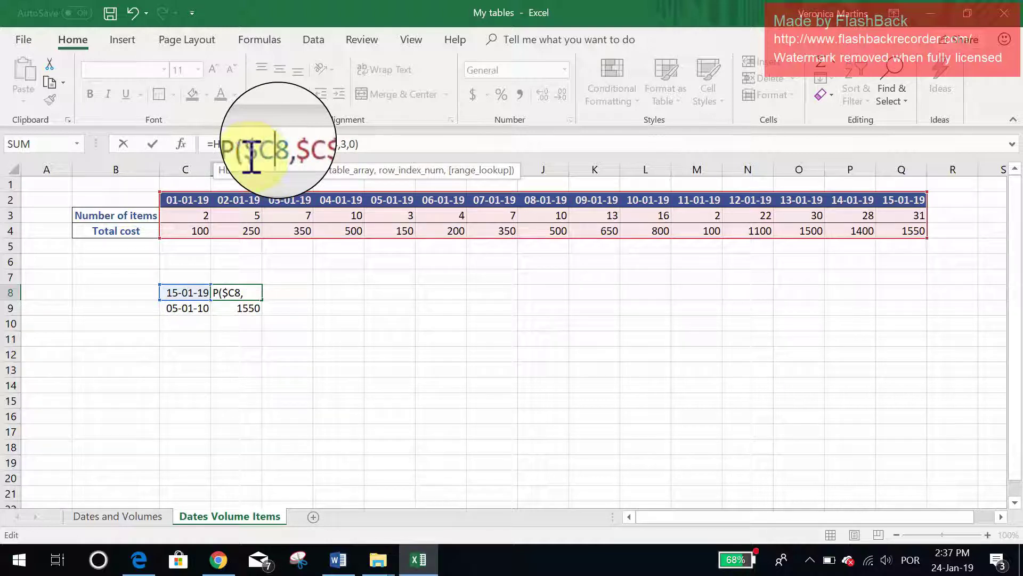
pyautogui.press('Return')
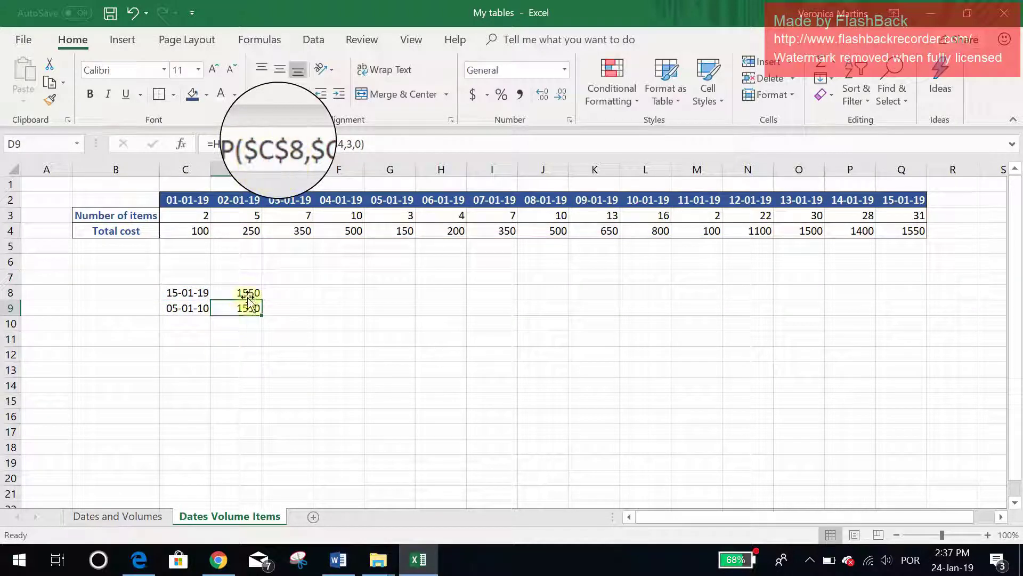
pyautogui.click(246, 293)
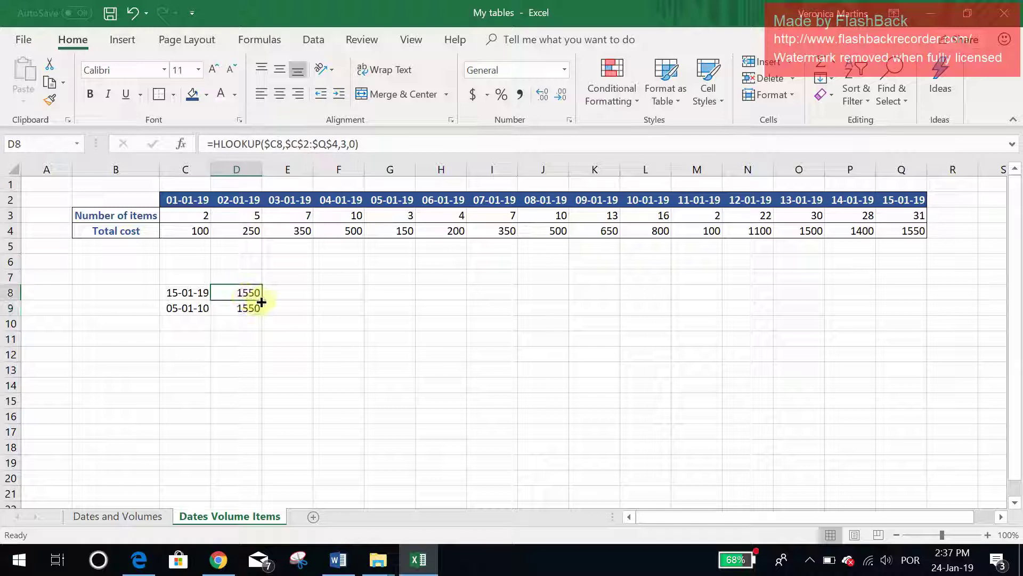
pyautogui.moveTo(261, 302); pyautogui.dragTo(262, 315)
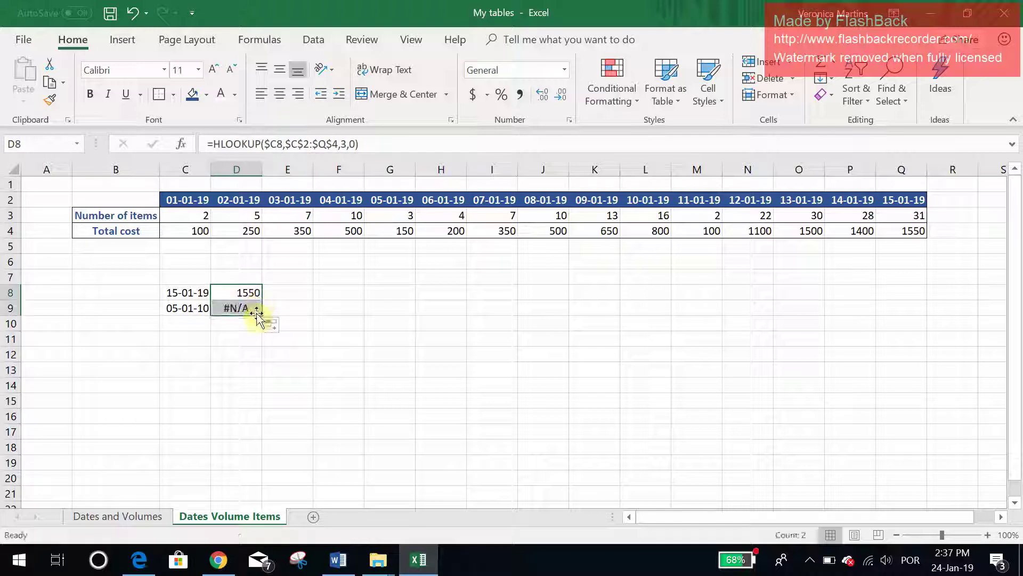
pyautogui.doubleClick(227, 310)
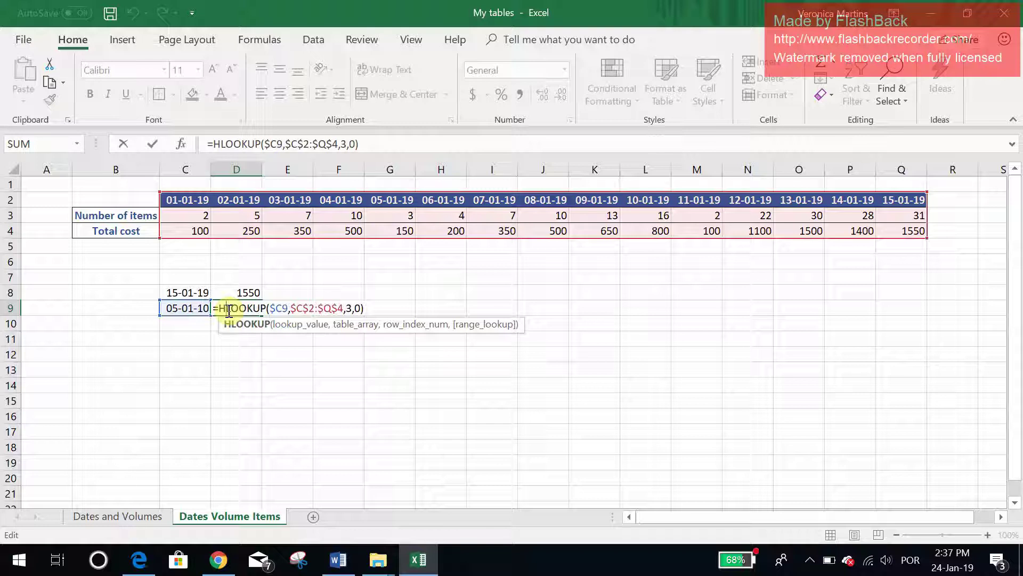
pyautogui.press('Escape')
# Correct the year of the lookup date in C9 so it reads 05-01-2019
pyautogui.click(174, 308)
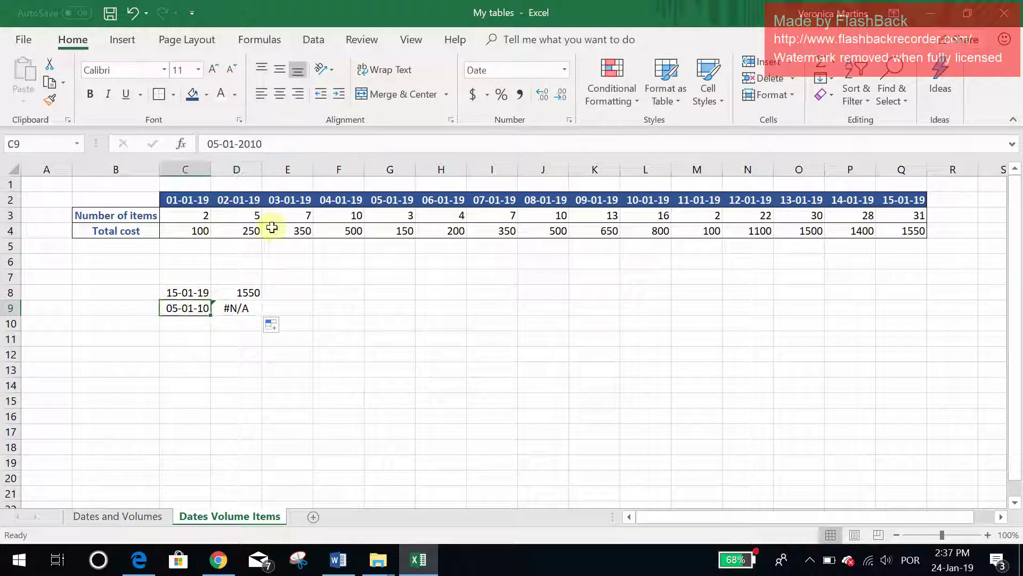
pyautogui.click(292, 145)
pyautogui.press('BackSpace')
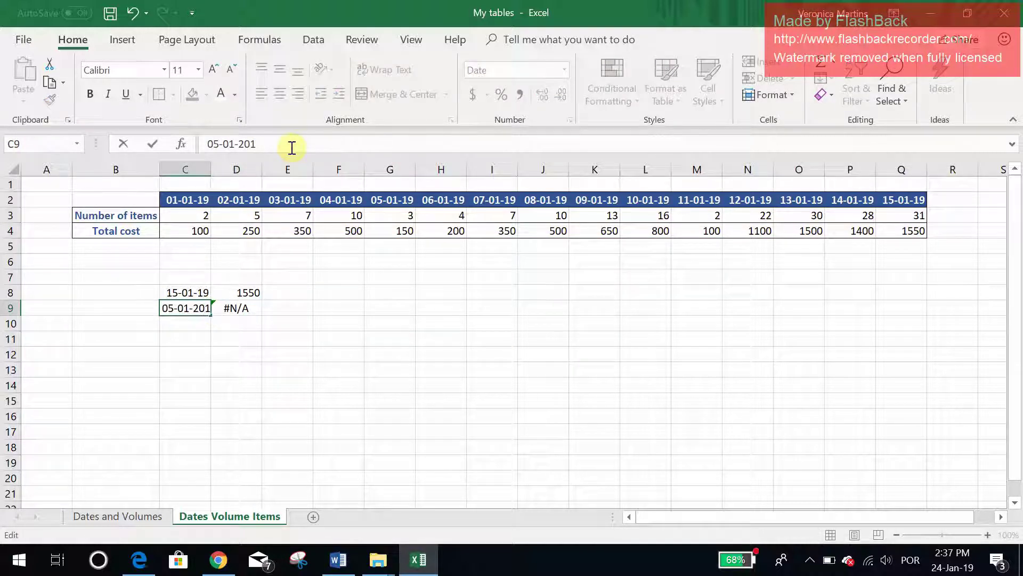
pyautogui.write('9')
pyautogui.press('Return')
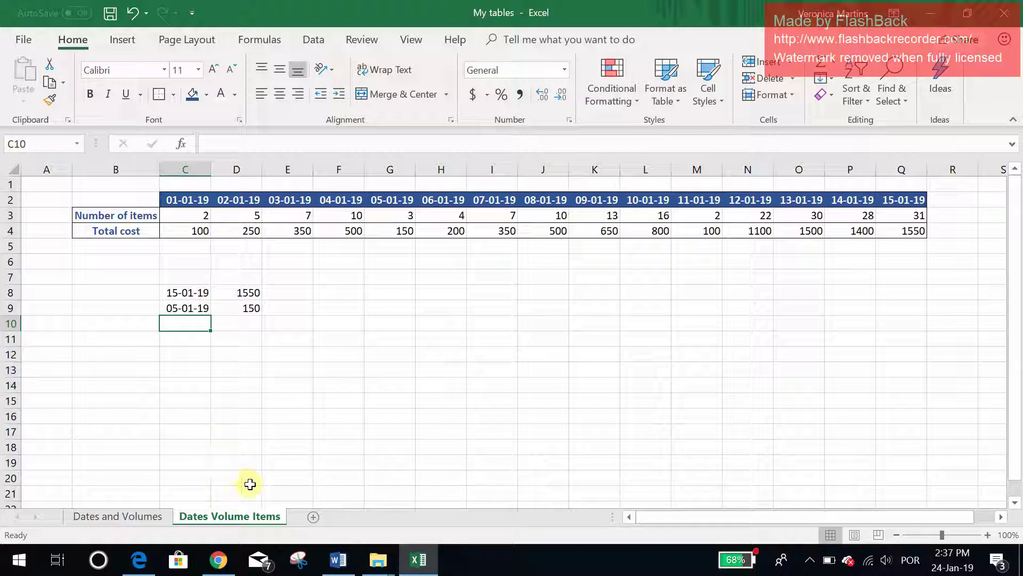
pyautogui.moveTo(347, 572)
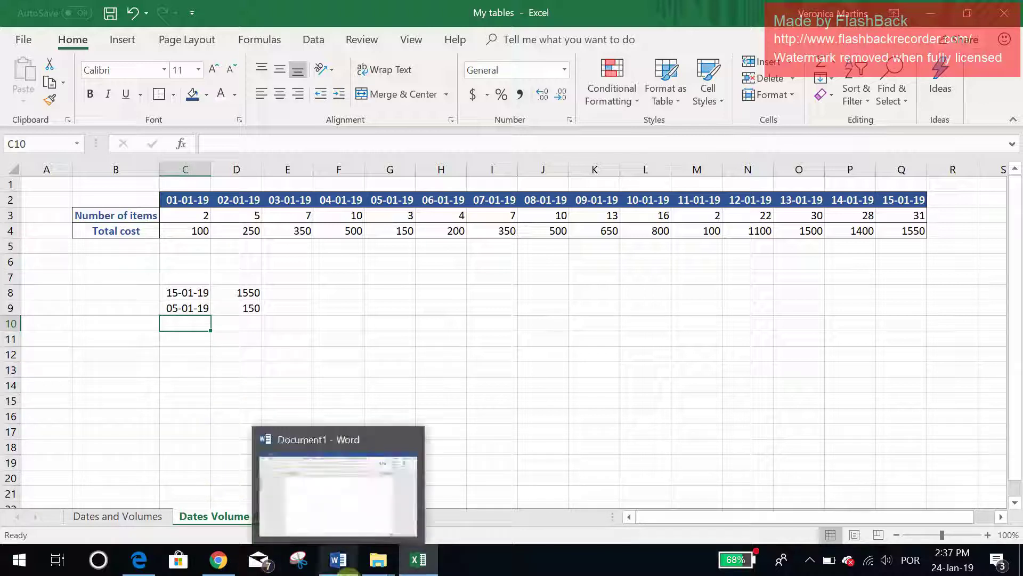